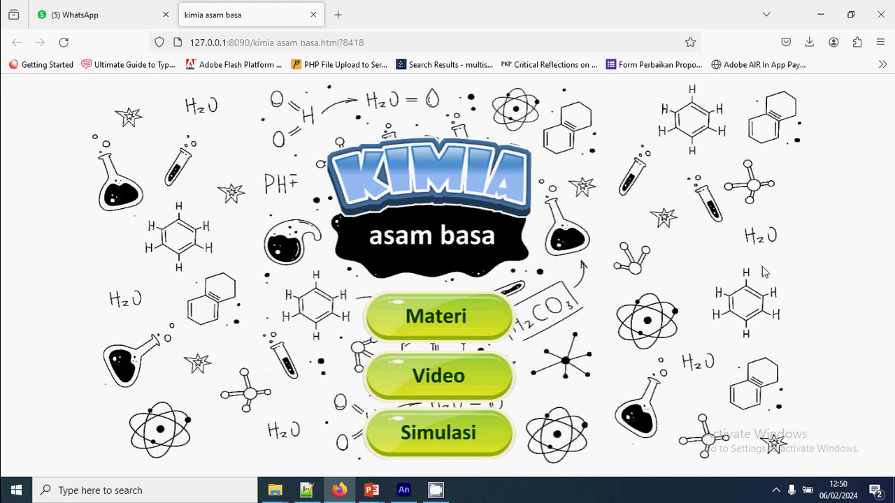
Open the Materi section of the finished kimia asam basa app and page forward through the Arrhenius theory material.
{"action": "left_click", "coordinate": [466, 319]}
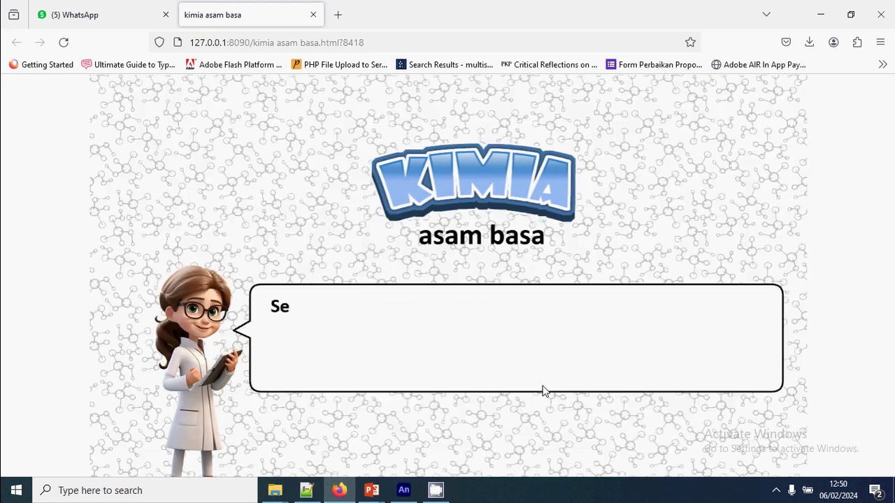
{"action": "left_click", "coordinate": [742, 432]}
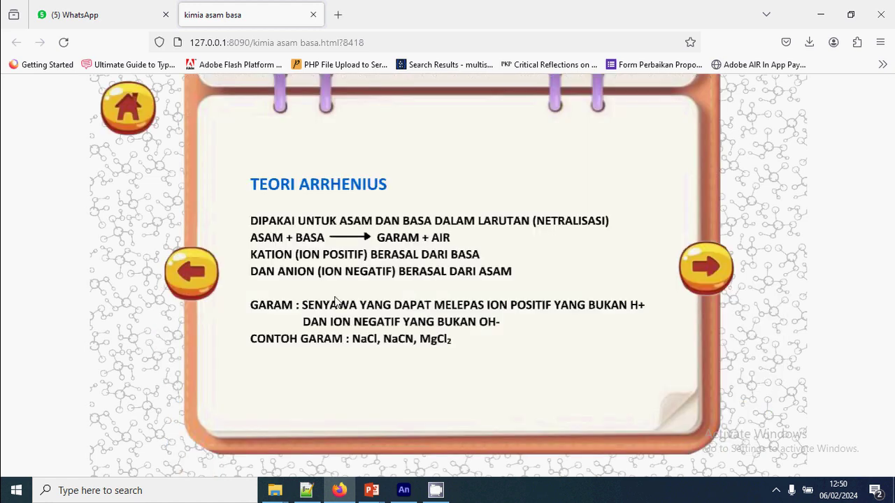
{"action": "left_click", "coordinate": [714, 280]}
{"action": "left_click", "coordinate": [713, 281]}
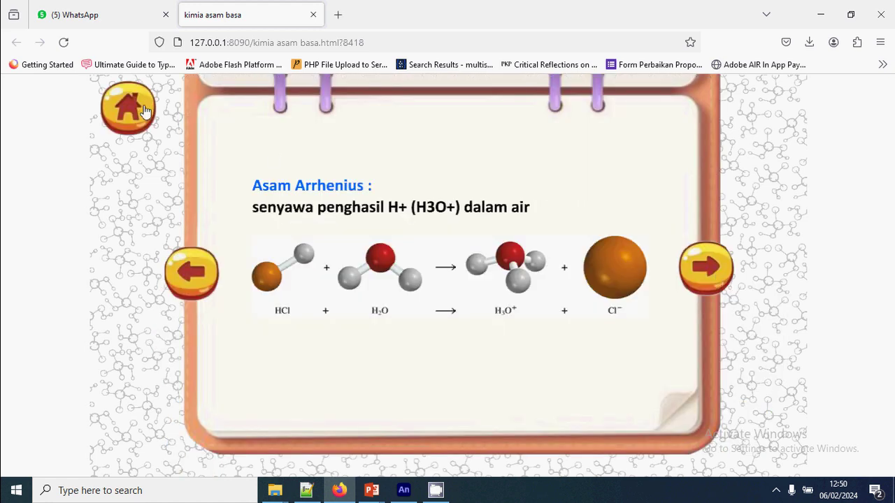
View the app's Video section and the Simulasi lab scene, returning to the home screen after each.
{"action": "left_click", "coordinate": [144, 112]}
{"action": "left_click", "coordinate": [482, 373]}
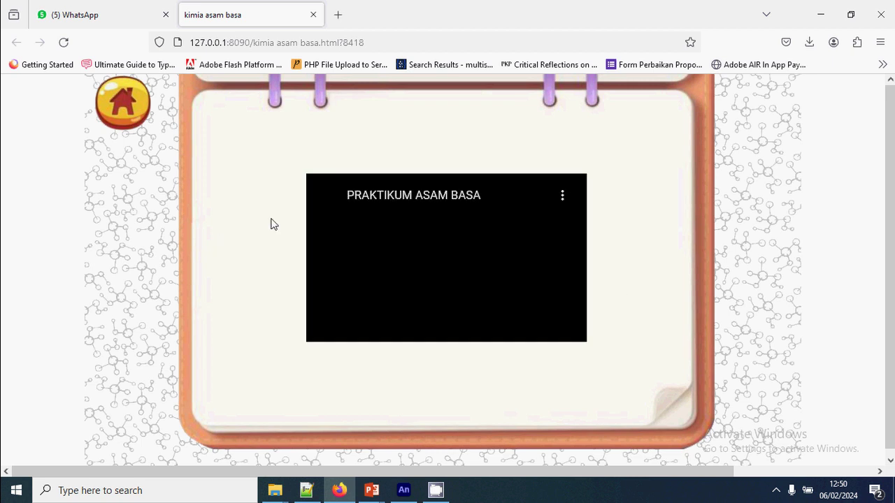
{"action": "left_click", "coordinate": [125, 114]}
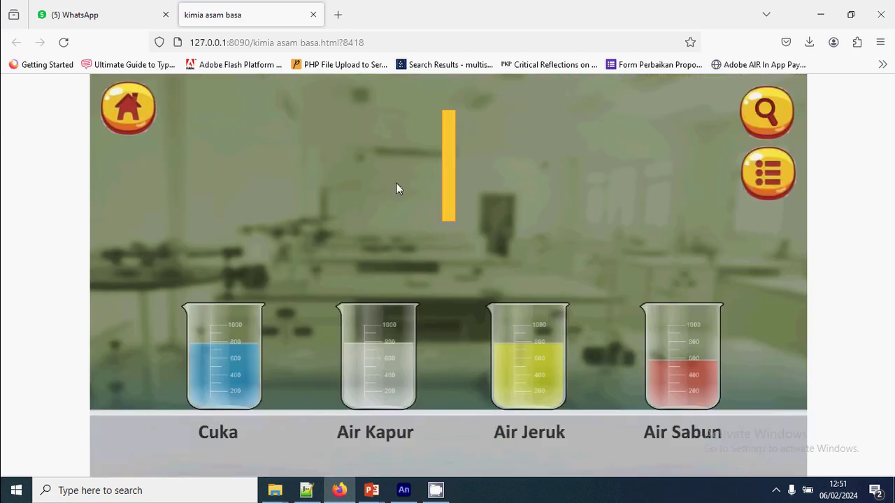
{"action": "left_click_drag", "start_coordinate": [396, 189], "coordinate": [526, 167]}
{"action": "left_click", "coordinate": [128, 112]}
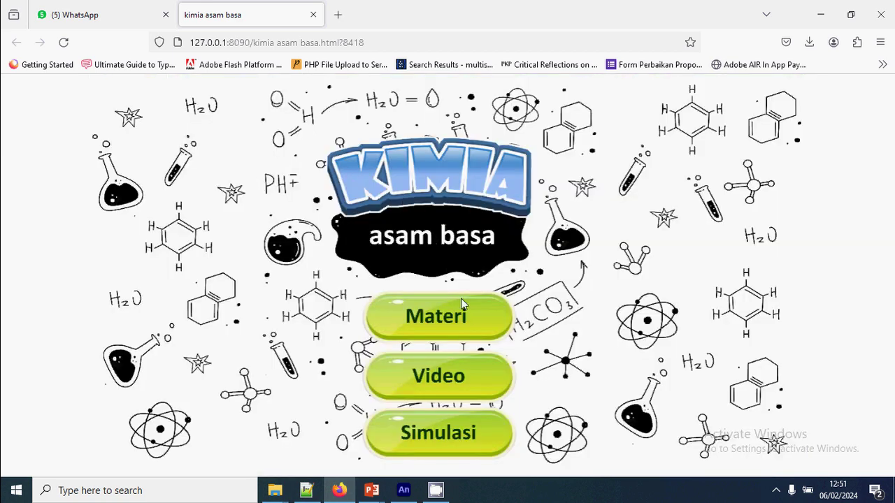
Reopen the Materi section and page forward and back through the Arrhenius theory slides.
{"action": "left_click", "coordinate": [475, 331]}
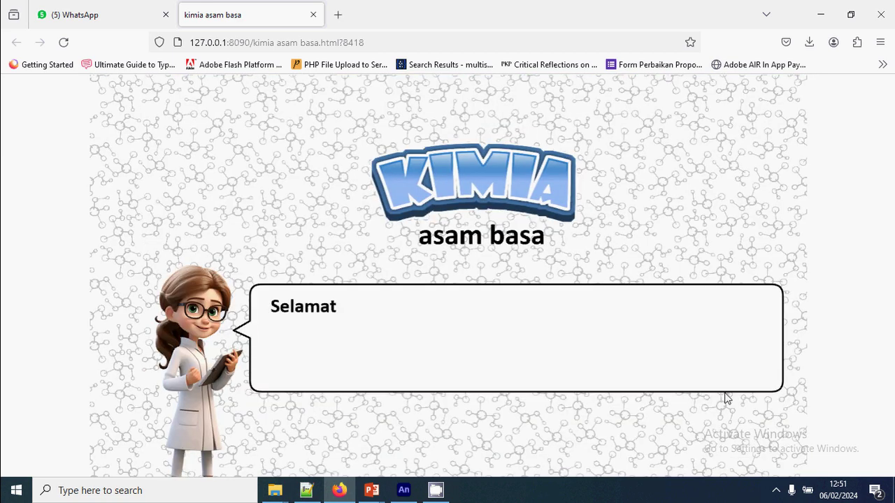
{"action": "left_click", "coordinate": [737, 430]}
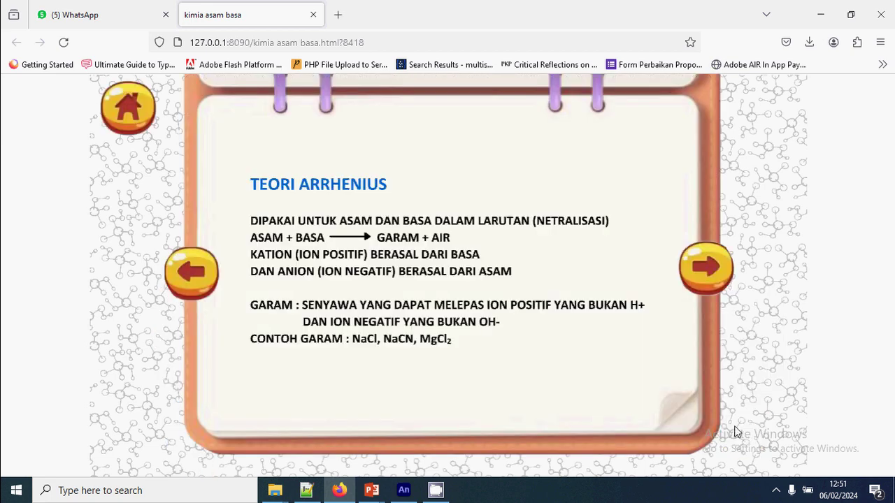
{"action": "left_click", "coordinate": [703, 281]}
{"action": "left_click", "coordinate": [703, 281]}
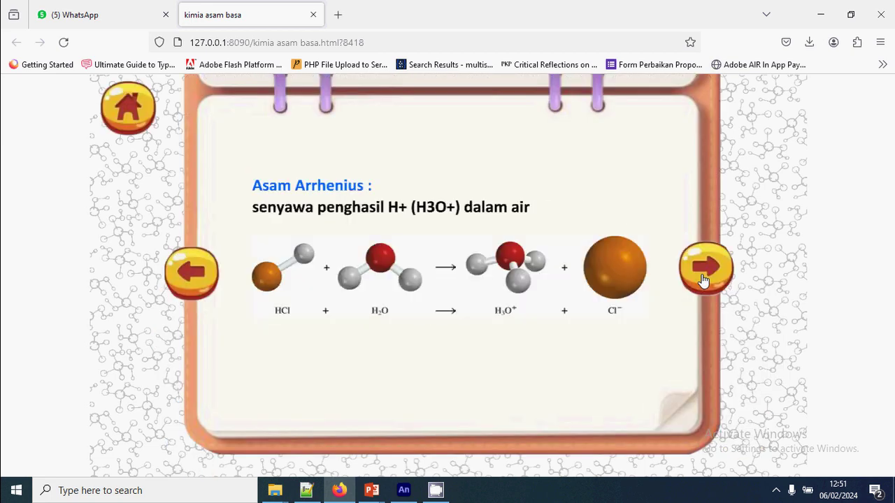
{"action": "left_click", "coordinate": [703, 279]}
{"action": "left_click", "coordinate": [193, 276]}
{"action": "left_click", "coordinate": [193, 275]}
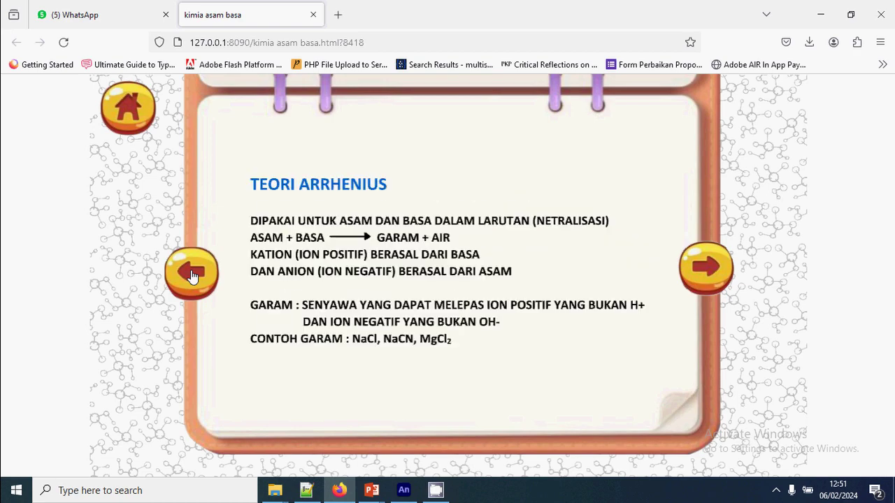
{"action": "left_click", "coordinate": [701, 278]}
{"action": "left_click", "coordinate": [701, 278]}
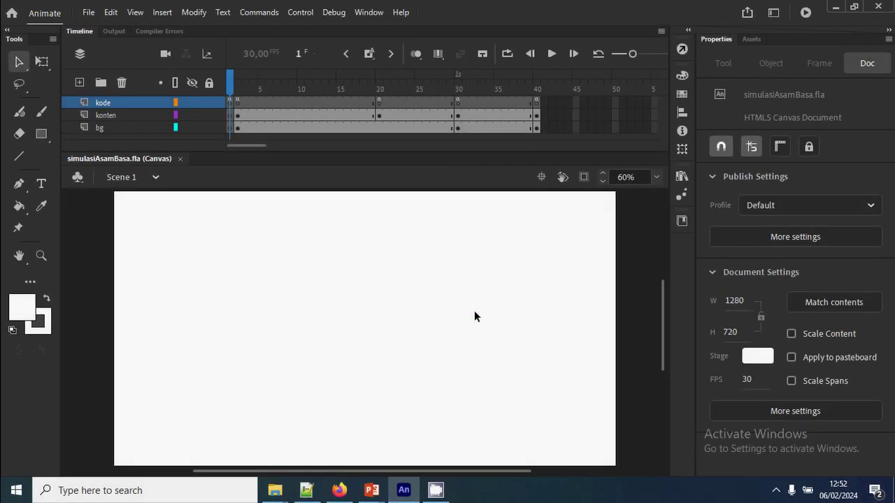
In Adobe Animate, review frames 2, 20, 30 and 40 of simulasiAsamBasa.fla, then return to frame 2.
{"action": "left_click", "coordinate": [238, 85]}
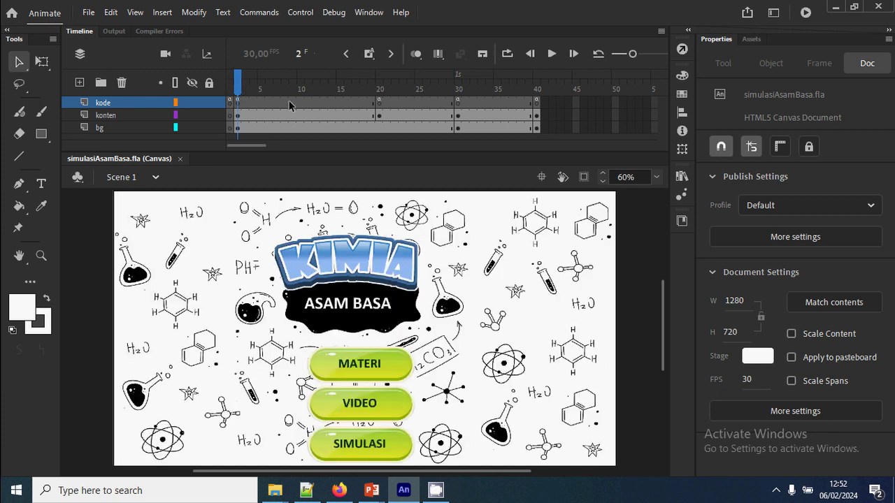
{"action": "left_click", "coordinate": [379, 88]}
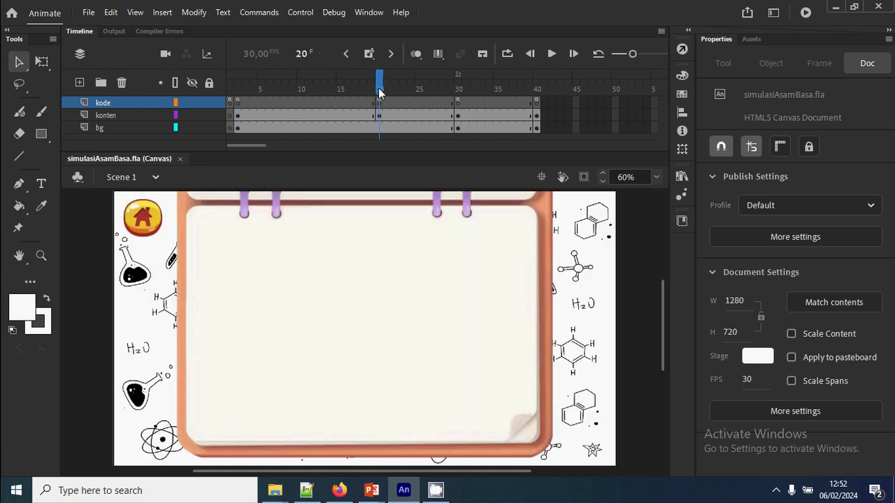
{"action": "left_click", "coordinate": [455, 86]}
{"action": "left_click", "coordinate": [539, 86]}
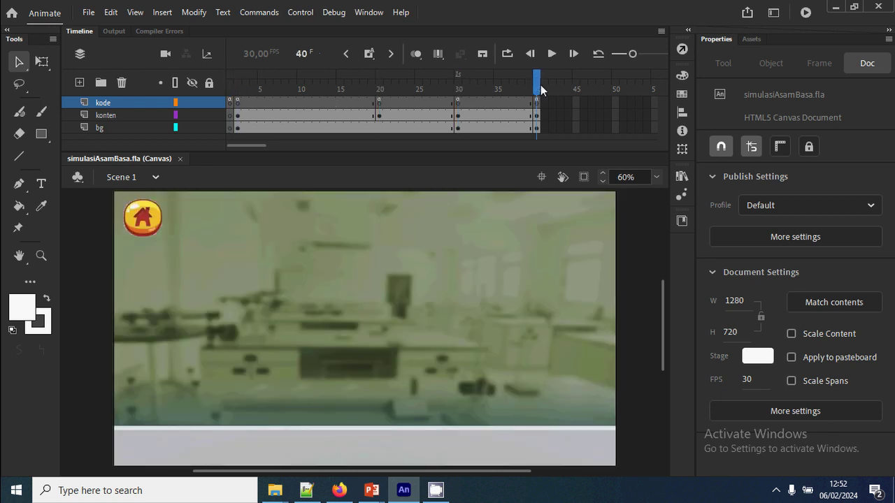
{"action": "left_click", "coordinate": [240, 85]}
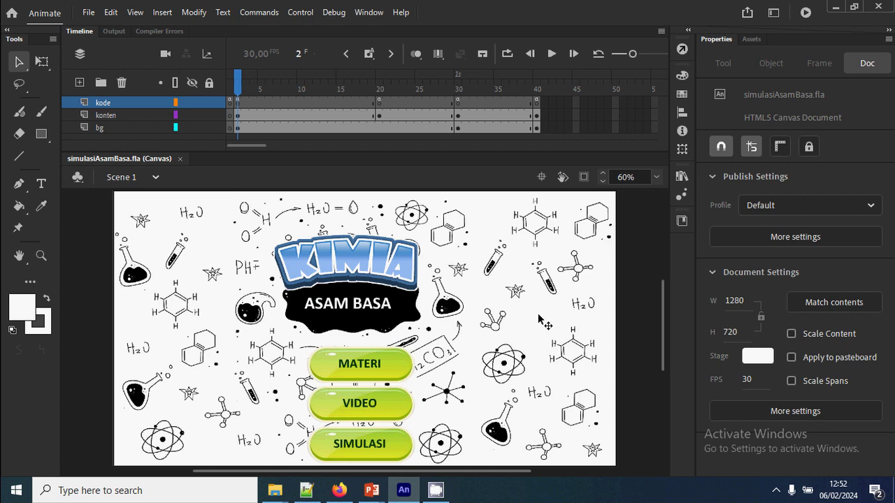
Test the movie in the browser, replacing the old kimia asam basa tab, and check the MATERI, VIDEO, SIMULASI and home buttons.
{"action": "key", "text": "ctrl+Return"}
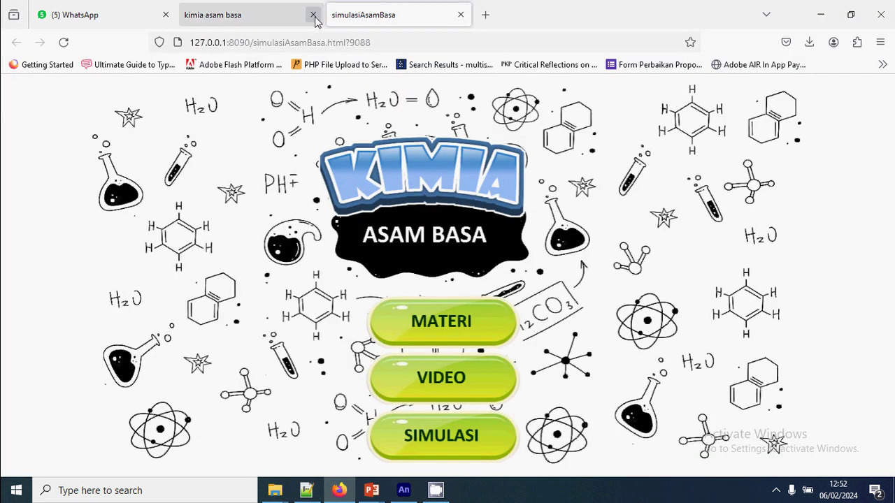
{"action": "left_click", "coordinate": [313, 15]}
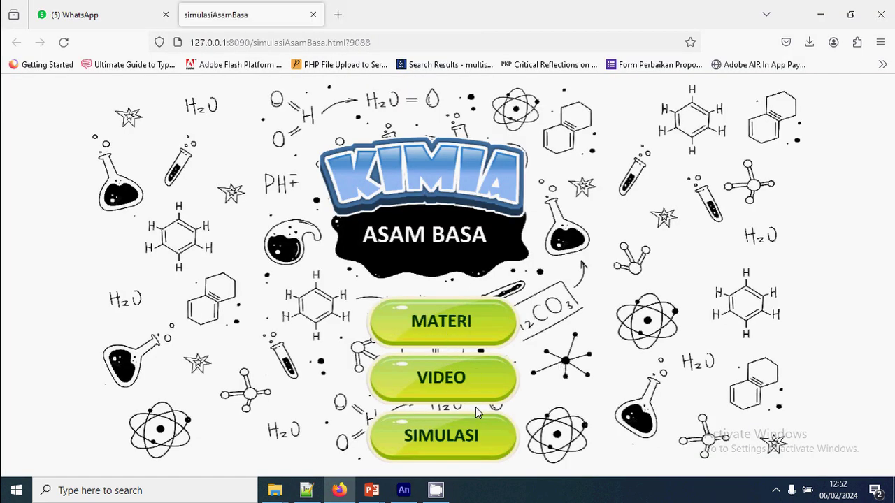
{"action": "left_click", "coordinate": [485, 331]}
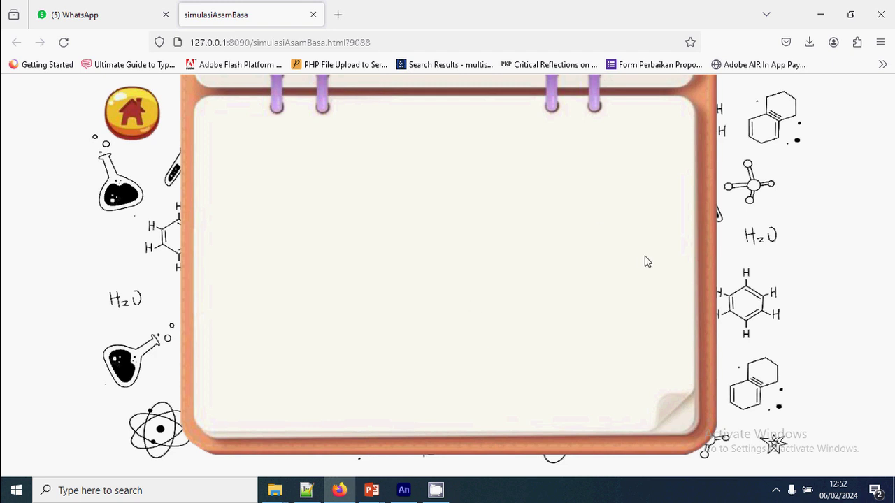
{"action": "left_click", "coordinate": [135, 123]}
{"action": "left_click", "coordinate": [446, 387]}
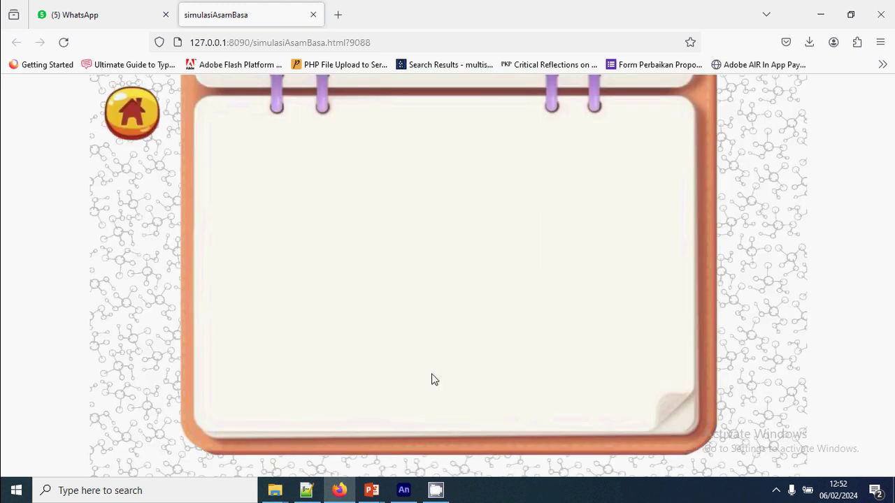
{"action": "left_click", "coordinate": [136, 124]}
{"action": "left_click", "coordinate": [464, 448]}
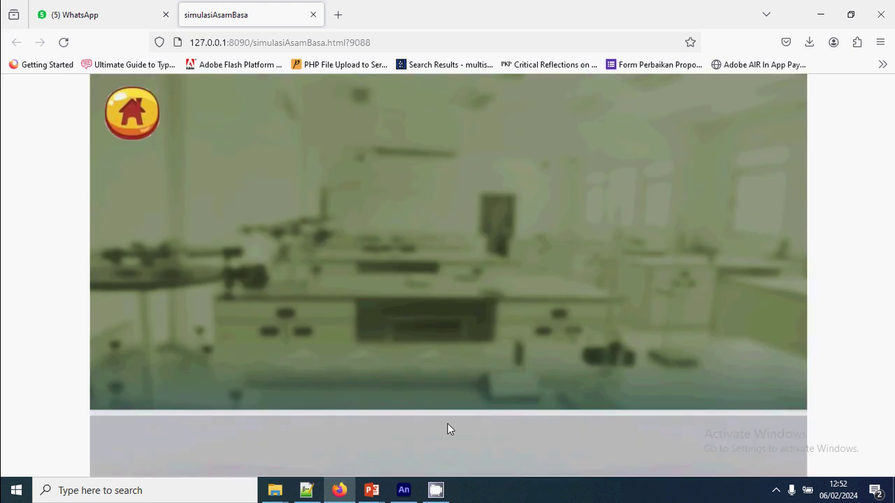
{"action": "left_click", "coordinate": [138, 131]}
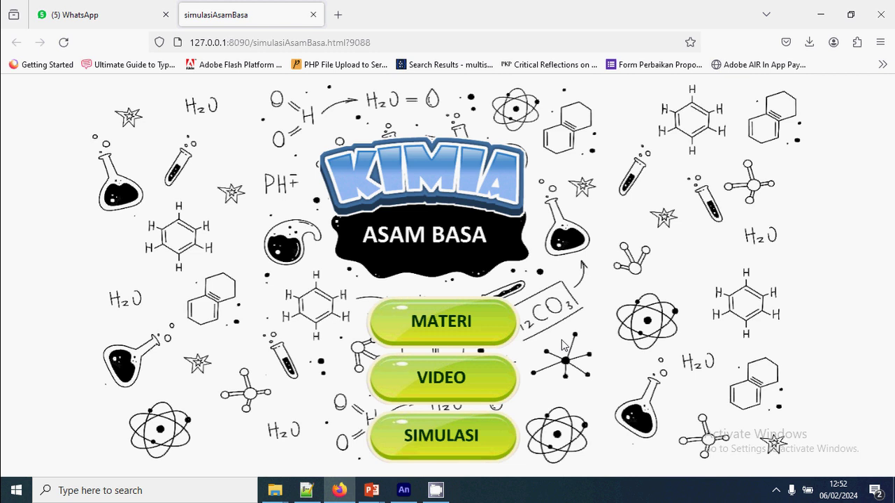
{"action": "left_click", "coordinate": [480, 316]}
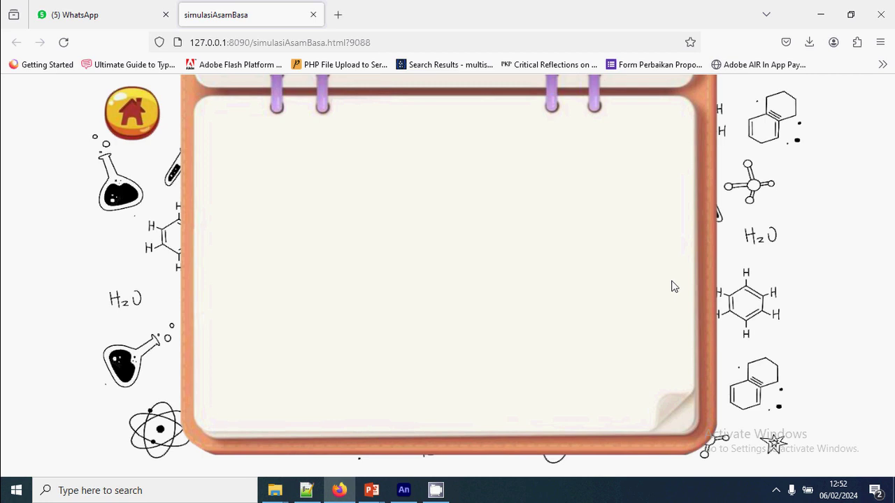
Switch back to Adobe Animate and show the timeline instead of the output messages.
{"action": "left_click", "coordinate": [403, 489]}
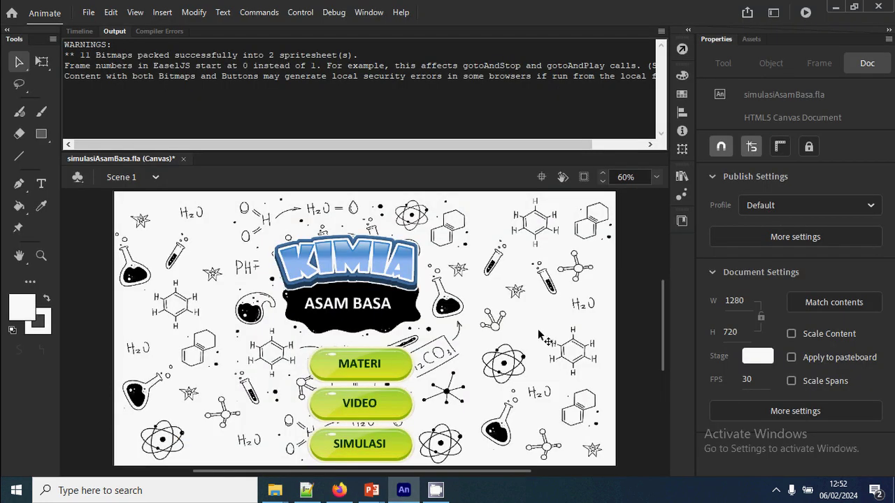
{"action": "left_click", "coordinate": [79, 30]}
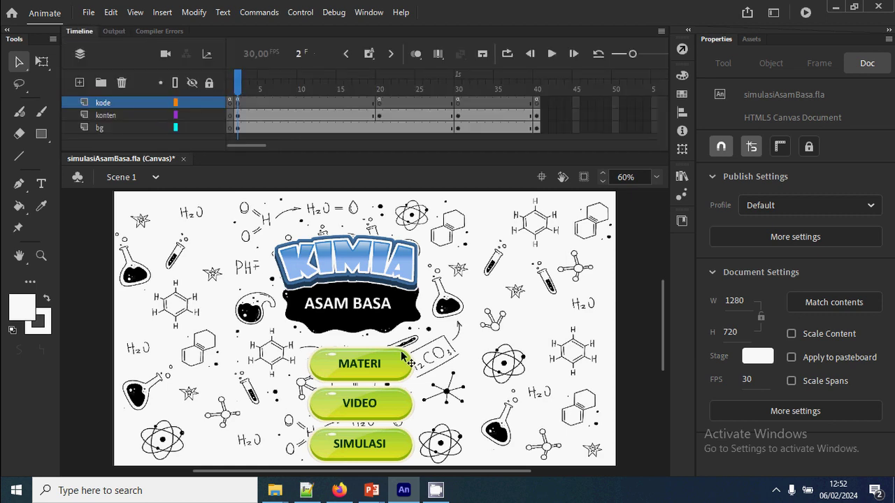
Switch to Firefox, open wandah.org in a new tab and go to MPI JS (HTML5) in its source code list.
{"action": "left_click", "coordinate": [340, 490]}
{"action": "left_click", "coordinate": [338, 14]}
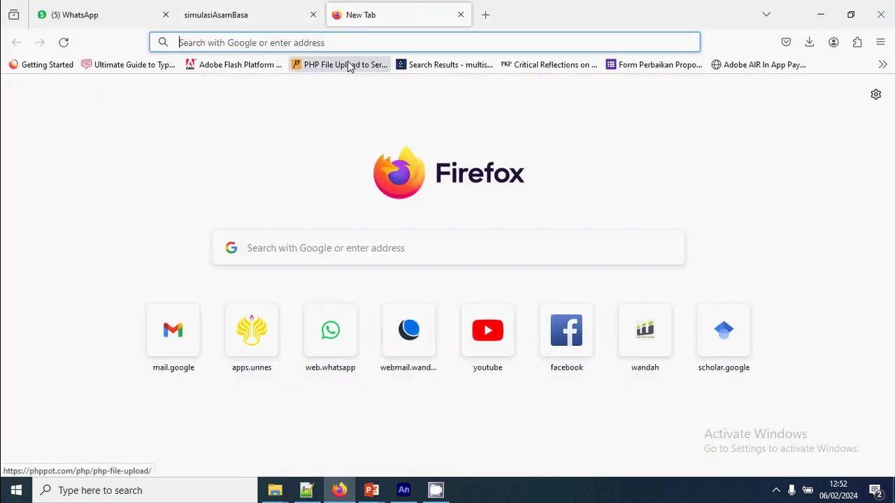
{"action": "type", "text": "wandah.org/"}
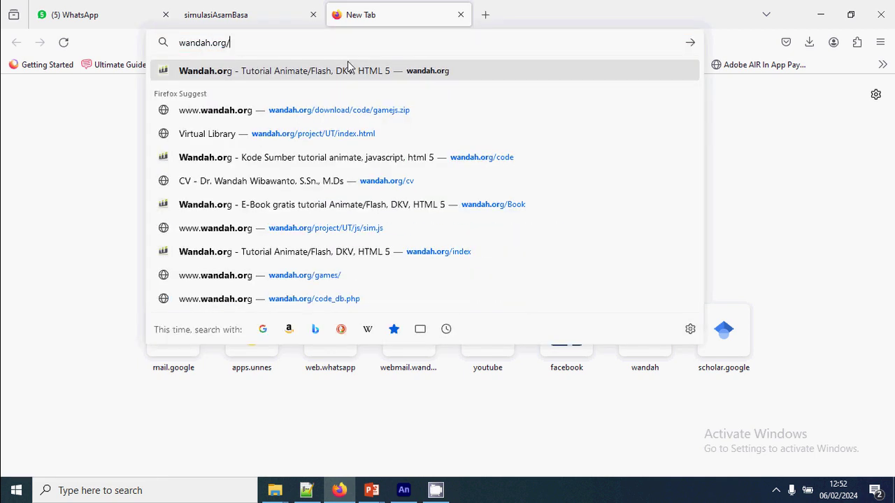
{"action": "key", "text": "Return"}
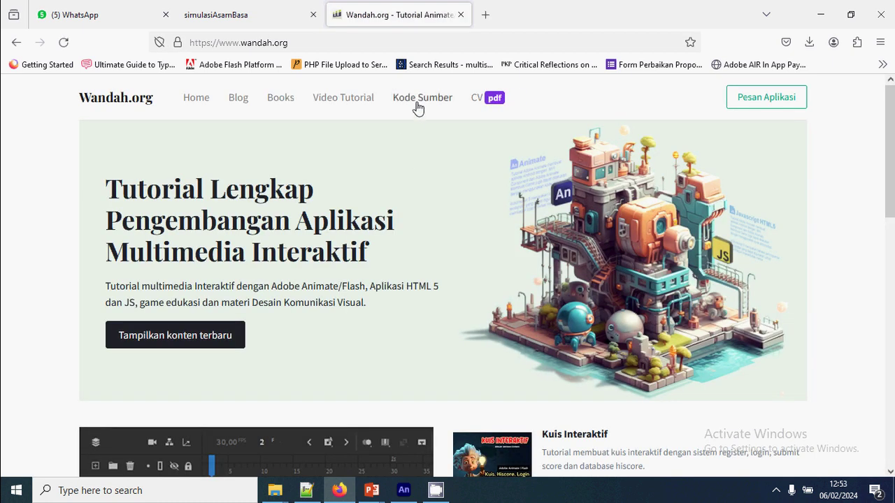
{"action": "left_click", "coordinate": [418, 103]}
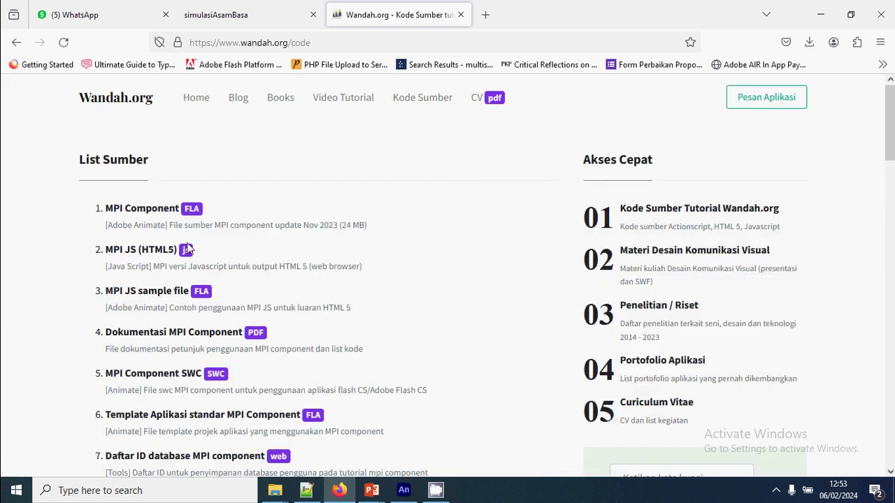
{"action": "left_click", "coordinate": [140, 260]}
Switch to Adobe Animate and make frame 20 of the konten layer the active frame, with no stage object selected.
{"action": "left_click", "coordinate": [403, 490]}
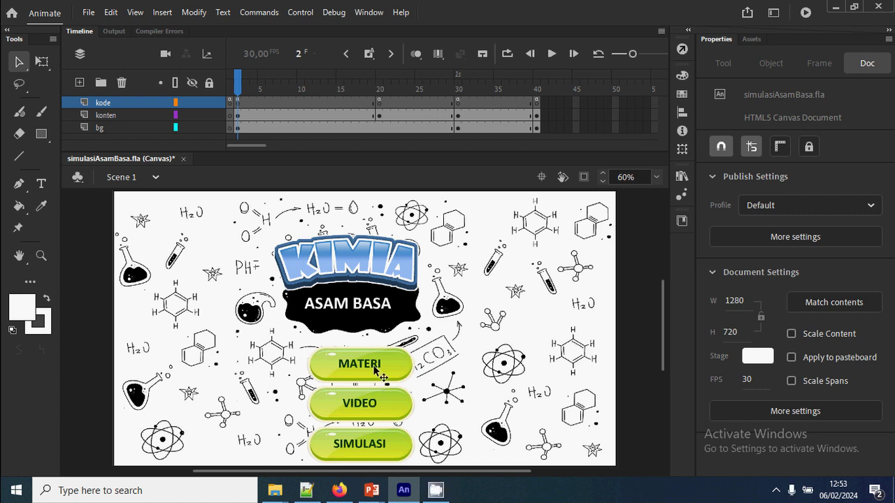
{"action": "left_click", "coordinate": [379, 89]}
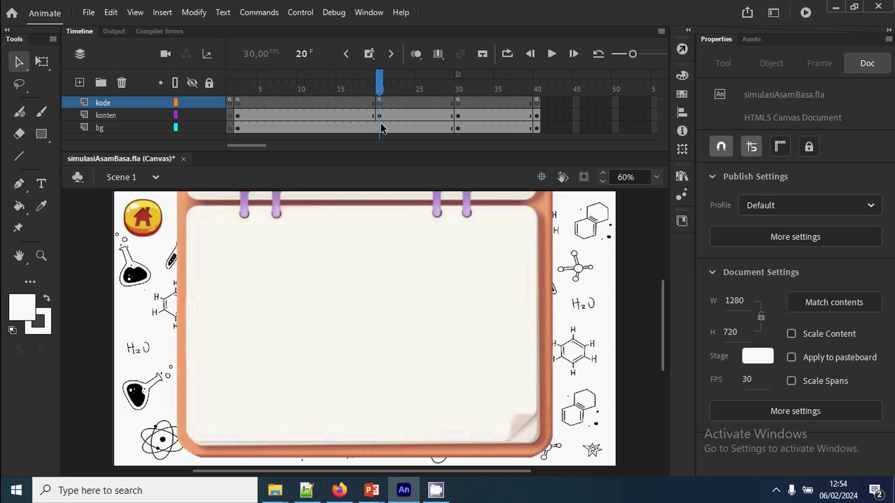
{"action": "left_click", "coordinate": [379, 116]}
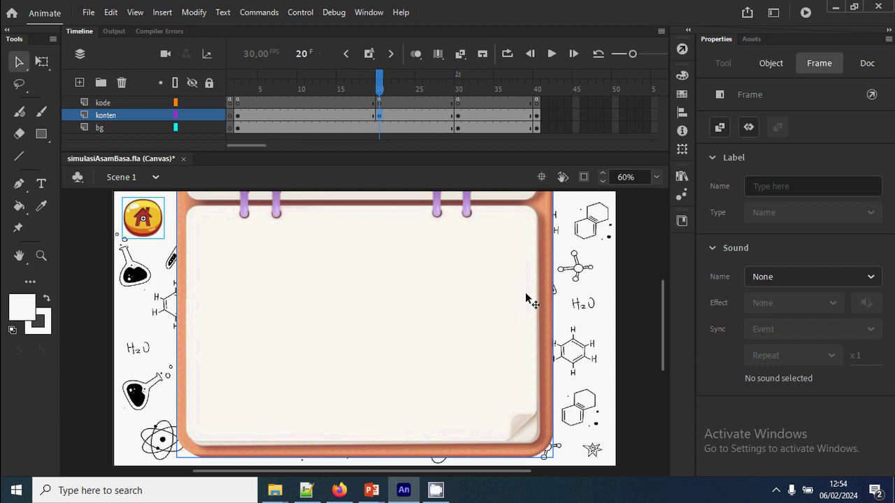
{"action": "left_click", "coordinate": [634, 308]}
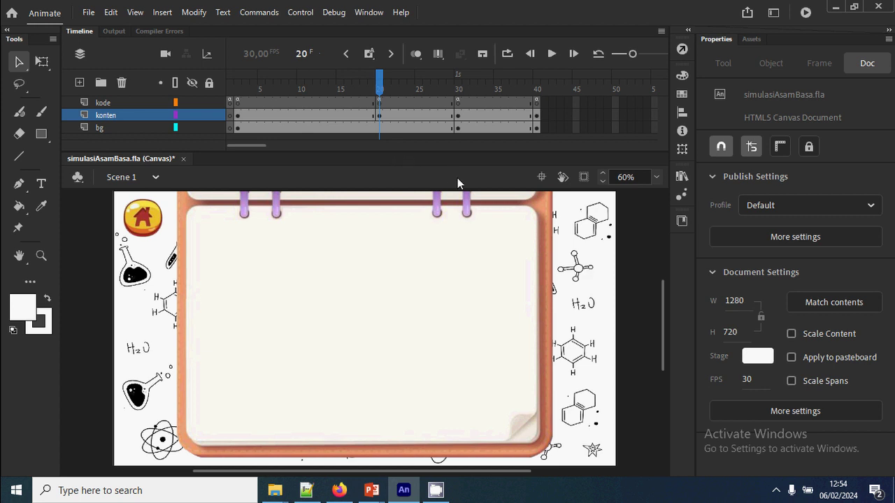
Import only btnPanah1 from the Kimia folder to the stage, without its image sequence, and place it on the panel's right edge.
{"action": "left_click", "coordinate": [88, 12]}
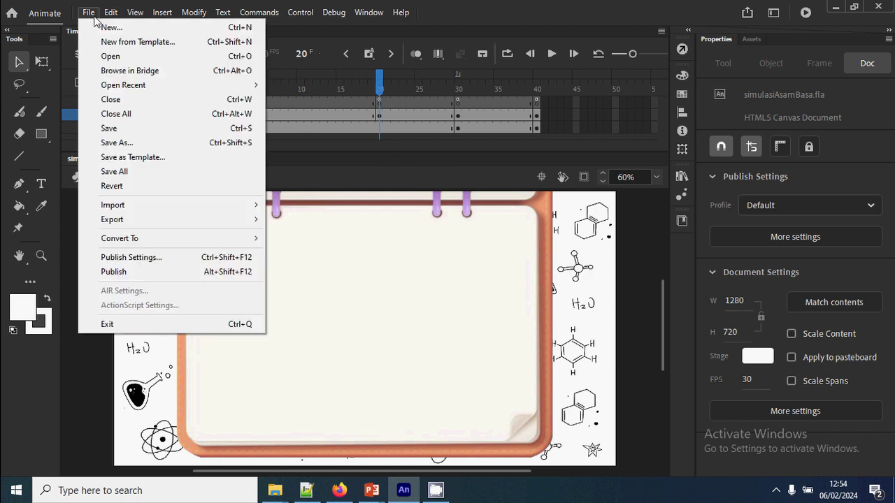
{"action": "mouse_move", "coordinate": [192, 205]}
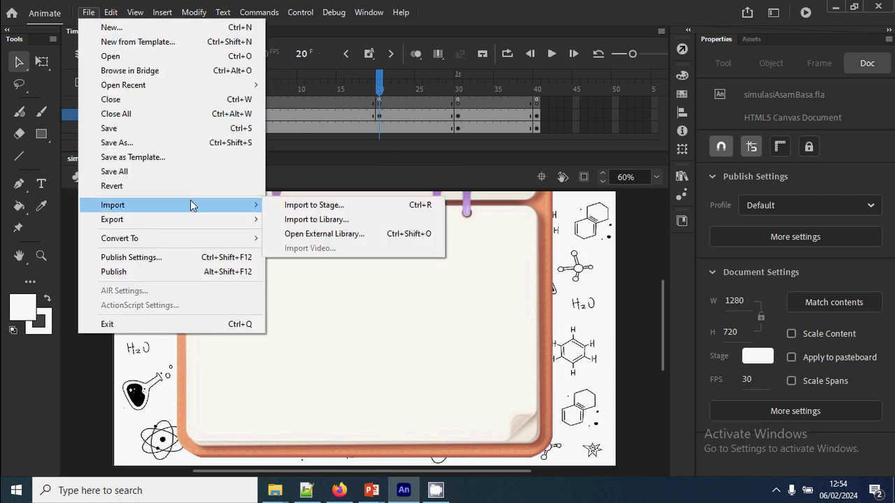
{"action": "left_click", "coordinate": [296, 207]}
{"action": "scroll", "coordinate": [501, 278], "scroll_direction": "down", "scroll_amount": 5}
{"action": "scroll", "coordinate": [500, 279], "scroll_direction": "up", "scroll_amount": 5}
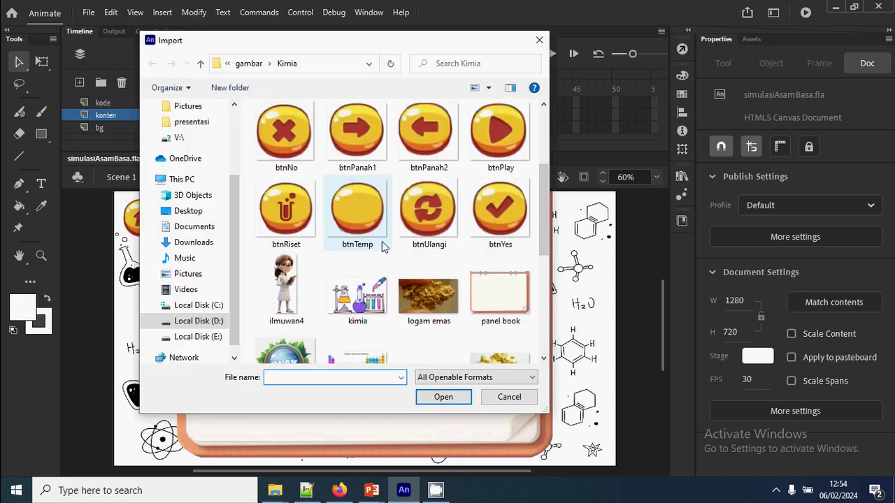
{"action": "left_click", "coordinate": [355, 299]}
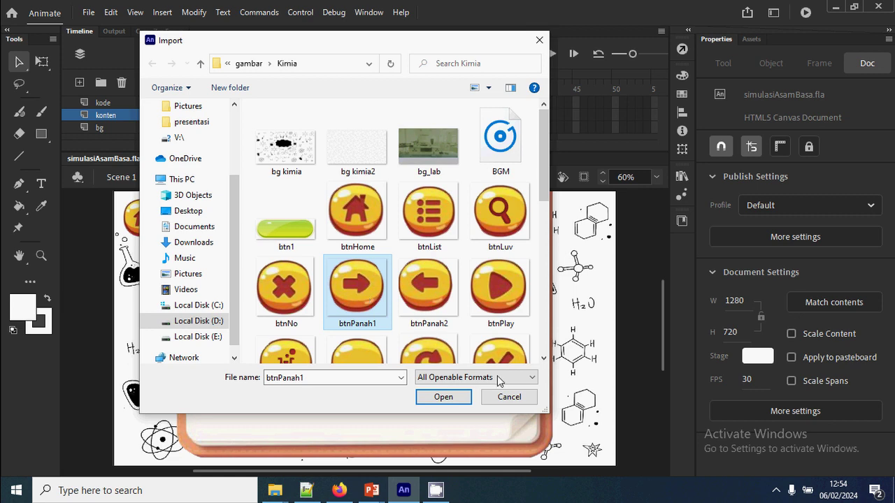
{"action": "left_click", "coordinate": [445, 400]}
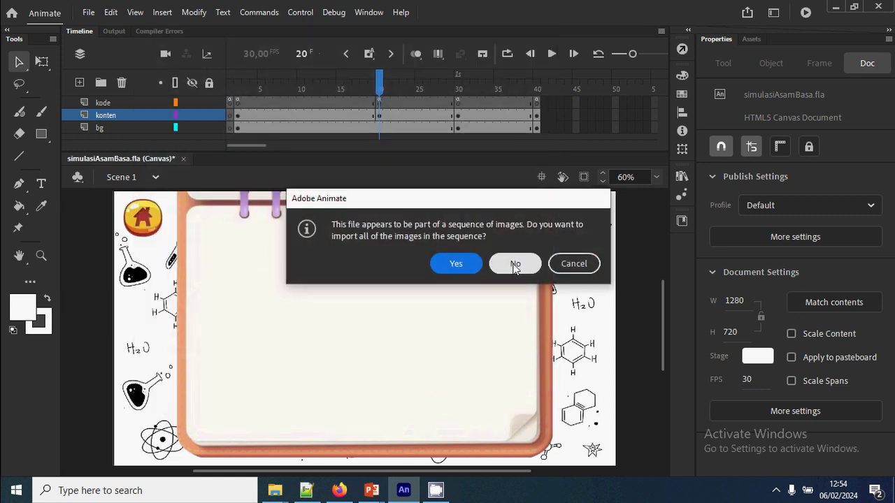
{"action": "left_click", "coordinate": [515, 262]}
{"action": "left_click_drag", "start_coordinate": [369, 343], "coordinate": [552, 335]}
Convert the right arrow bitmap to a Button symbol named nextBtn.
{"action": "right_click", "coordinate": [552, 335]}
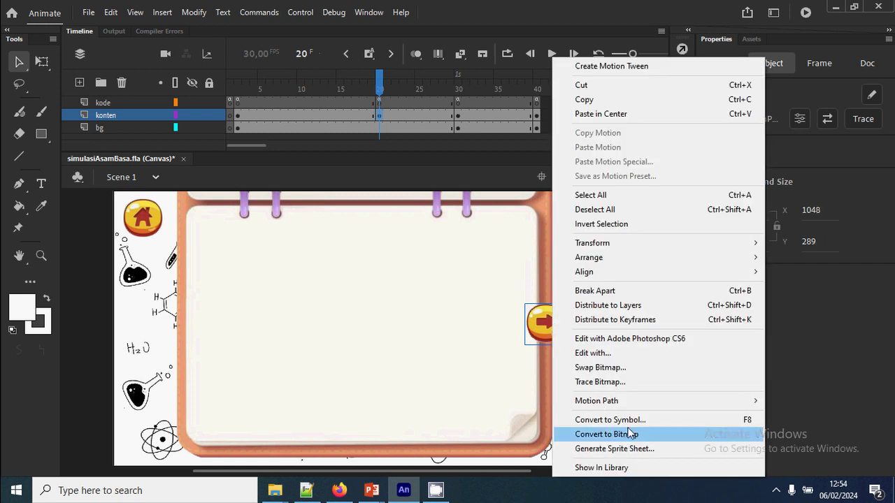
{"action": "left_click", "coordinate": [601, 419]}
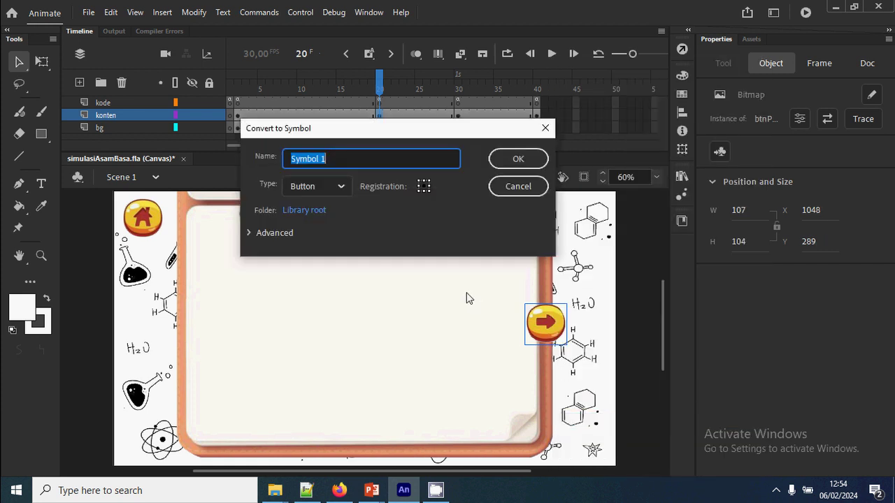
{"action": "type", "text": "nextBtn"}
{"action": "key", "text": "Return"}
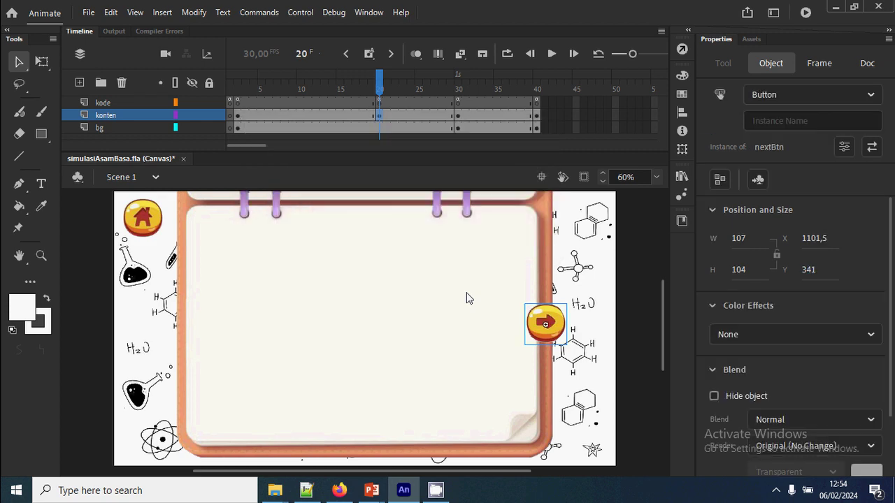
Import btnPanah2 to the stage and place it on the panel's left edge, level with the right arrow button.
{"action": "left_click", "coordinate": [88, 12]}
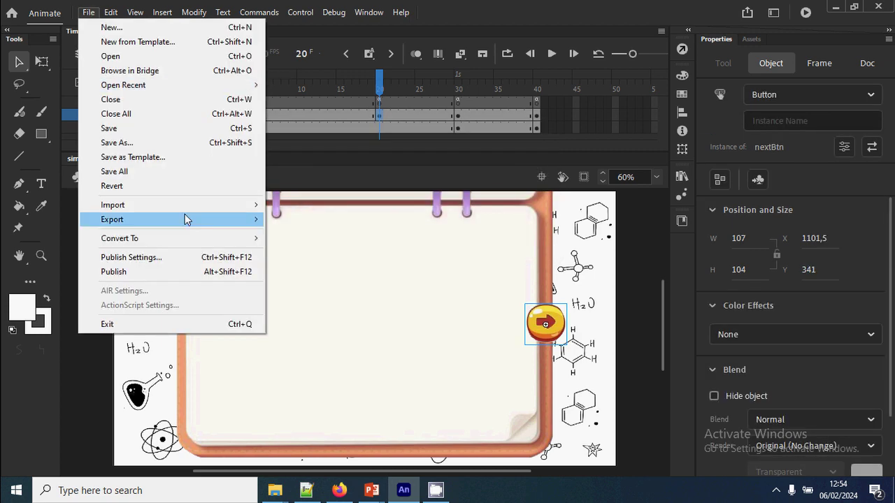
{"action": "mouse_move", "coordinate": [202, 204]}
{"action": "left_click", "coordinate": [318, 203]}
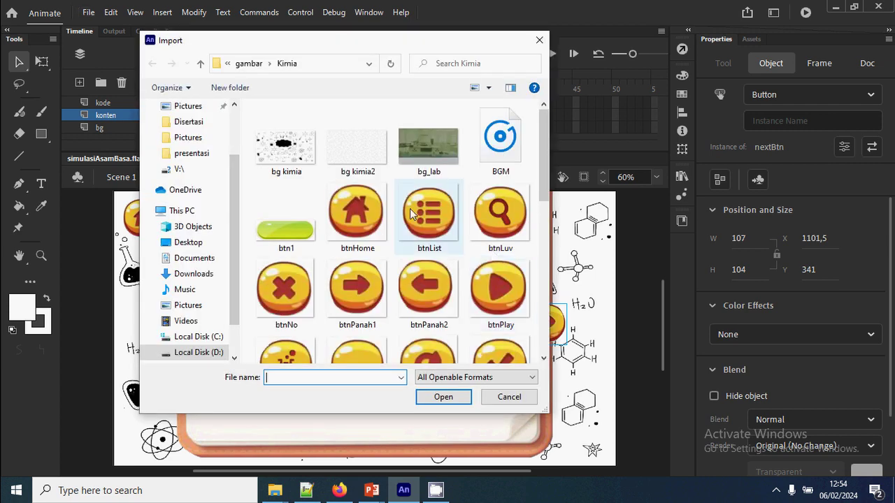
{"action": "double_click", "coordinate": [422, 174]}
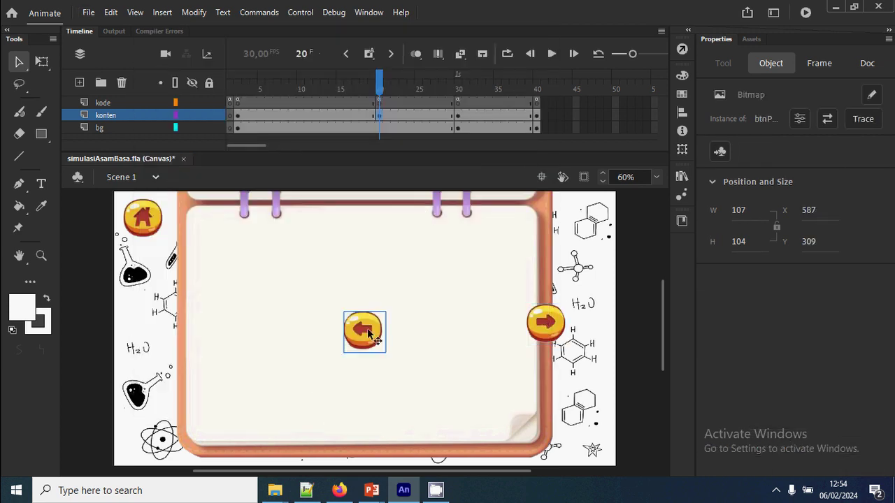
{"action": "left_click_drag", "start_coordinate": [376, 341], "coordinate": [200, 362]}
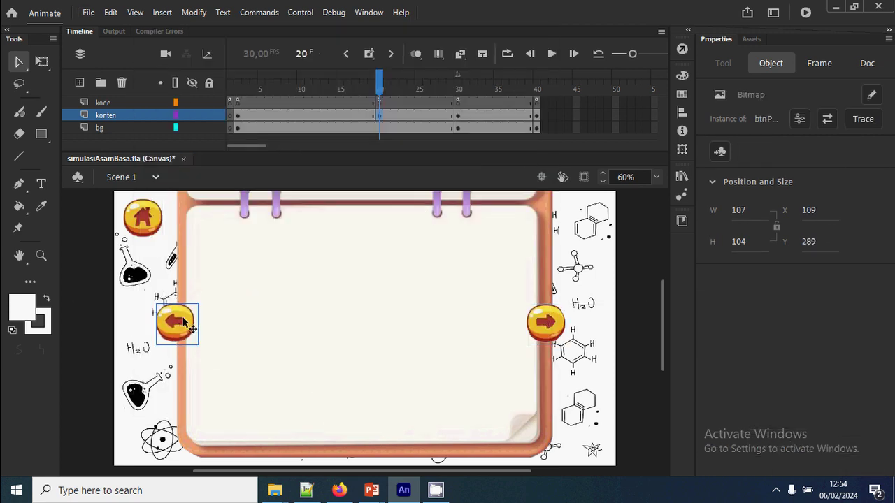
Convert the left arrow bitmap to a Button symbol named prevBtn and dismiss the Zoom meeting reminder.
{"action": "right_click", "coordinate": [183, 330]}
{"action": "left_click", "coordinate": [265, 421]}
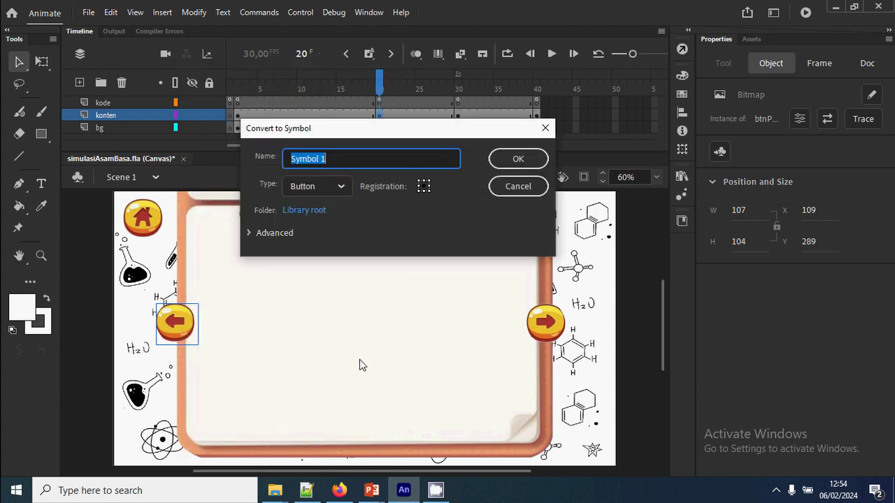
{"action": "type", "text": "n"}
{"action": "left_click", "coordinate": [518, 158]}
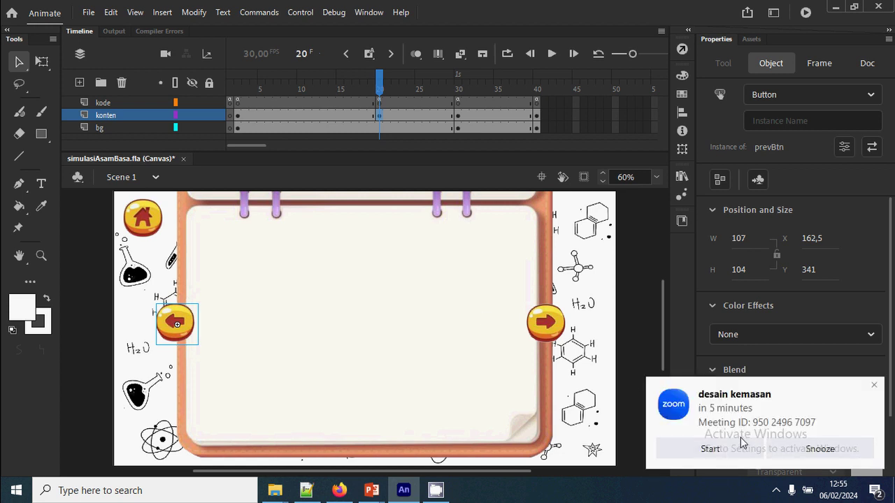
{"action": "left_click", "coordinate": [874, 385]}
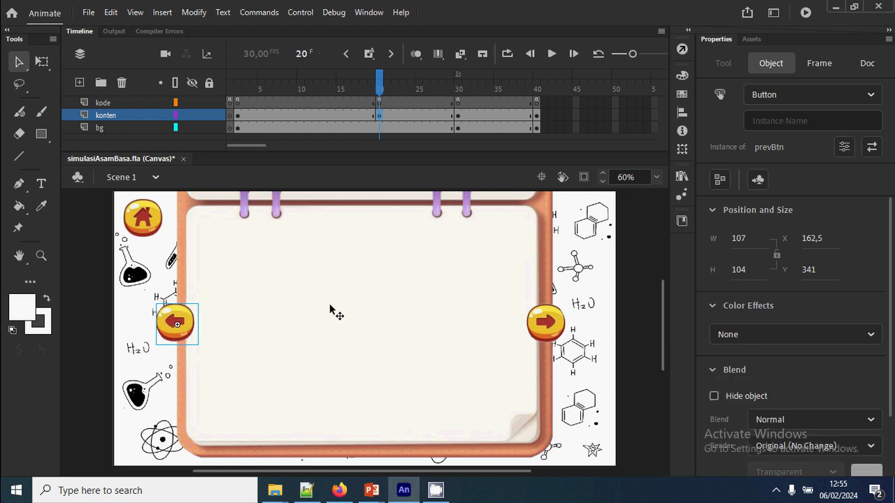
Switch to the asam-dan-basa-kuliah presentation in PowerPoint and copy the TEORI ARRHENIUS heading with all its bullet text from slide 2.
{"action": "mouse_move", "coordinate": [372, 493]}
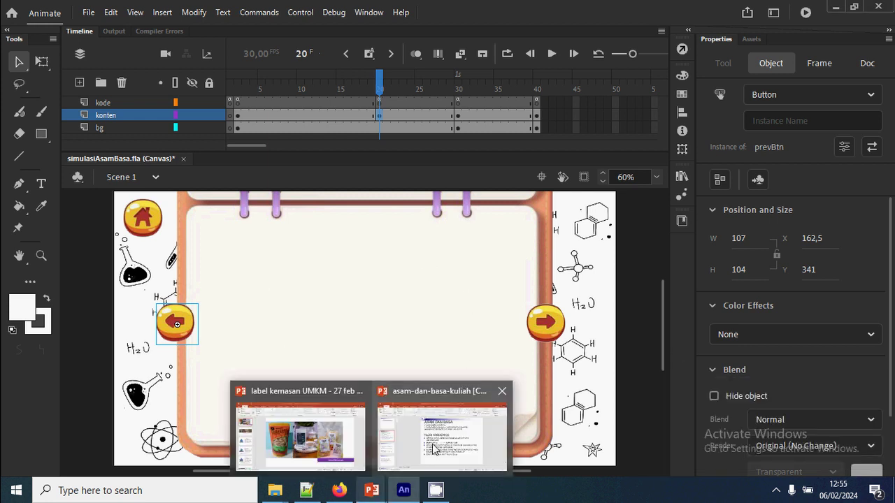
{"action": "left_click", "coordinate": [435, 446]}
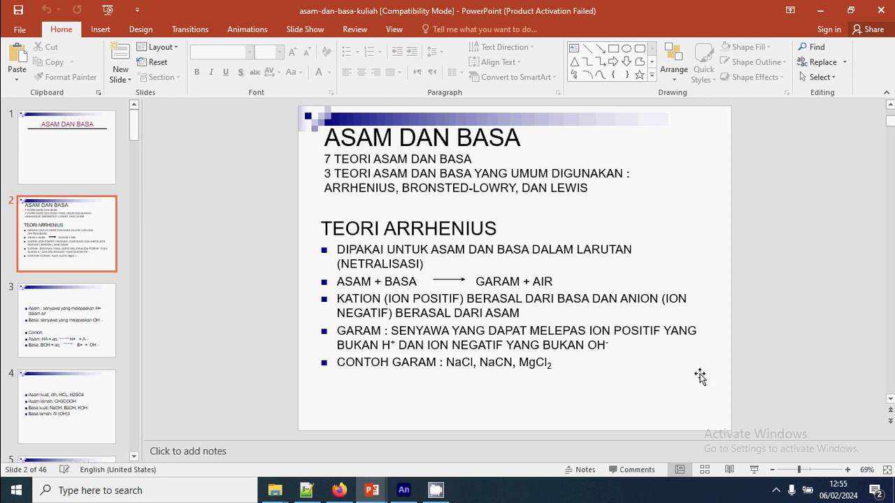
{"action": "left_click", "coordinate": [381, 282]}
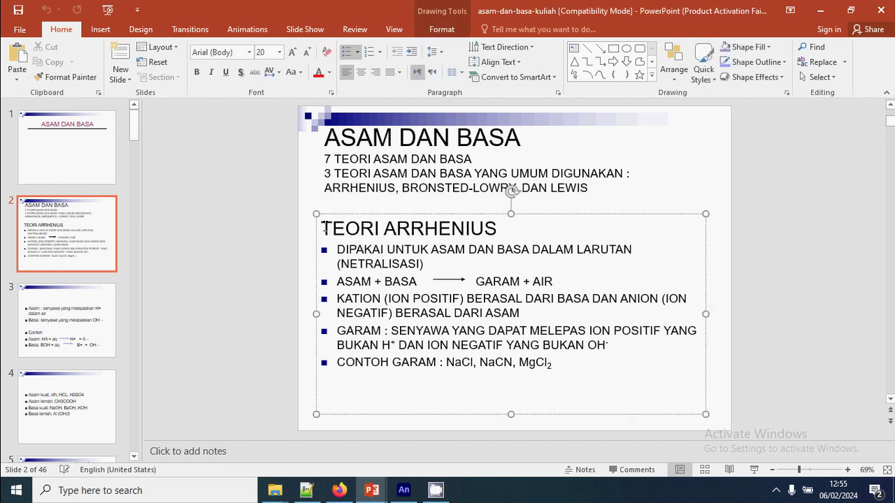
{"action": "left_click_drag", "start_coordinate": [325, 228], "coordinate": [566, 359]}
{"action": "key", "text": "ctrl+c"}
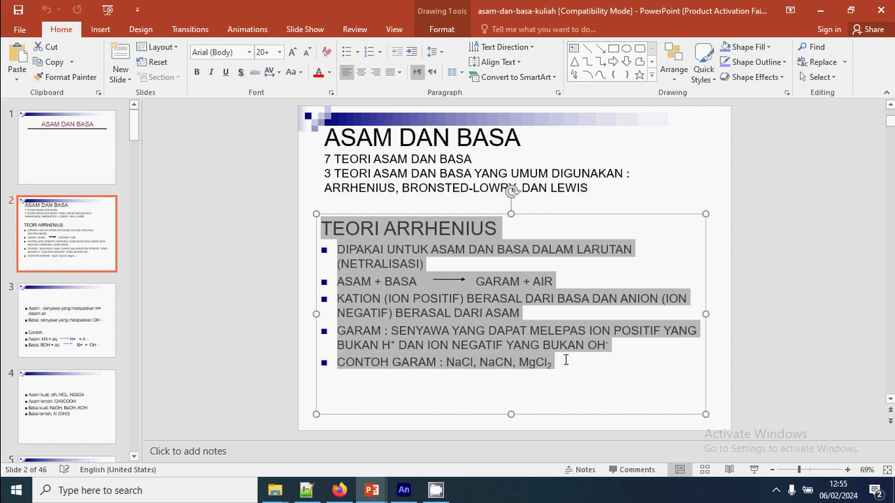
{"action": "right_click", "coordinate": [433, 294]}
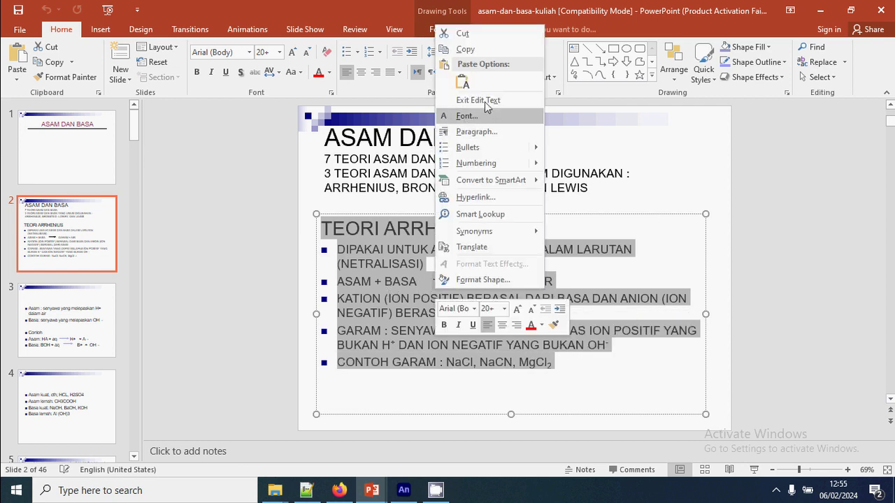
{"action": "left_click", "coordinate": [479, 52]}
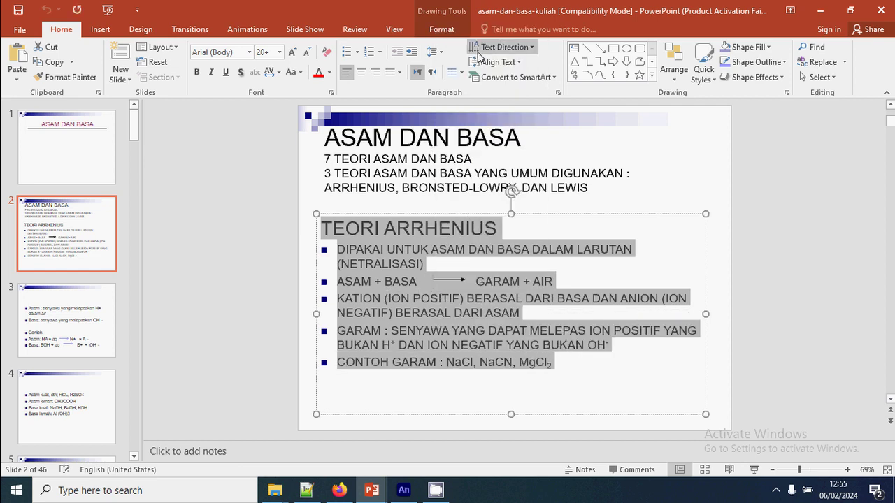
Switch to Adobe Animate and paste the copied text into a static text box about 732 px wide at frame 20 of konten.
{"action": "left_click", "coordinate": [405, 496]}
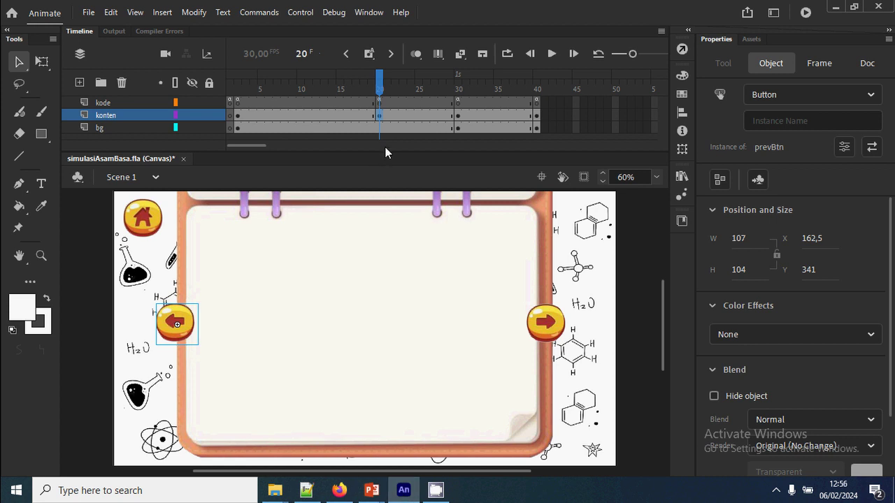
{"action": "left_click", "coordinate": [378, 91]}
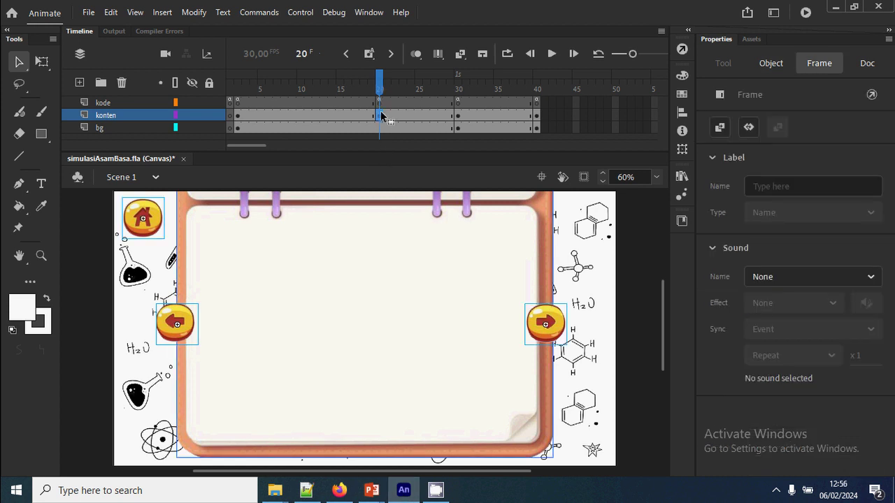
{"action": "left_click", "coordinate": [41, 184]}
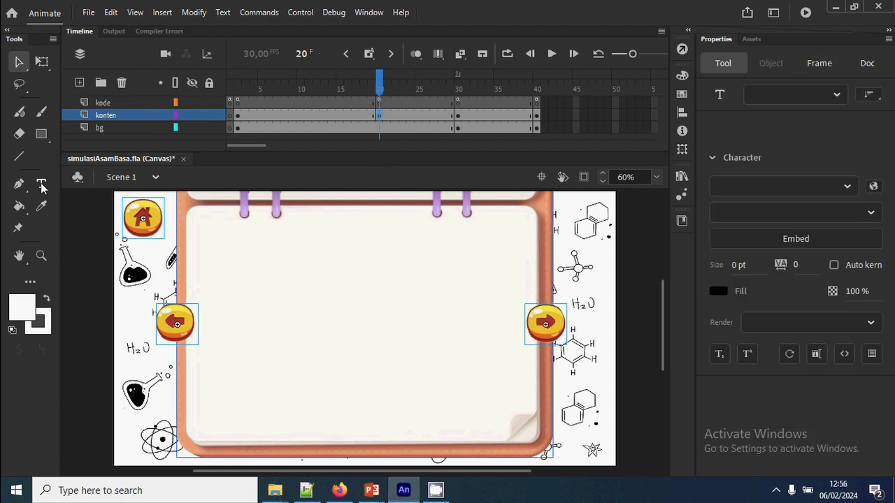
{"action": "left_click", "coordinate": [833, 97]}
{"action": "left_click", "coordinate": [786, 119]}
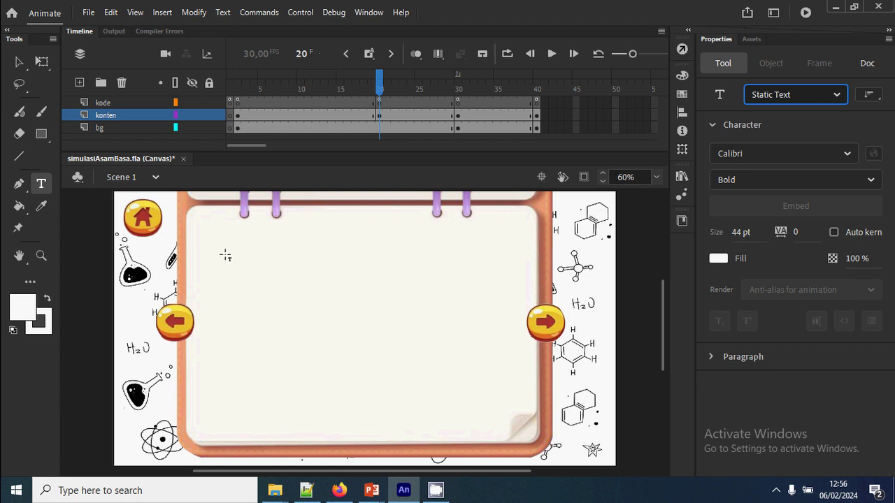
{"action": "left_click_drag", "start_coordinate": [223, 244], "coordinate": [510, 250]}
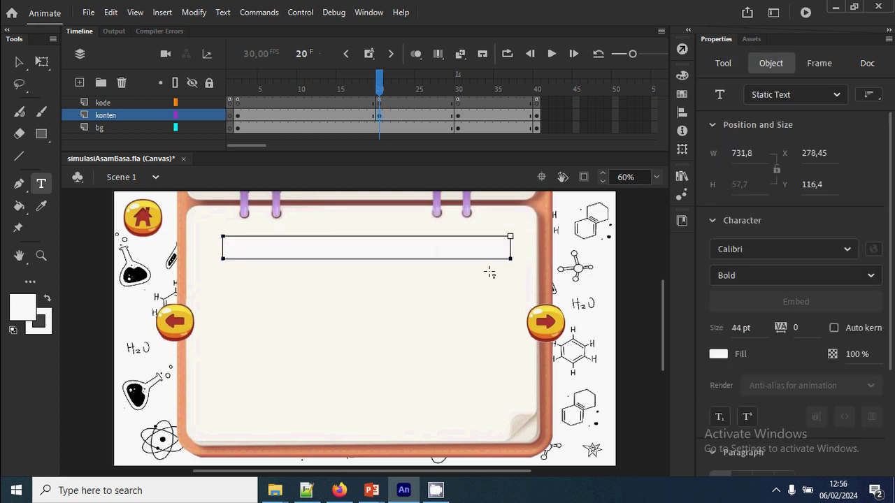
{"action": "key", "text": "ctrl+v"}
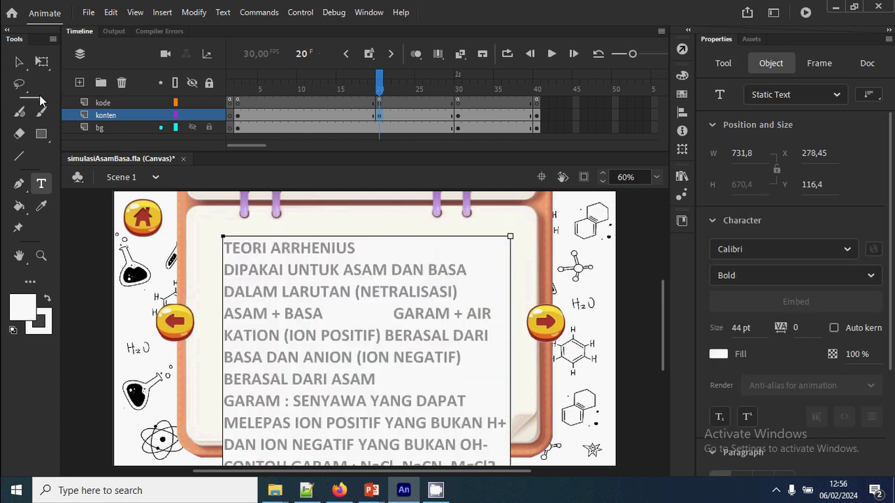
Set the pasted text block's fill to black and its font size to 27 pt.
{"action": "left_click", "coordinate": [19, 61]}
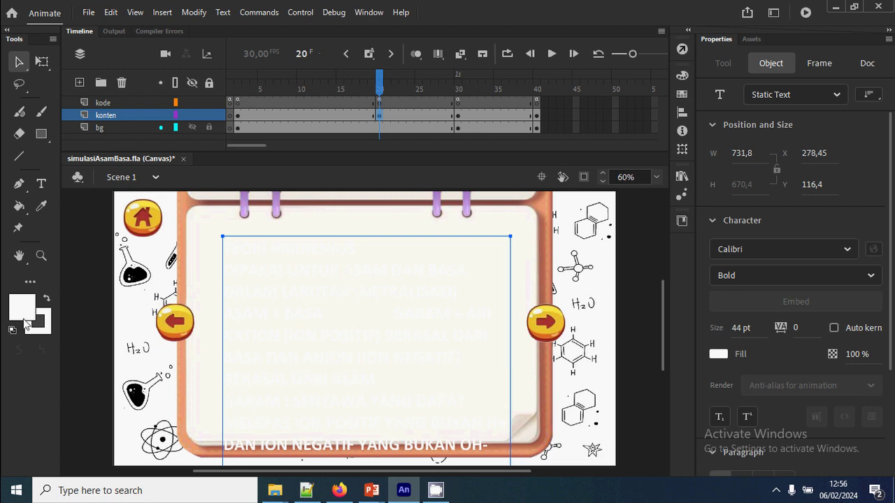
{"action": "left_click", "coordinate": [718, 353]}
{"action": "left_click", "coordinate": [515, 236]}
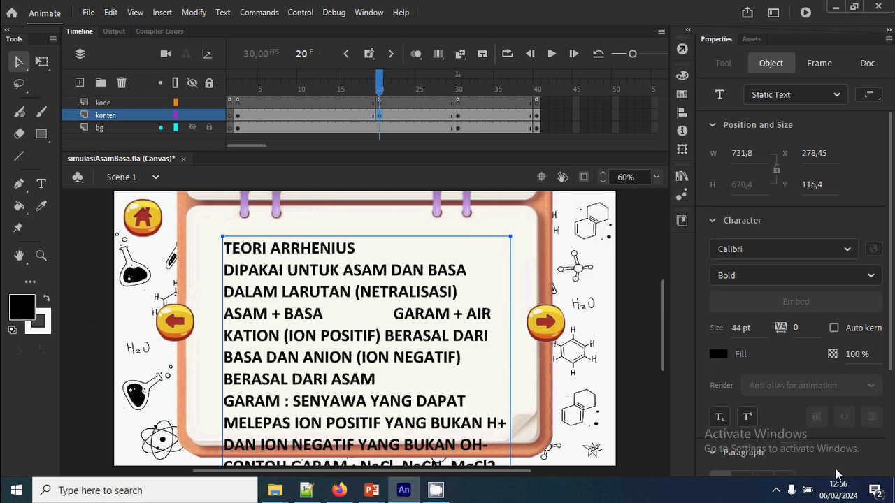
{"action": "left_click", "coordinate": [739, 331]}
{"action": "type", "text": "8"}
{"action": "key", "text": "Return"}
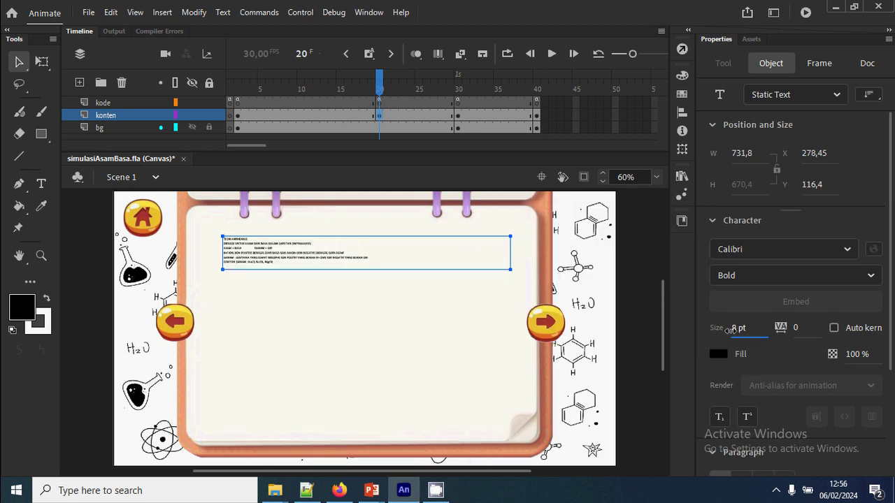
{"action": "left_click_drag", "start_coordinate": [725, 331], "coordinate": [716, 331]}
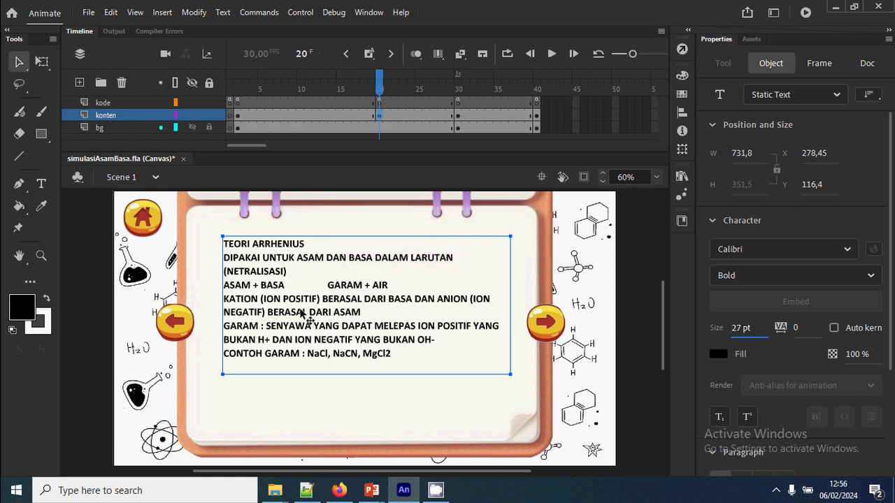
Move the text block down to about Y 176.5, then add a blank line below its heading and widen the box to about 773 px.
{"action": "left_click_drag", "start_coordinate": [305, 301], "coordinate": [304, 325]}
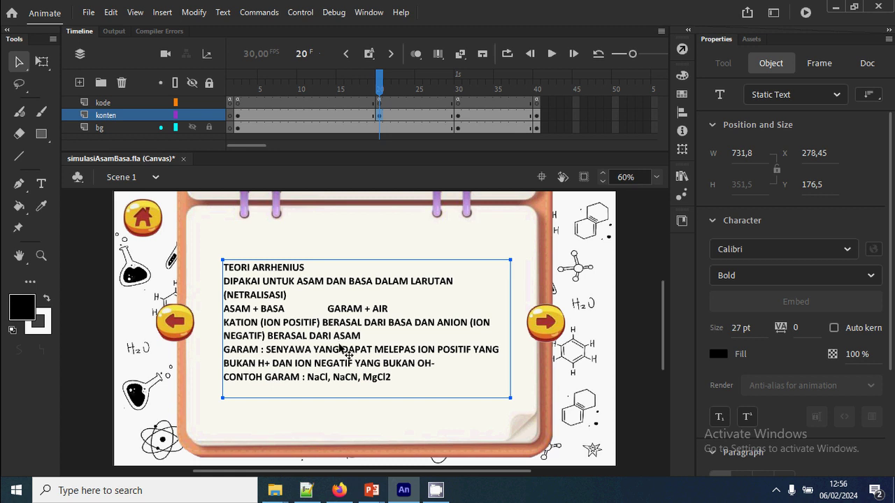
{"action": "double_click", "coordinate": [229, 283]}
{"action": "key", "text": "Return"}
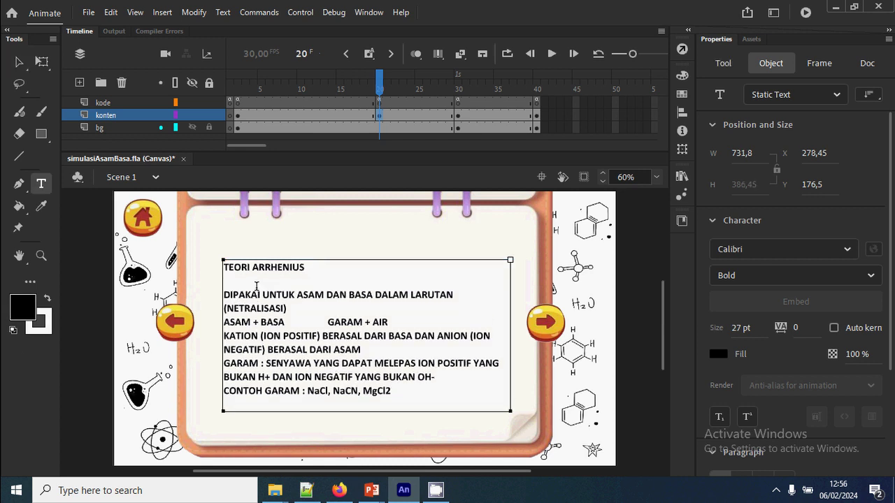
{"action": "left_click_drag", "start_coordinate": [511, 260], "coordinate": [526, 260]}
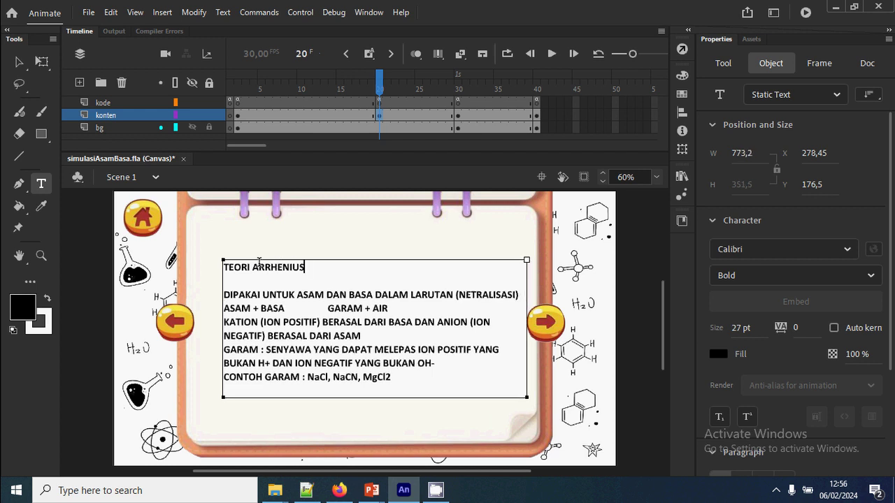
Change the TEORI ARRHENIUS heading's fill to blue and make its font larger than the body text.
{"action": "left_click", "coordinate": [226, 264], "text": "shift"}
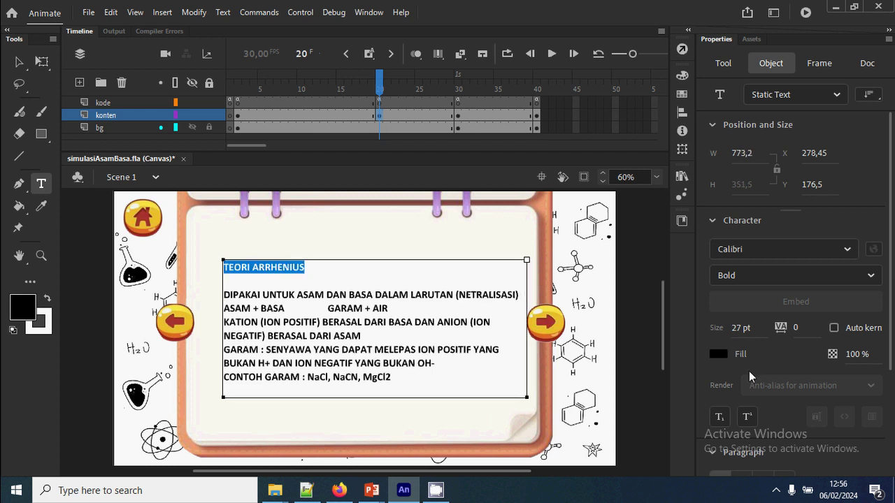
{"action": "left_click", "coordinate": [717, 354]}
{"action": "left_click", "coordinate": [549, 264]}
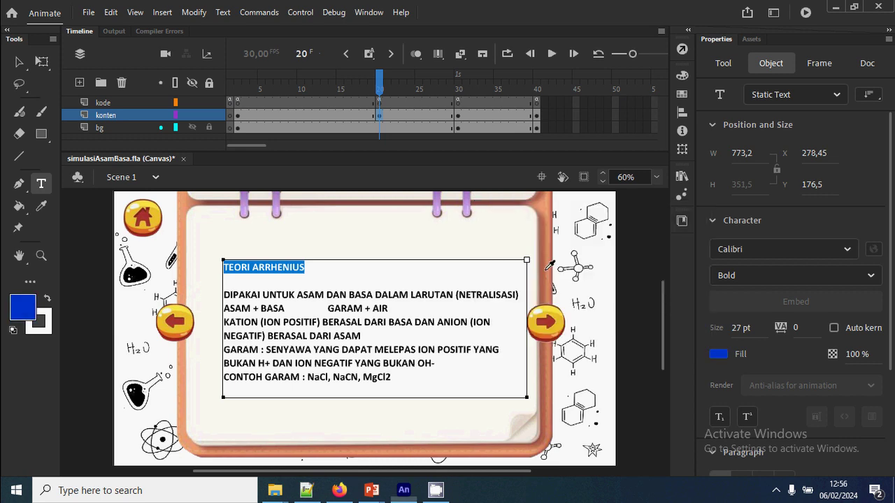
{"action": "left_click_drag", "start_coordinate": [740, 326], "coordinate": [742, 331]}
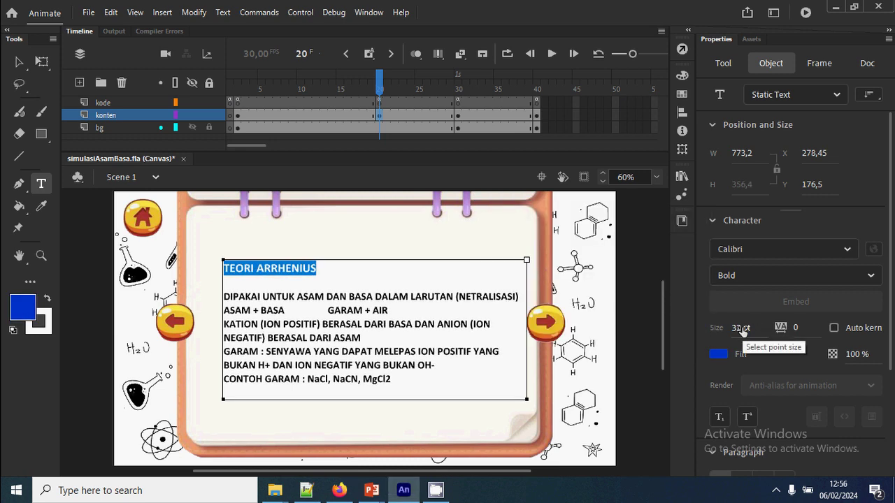
Shift the text block to about X 258.4 and insert a blank line above the GARAM paragraph.
{"action": "left_click", "coordinate": [19, 61]}
{"action": "mouse_move", "coordinate": [383, 299]}
{"action": "left_mouse_down"}
{"action": "mouse_move", "coordinate": [368, 300]}
{"action": "mouse_move", "coordinate": [375, 308]}
{"action": "left_mouse_up"}
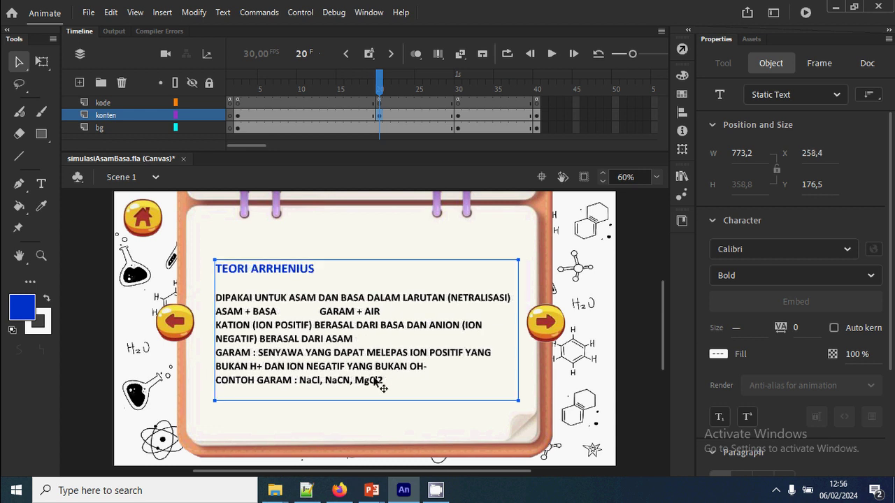
{"action": "double_click", "coordinate": [252, 383]}
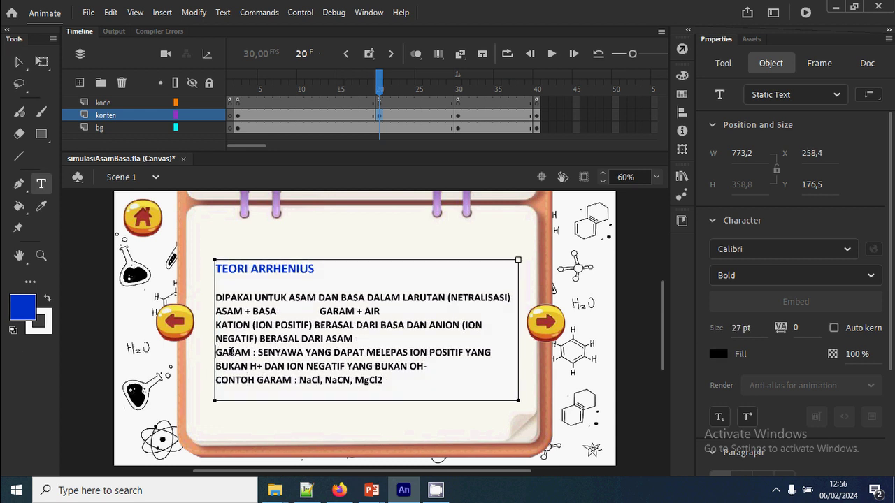
{"action": "key", "text": "Return"}
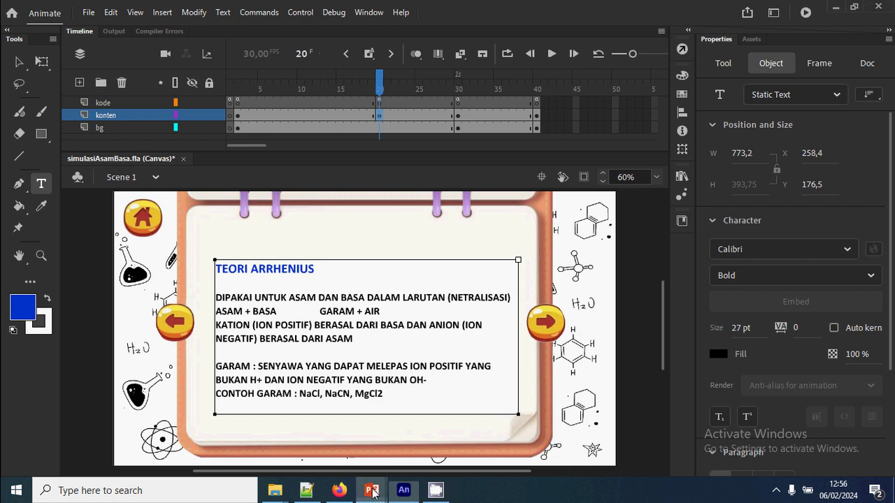
Check the formula formatting on slide 2 in PowerPoint, return to Animate and superscript the plus sign of H+ in the text block.
{"action": "mouse_move", "coordinate": [371, 490]}
{"action": "left_click", "coordinate": [509, 385]}
{"action": "left_click", "coordinate": [476, 362]}
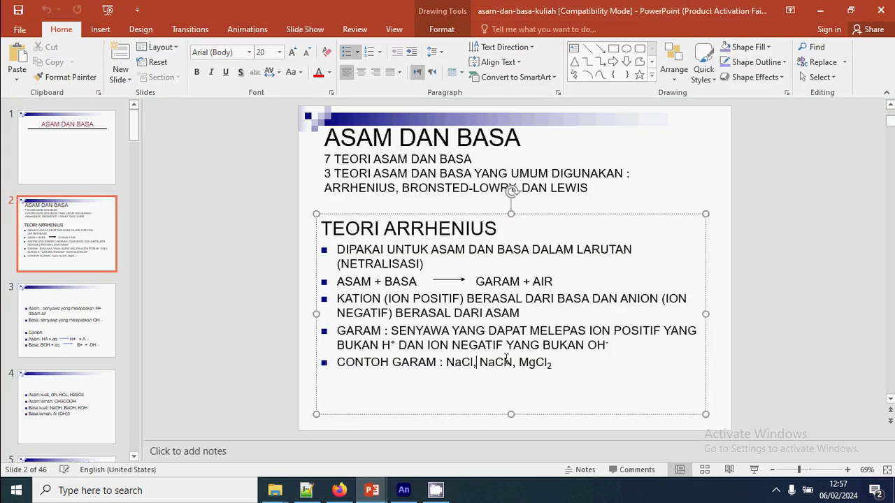
{"action": "double_click", "coordinate": [549, 362]}
{"action": "left_click", "coordinate": [549, 364]}
{"action": "left_click", "coordinate": [403, 490]}
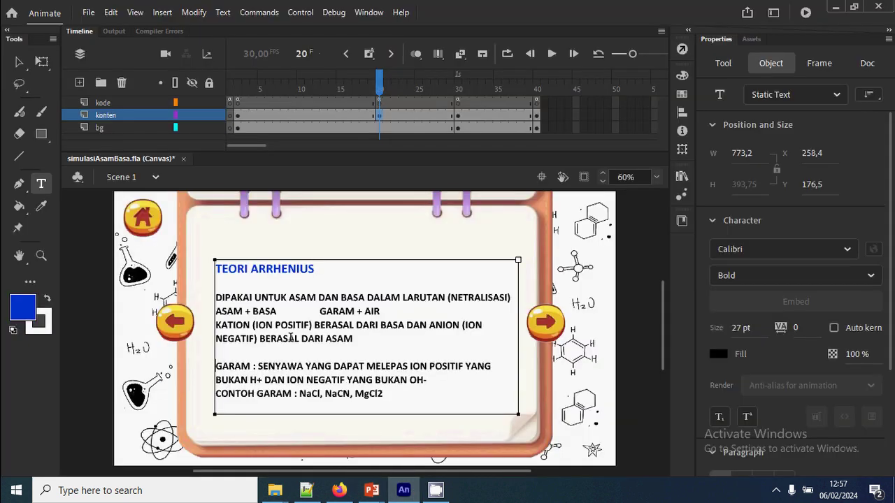
{"action": "double_click", "coordinate": [264, 383]}
{"action": "scroll", "coordinate": [331, 386], "scroll_direction": "up", "scroll_amount": 5}
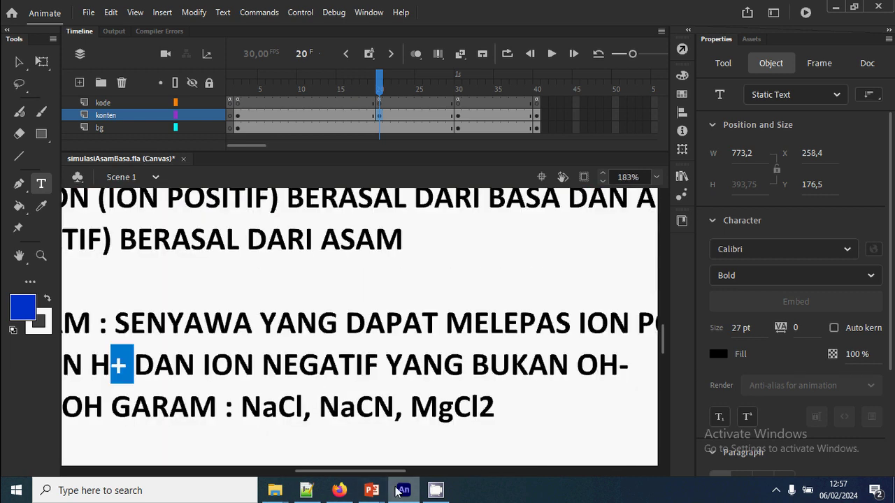
{"action": "left_click_drag", "start_coordinate": [391, 473], "coordinate": [345, 473]}
{"action": "scroll", "coordinate": [362, 377], "scroll_direction": "down", "scroll_amount": 2}
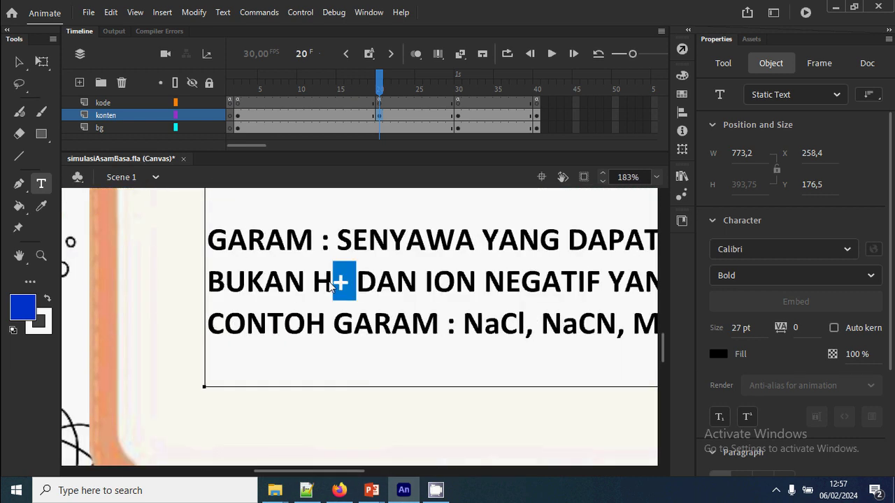
{"action": "left_click", "coordinate": [746, 418]}
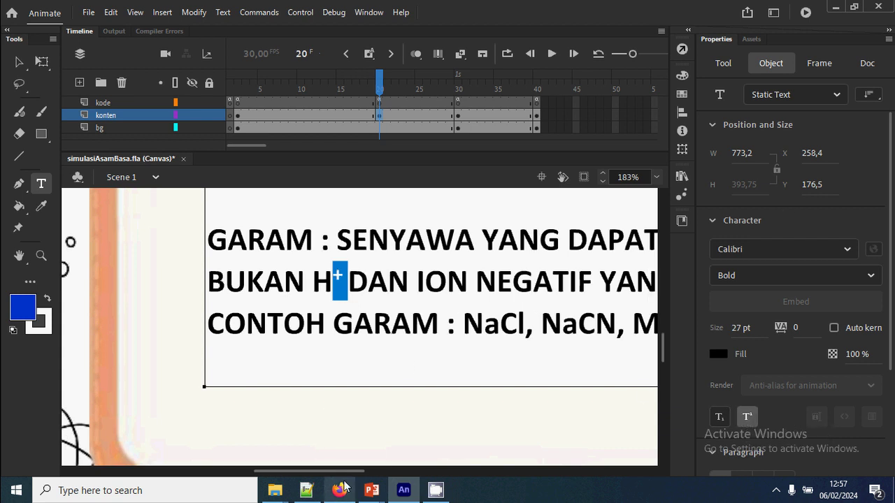
Format the 2 in MgCl2 as subscript and leave text editing.
{"action": "left_click_drag", "start_coordinate": [348, 473], "coordinate": [378, 473]}
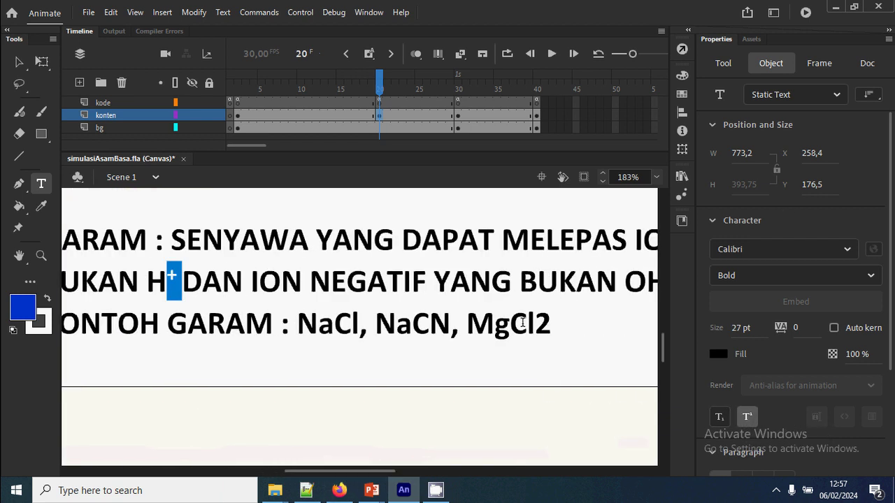
{"action": "left_click_drag", "start_coordinate": [534, 323], "coordinate": [552, 323]}
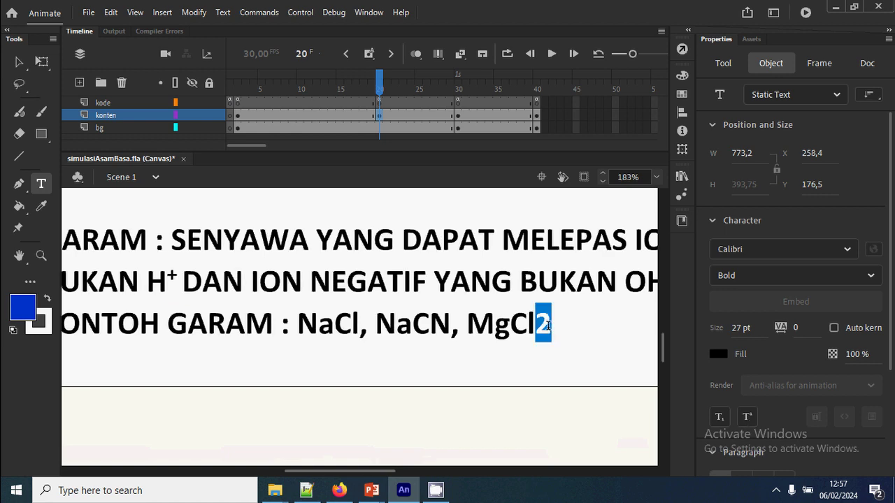
{"action": "left_click", "coordinate": [720, 417]}
{"action": "scroll", "coordinate": [355, 260], "scroll_direction": "down", "scroll_amount": 2}
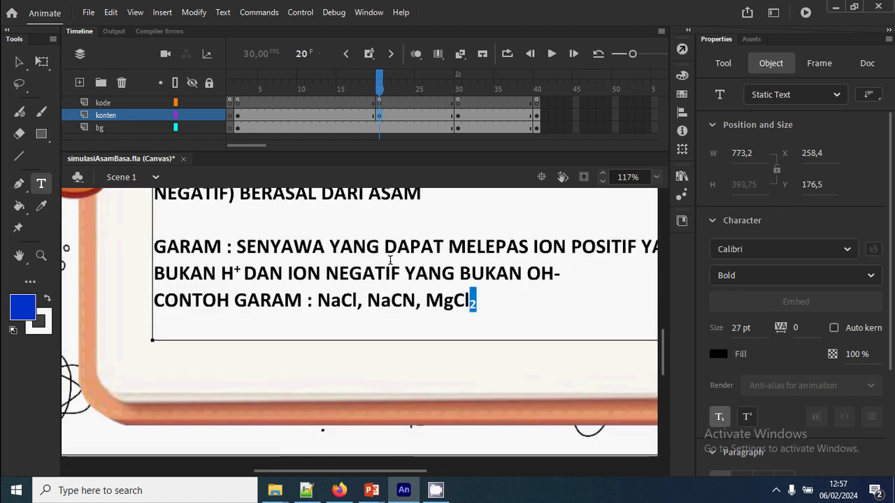
{"action": "scroll", "coordinate": [390, 260], "scroll_direction": "up", "scroll_amount": 3}
{"action": "scroll", "coordinate": [447, 300], "scroll_direction": "down", "scroll_amount": 1}
{"action": "scroll", "coordinate": [314, 259], "scroll_direction": "down", "scroll_amount": 1}
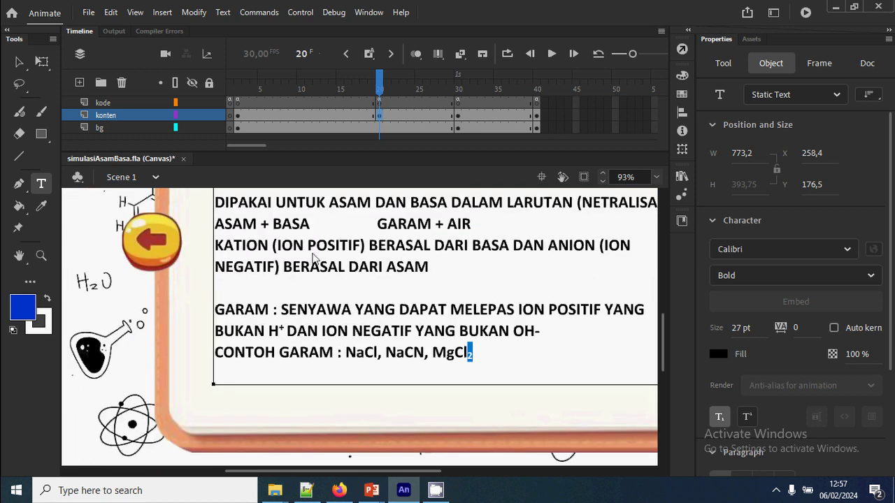
{"action": "left_click", "coordinate": [20, 61]}
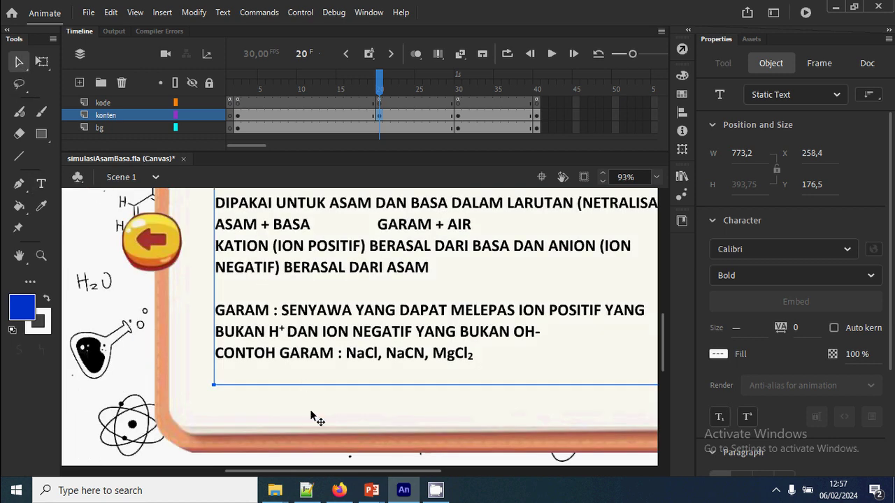
Check the reaction arrow on slide 2 in PowerPoint, return to Animate and draw a horizontal line about 135 px long below the stage.
{"action": "mouse_move", "coordinate": [371, 490]}
{"action": "left_click", "coordinate": [433, 434]}
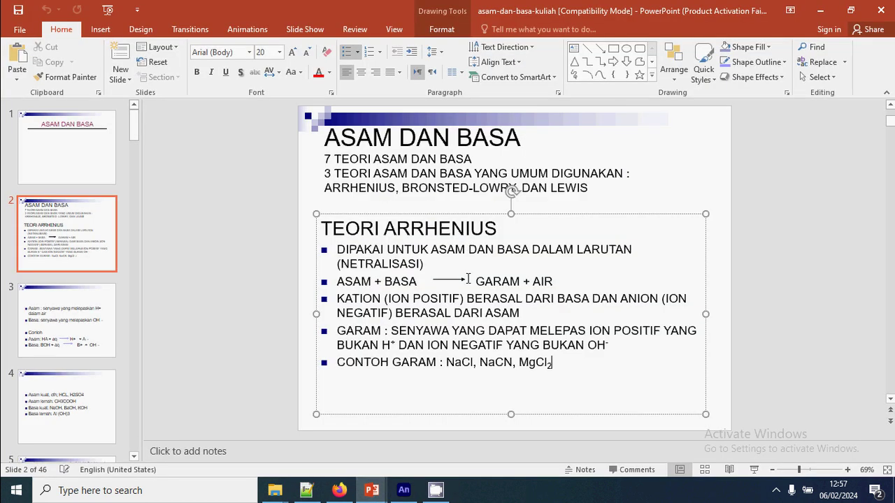
{"action": "left_click", "coordinate": [404, 490]}
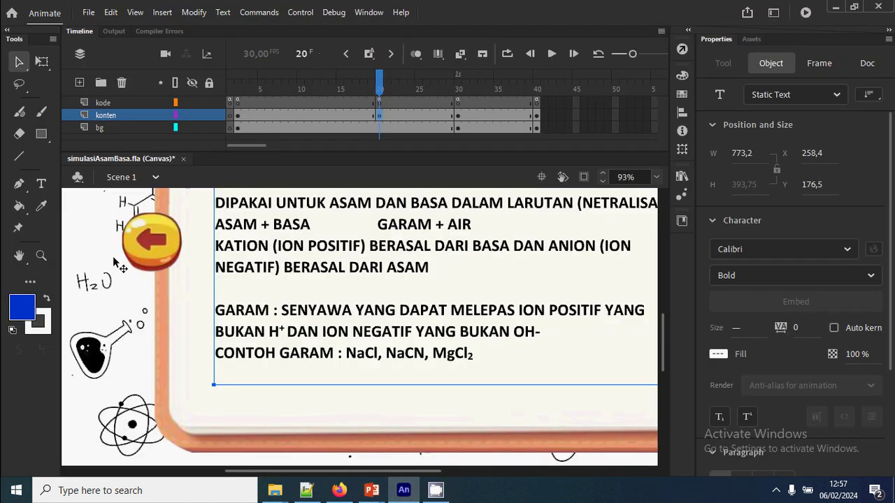
{"action": "left_click", "coordinate": [237, 418]}
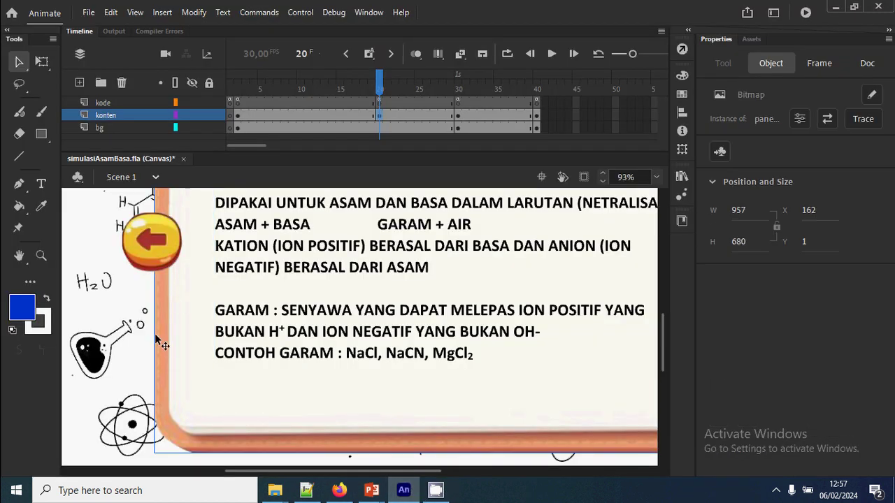
{"action": "left_click", "coordinate": [19, 158]}
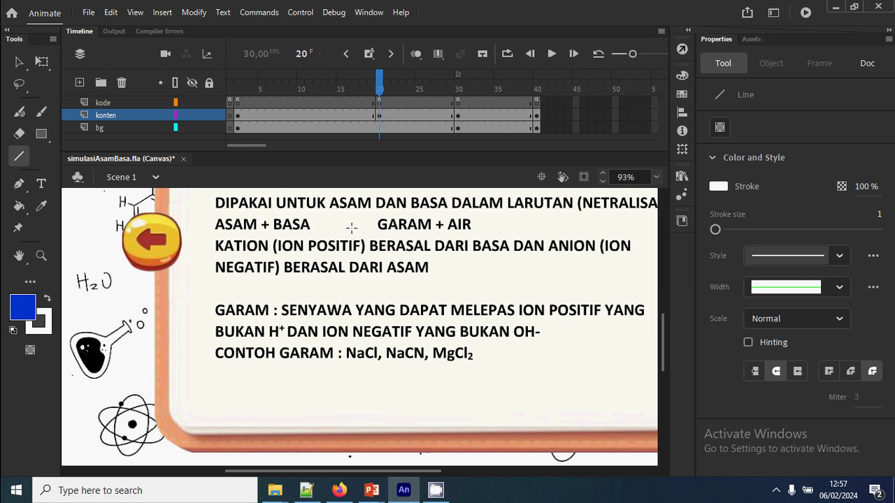
{"action": "key", "text": "v"}
{"action": "left_click", "coordinate": [284, 399]}
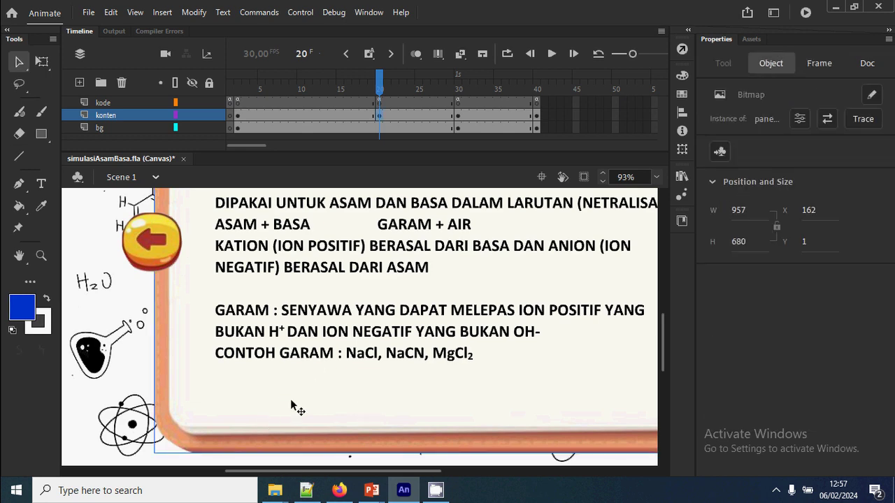
{"action": "scroll", "coordinate": [280, 416], "scroll_direction": "down", "scroll_amount": 3}
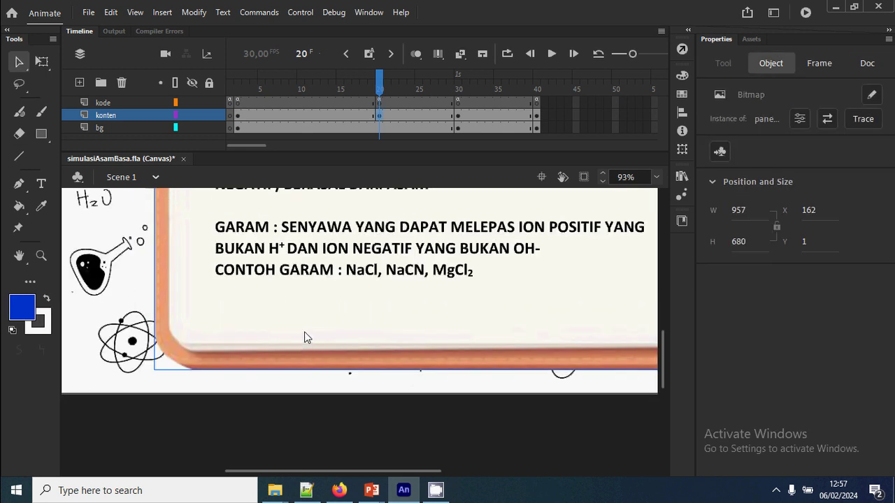
{"action": "scroll", "coordinate": [318, 360], "scroll_direction": "down", "scroll_amount": 3}
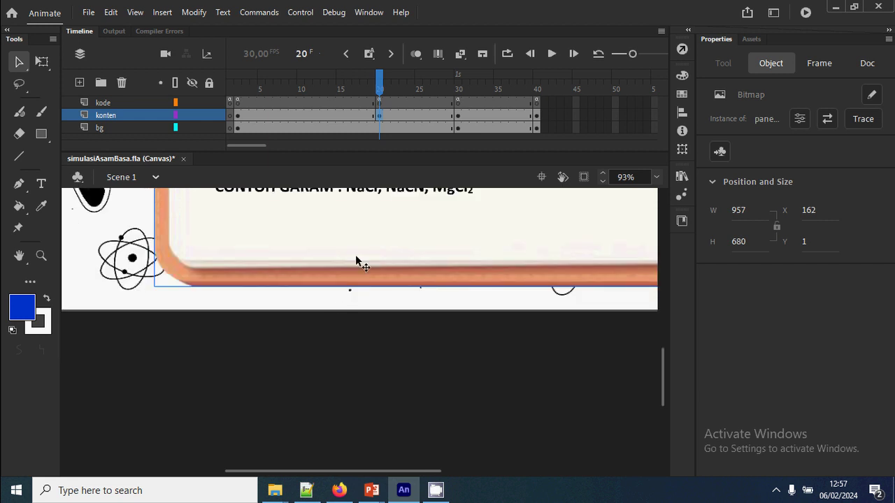
{"action": "left_click", "coordinate": [299, 397]}
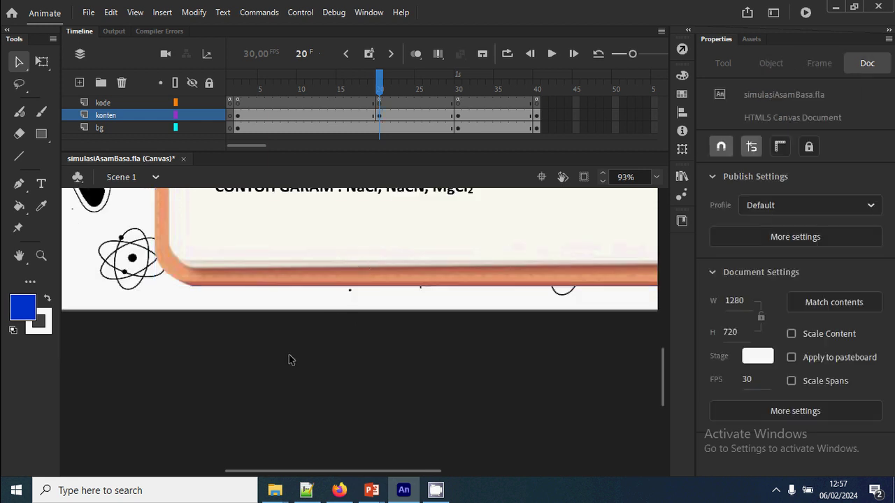
{"action": "left_click", "coordinate": [19, 157]}
{"action": "left_click_drag", "start_coordinate": [265, 353], "coordinate": [348, 354]}
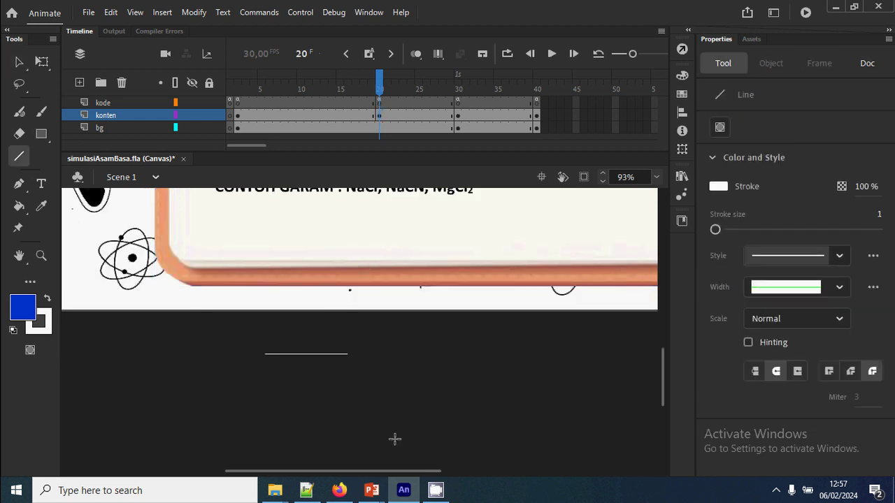
Set the stroke color of the line below the stage to black.
{"action": "key", "text": "v"}
{"action": "left_click_drag", "start_coordinate": [246, 325], "coordinate": [440, 390]}
{"action": "left_click", "coordinate": [48, 320]}
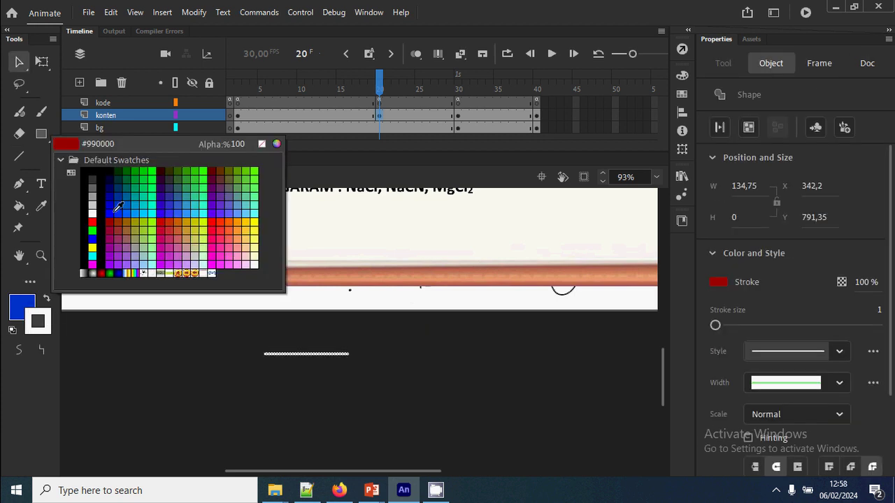
{"action": "left_click", "coordinate": [105, 173]}
{"action": "left_click", "coordinate": [350, 384]}
Draw a triangular arrowhead about 16 px high at the line's right end and fill it with black.
{"action": "scroll", "coordinate": [346, 380], "scroll_direction": "up", "scroll_amount": 5}
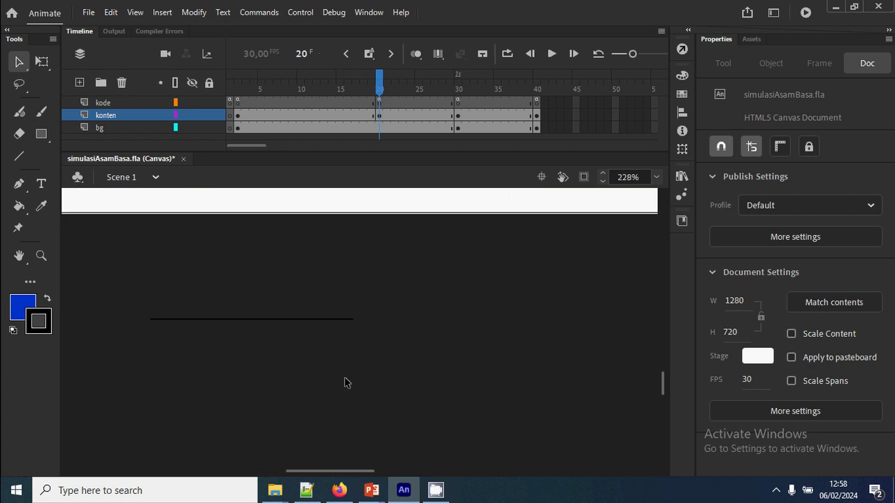
{"action": "key", "text": "n"}
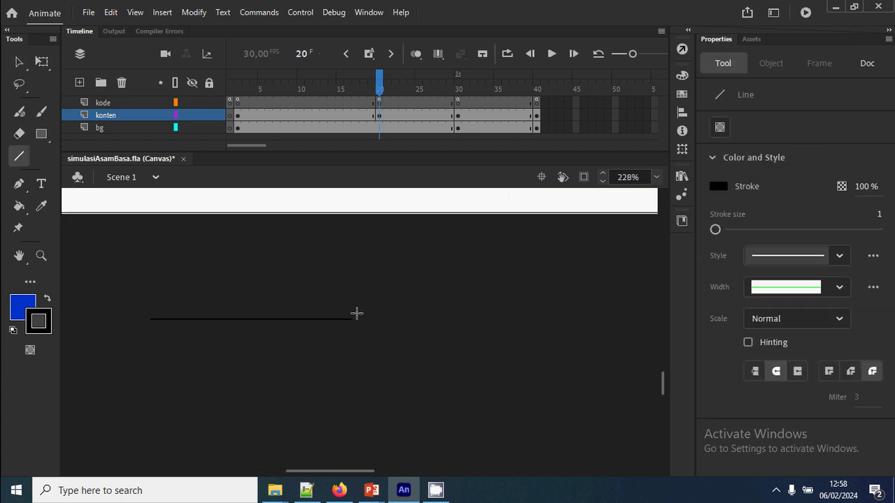
{"action": "mouse_move", "coordinate": [352, 310]}
{"action": "left_mouse_down"}
{"action": "mouse_move", "coordinate": [351, 331]}
{"action": "mouse_move", "coordinate": [383, 319]}
{"action": "mouse_move", "coordinate": [352, 309]}
{"action": "left_mouse_up"}
{"action": "key", "text": "v"}
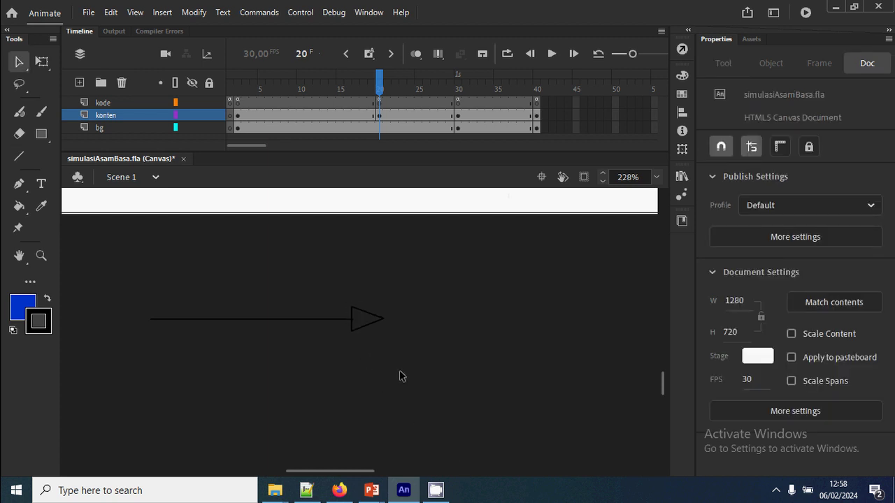
{"action": "left_click", "coordinate": [19, 205]}
{"action": "left_click", "coordinate": [47, 298]}
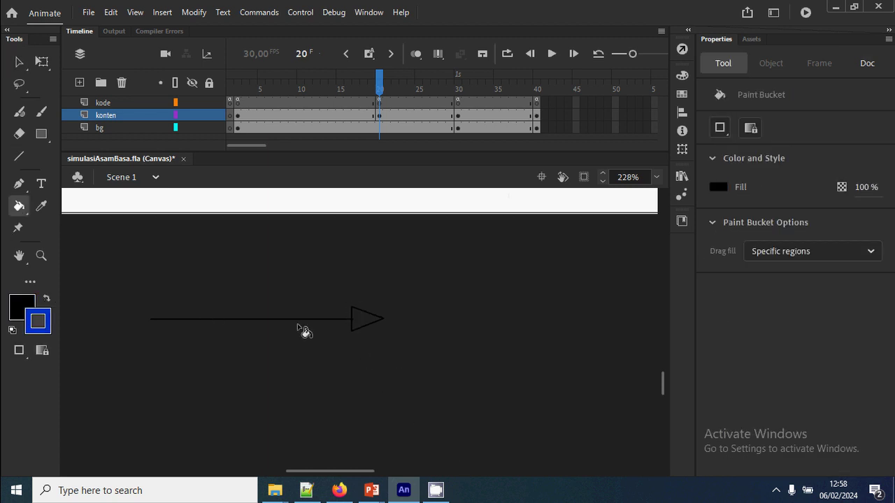
{"action": "left_click", "coordinate": [358, 325]}
{"action": "key", "text": "v"}
{"action": "mouse_move", "coordinate": [426, 352]}
{"action": "left_mouse_down"}
{"action": "mouse_move", "coordinate": [112, 247]}
{"action": "mouse_move", "coordinate": [96, 256]}
{"action": "mouse_move", "coordinate": [105, 257]}
{"action": "left_mouse_up"}
{"action": "right_click", "coordinate": [361, 320]}
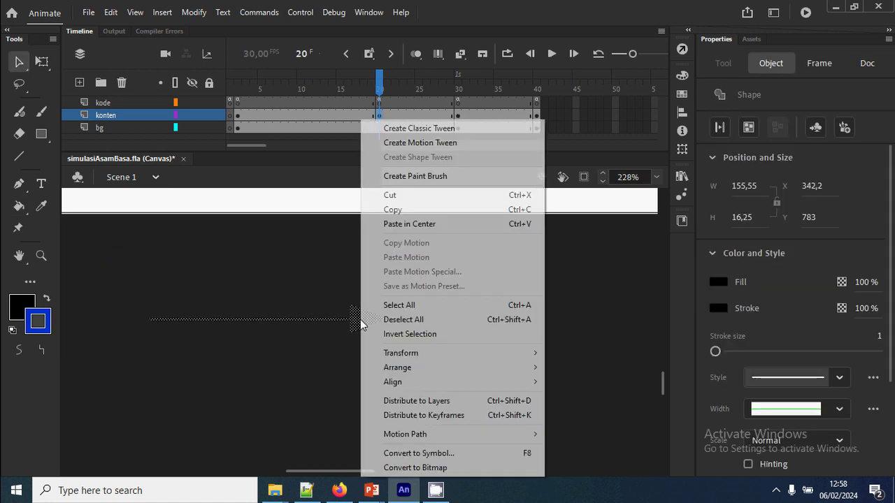
{"action": "left_click", "coordinate": [433, 458]}
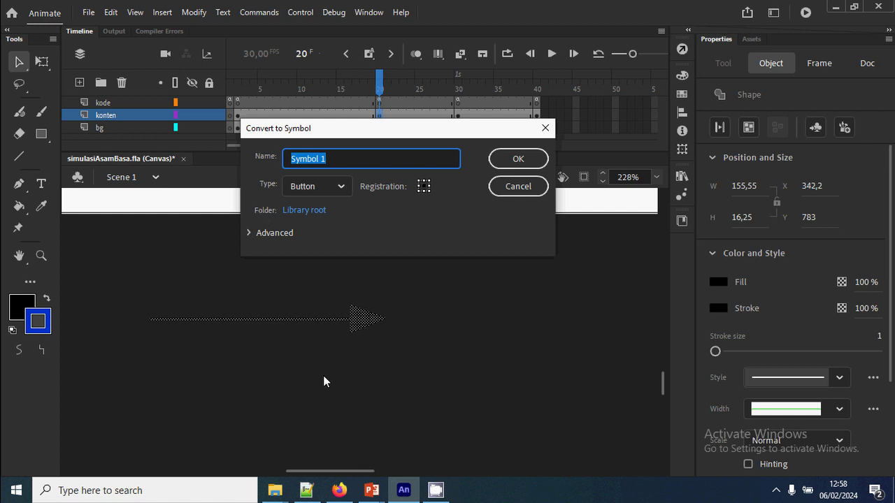
{"action": "left_click", "coordinate": [343, 187]}
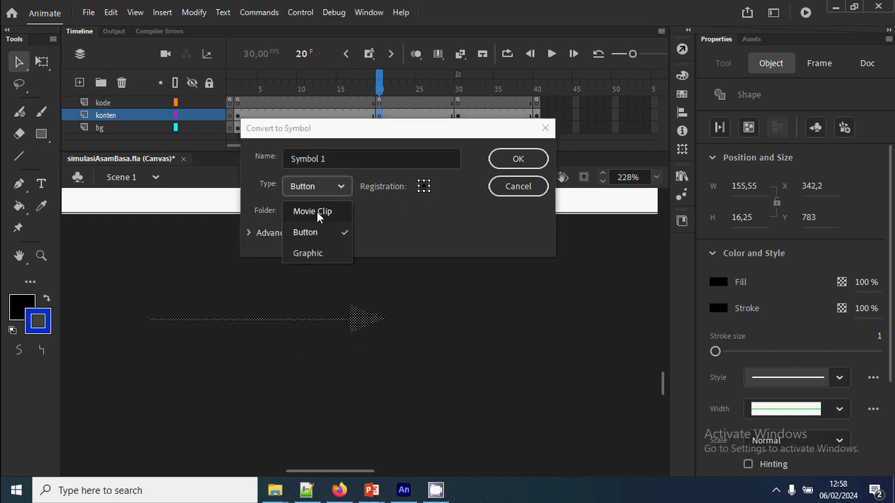
{"action": "left_click", "coordinate": [518, 185]}
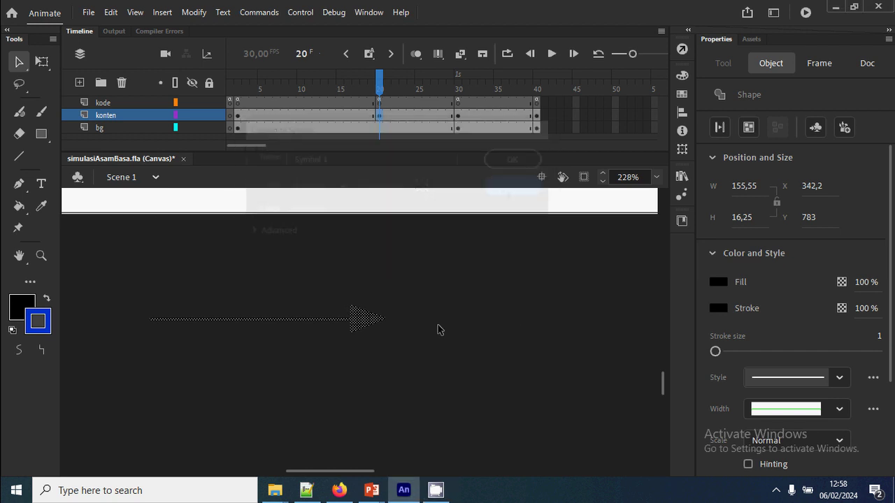
Convert the whole arrow below the stage into a movie clip symbol named panahMC.
{"action": "left_click_drag", "start_coordinate": [463, 373], "coordinate": [90, 262]}
{"action": "right_click", "coordinate": [365, 329]}
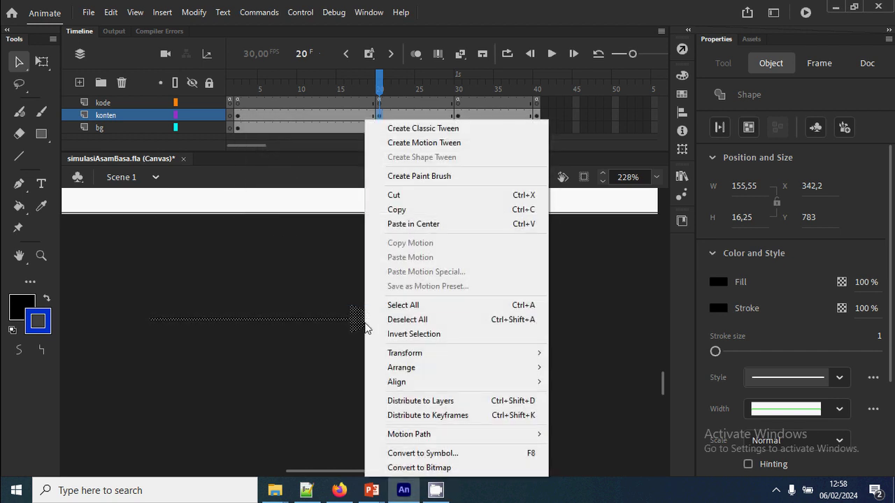
{"action": "left_click", "coordinate": [394, 453]}
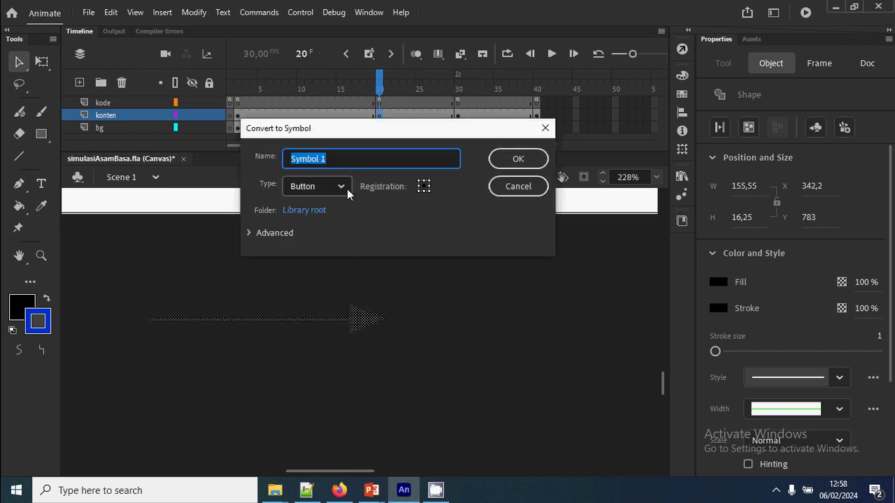
{"action": "left_click", "coordinate": [347, 190]}
{"action": "left_click", "coordinate": [330, 210]}
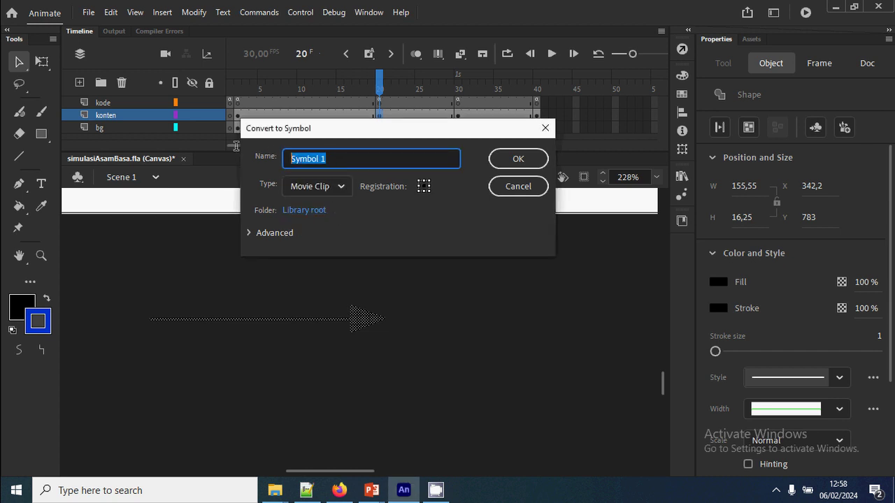
{"action": "type", "text": "panahMC"}
{"action": "key", "text": "Return"}
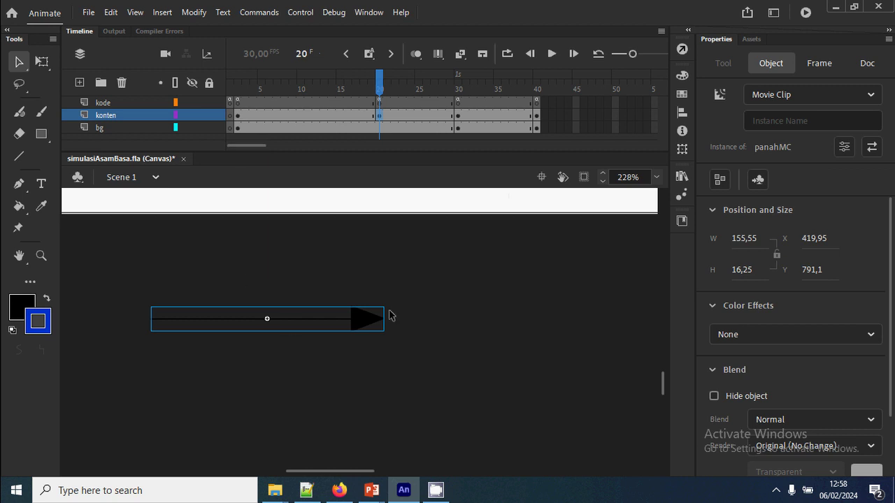
Move the panahMC arrow onto the stage, into the ASAM + BASA line just before GARAM + AIR.
{"action": "left_click_drag", "start_coordinate": [378, 325], "coordinate": [393, 252]}
{"action": "scroll", "coordinate": [387, 389], "scroll_direction": "up", "scroll_amount": 4}
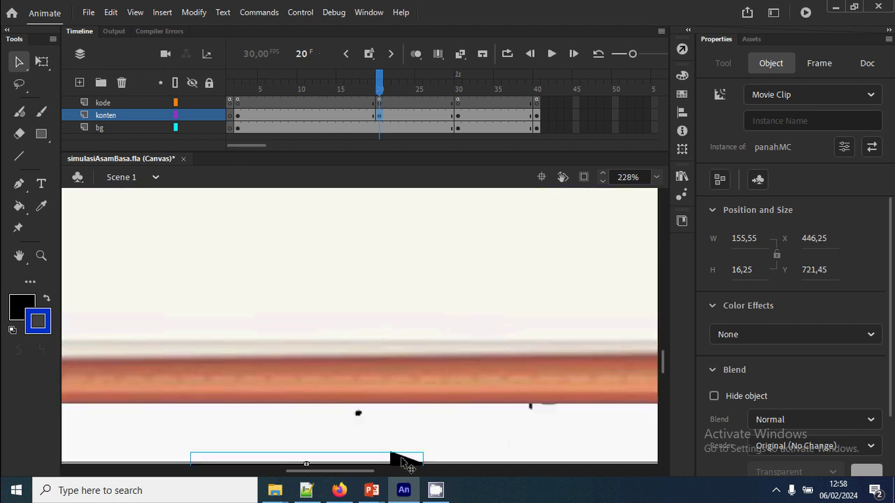
{"action": "left_click_drag", "start_coordinate": [409, 462], "coordinate": [425, 256]}
{"action": "scroll", "coordinate": [425, 258], "scroll_direction": "down", "scroll_amount": 3}
{"action": "scroll", "coordinate": [425, 258], "scroll_direction": "up", "scroll_amount": 3}
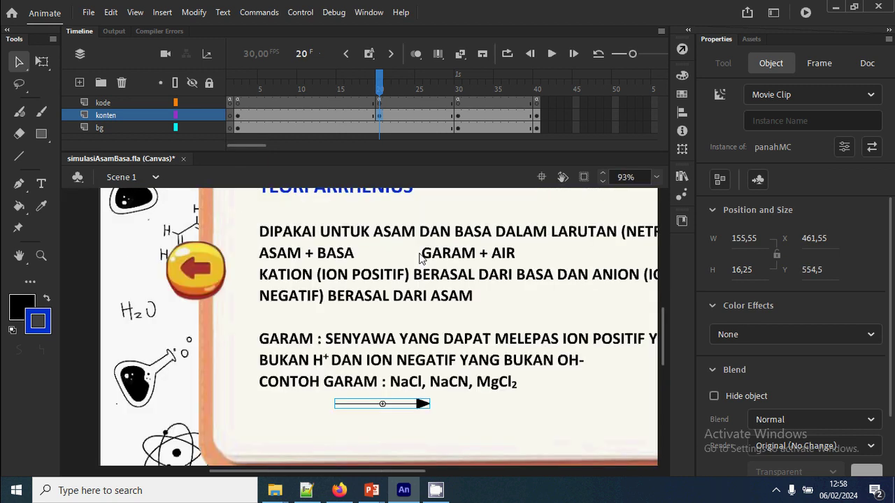
{"action": "left_click_drag", "start_coordinate": [423, 405], "coordinate": [397, 243]}
{"action": "scroll", "coordinate": [423, 260], "scroll_direction": "up", "scroll_amount": 3}
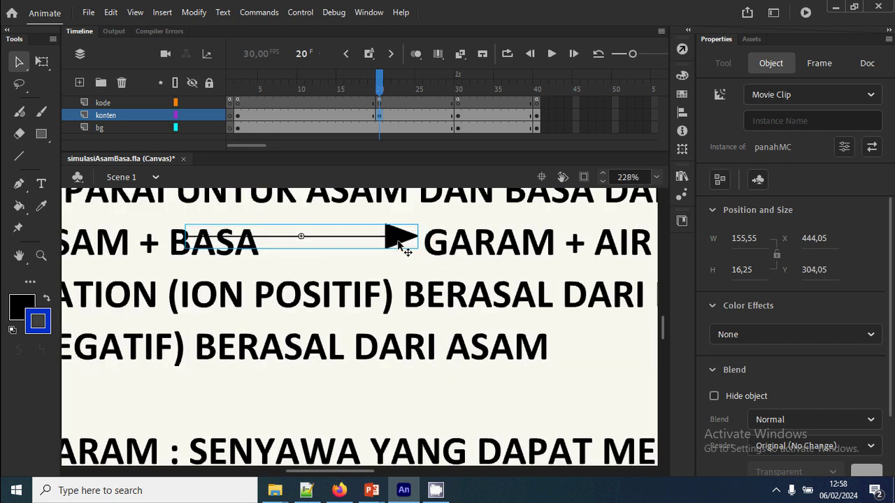
Inside panahMC, delete the part of the line overlapping BASA, leaving a shaft about 74 px long.
{"action": "double_click", "coordinate": [400, 241]}
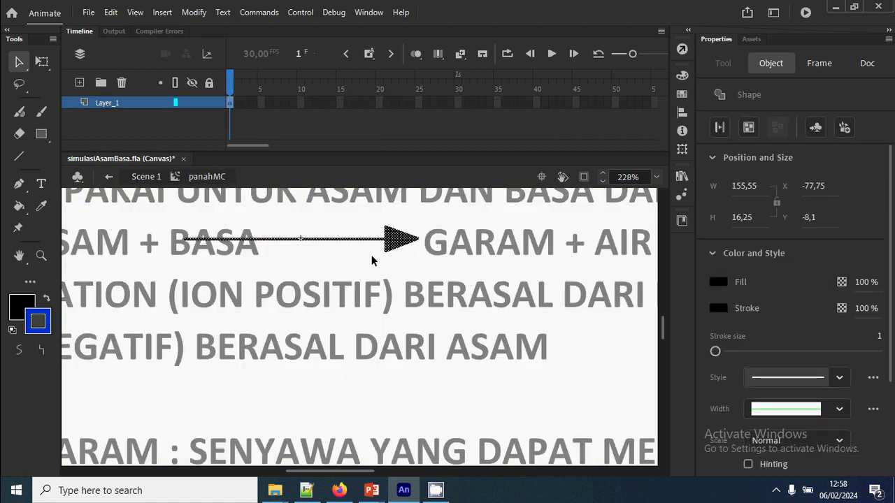
{"action": "left_click", "coordinate": [224, 255]}
{"action": "left_click_drag", "start_coordinate": [174, 238], "coordinate": [266, 241]}
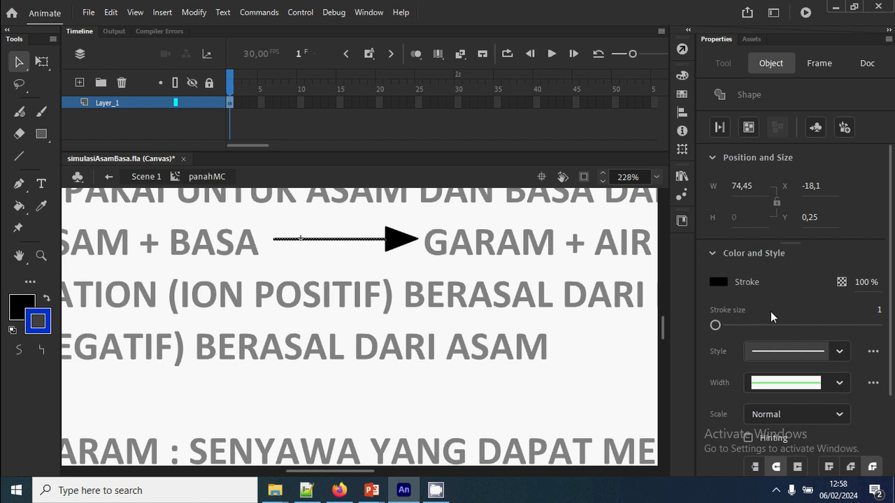
Set the arrow shaft's stroke size to 5, return to Scene 1 and deselect the arrow.
{"action": "left_click_drag", "start_coordinate": [715, 325], "coordinate": [720, 326]}
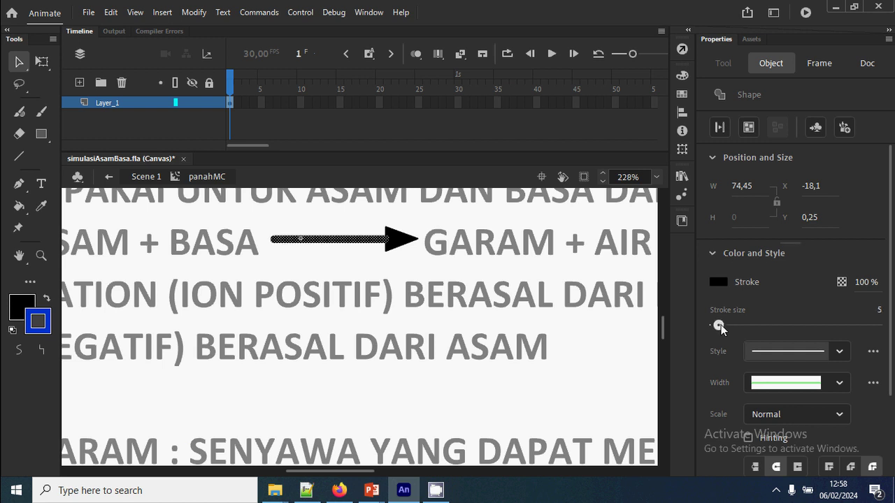
{"action": "left_click", "coordinate": [496, 317]}
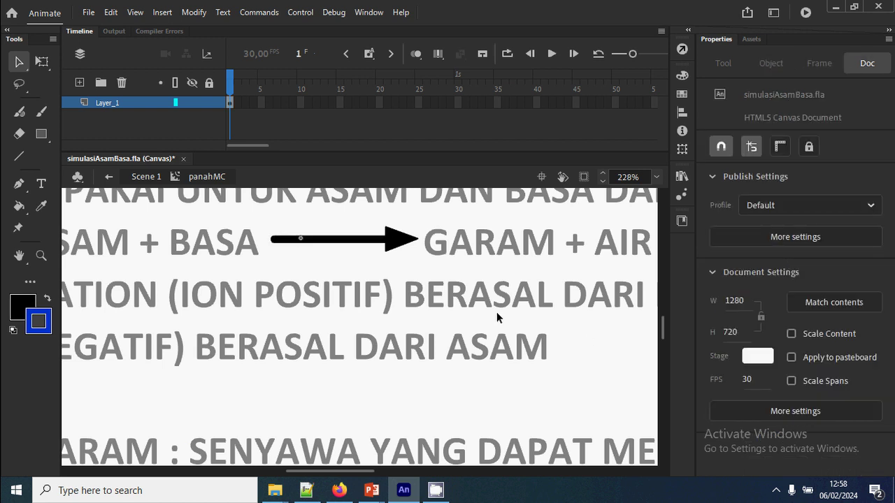
{"action": "left_click", "coordinate": [148, 177]}
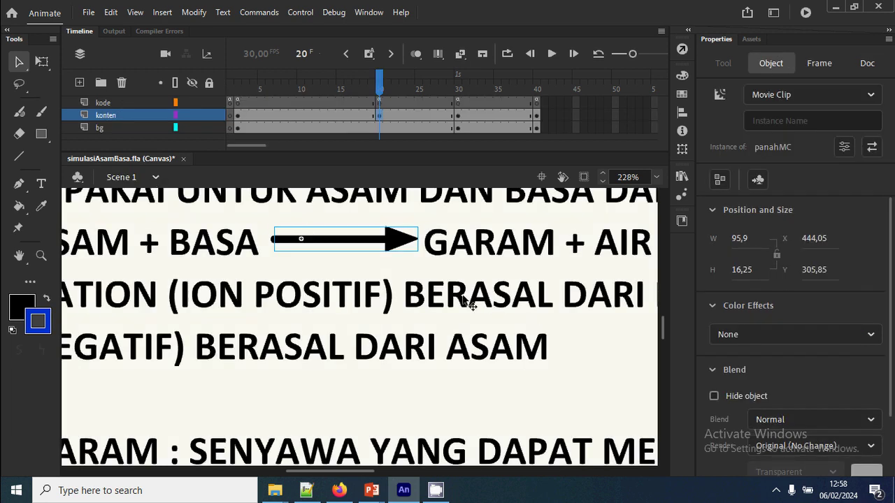
{"action": "scroll", "coordinate": [465, 299], "scroll_direction": "down", "scroll_amount": 5}
{"action": "left_click_drag", "start_coordinate": [513, 329], "coordinate": [397, 332]}
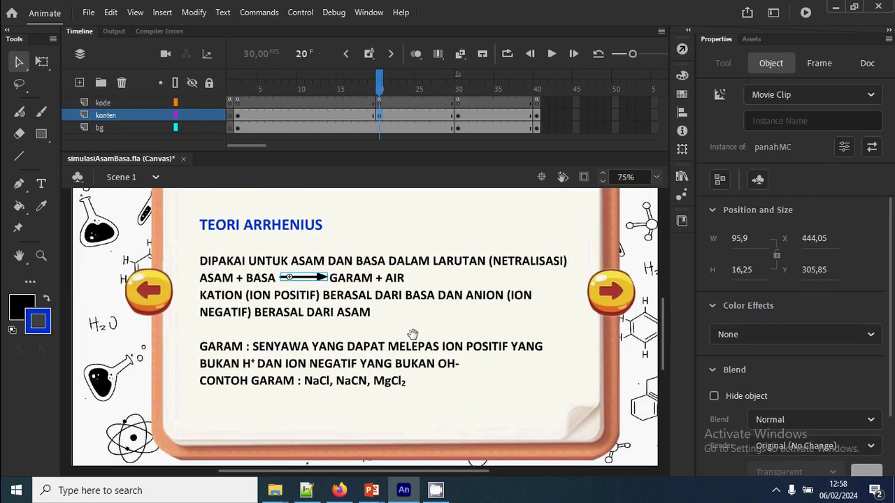
{"action": "left_click", "coordinate": [518, 340]}
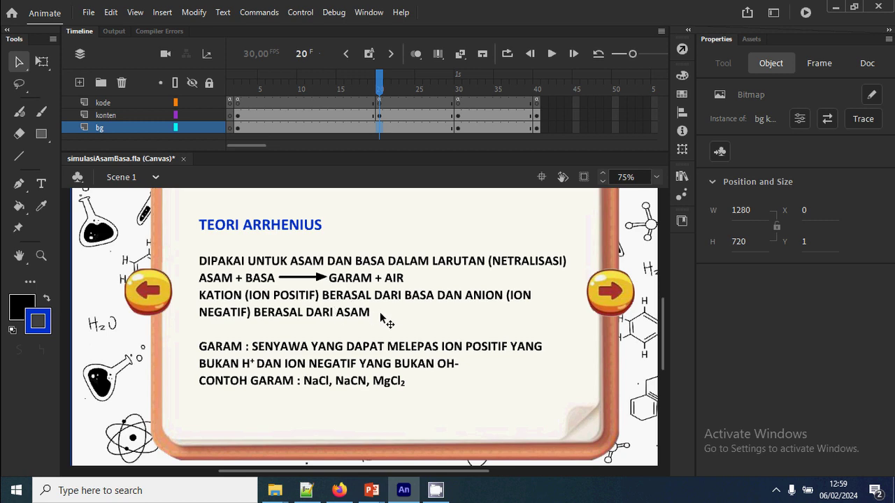
Switch to PowerPoint, look through the slides following Teori Arrhenius, and return to Animate.
{"action": "left_click", "coordinate": [371, 490]}
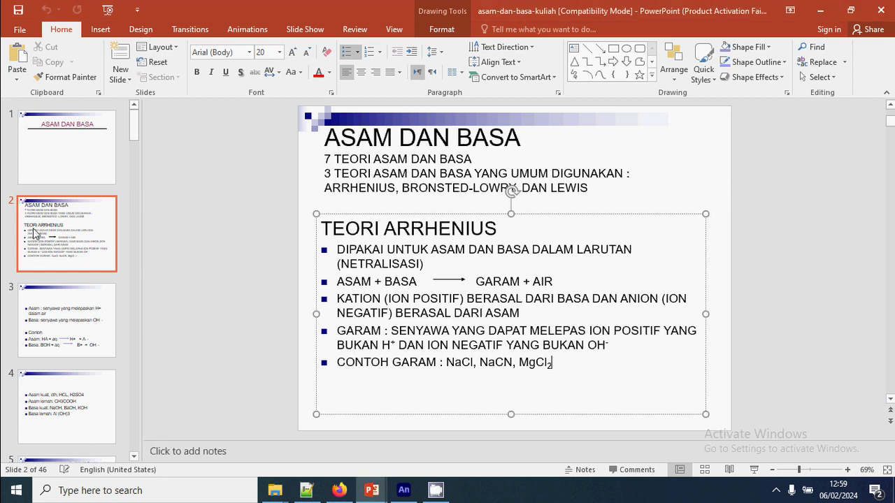
{"action": "left_click", "coordinate": [66, 260]}
{"action": "scroll", "coordinate": [65, 261], "scroll_direction": "down", "scroll_amount": 2}
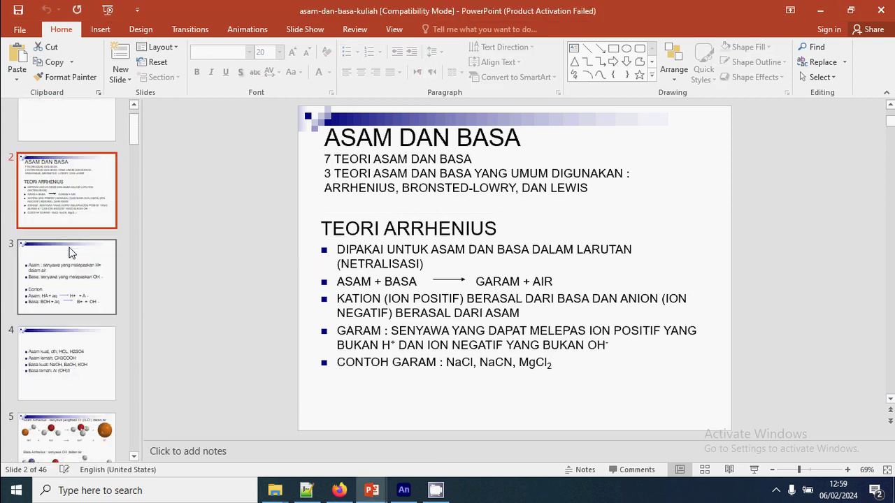
{"action": "left_click", "coordinate": [404, 490]}
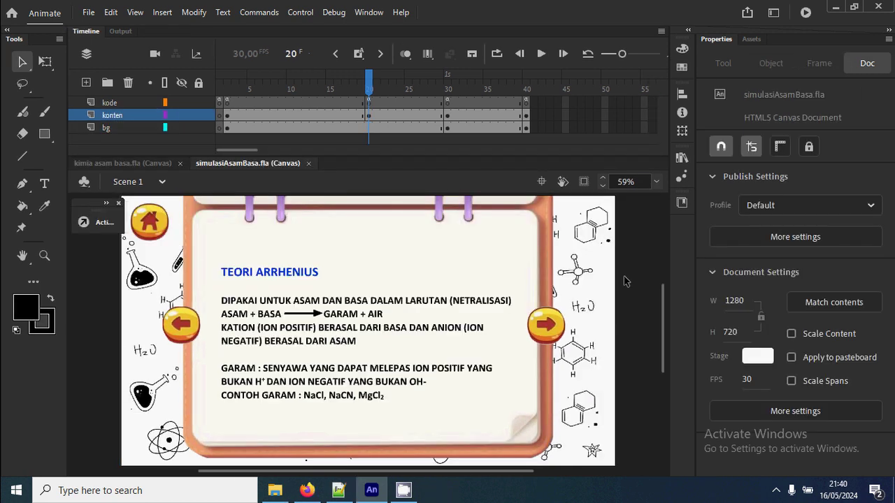
Convert the Teori Arrhenius text block into a movie clip symbol named materiMC with center registration.
{"action": "left_click", "coordinate": [441, 302]}
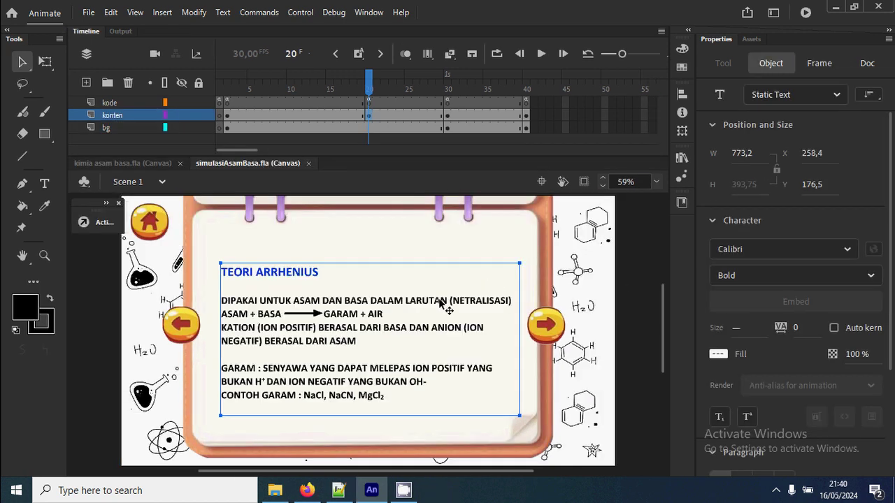
{"action": "right_click", "coordinate": [441, 301]}
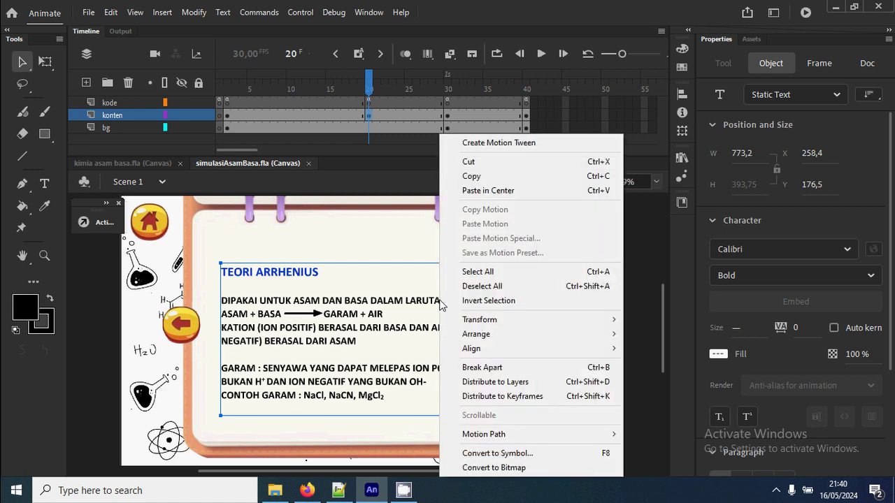
{"action": "left_click", "coordinate": [541, 454]}
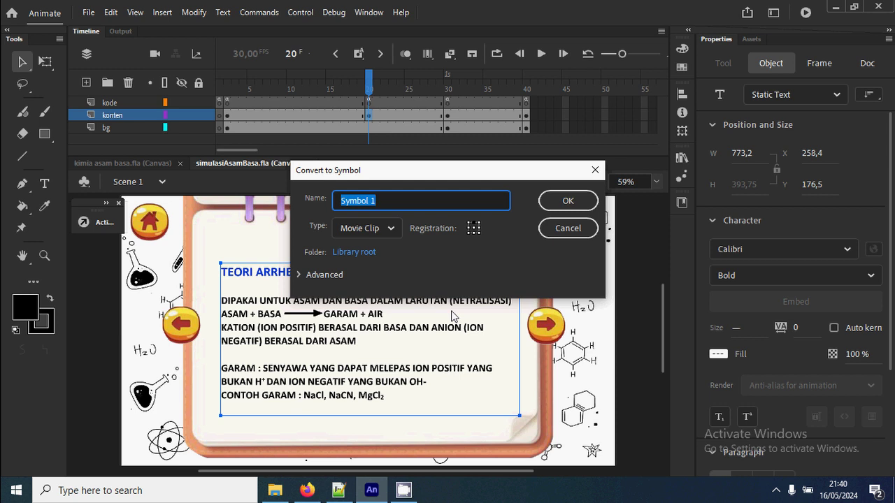
{"action": "type", "text": "materiMC"}
{"action": "left_click", "coordinate": [474, 227]}
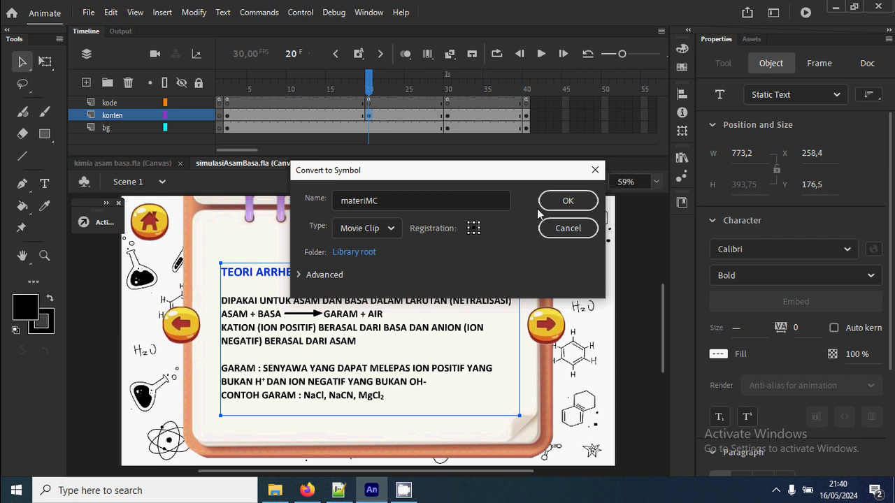
{"action": "left_click", "coordinate": [567, 203]}
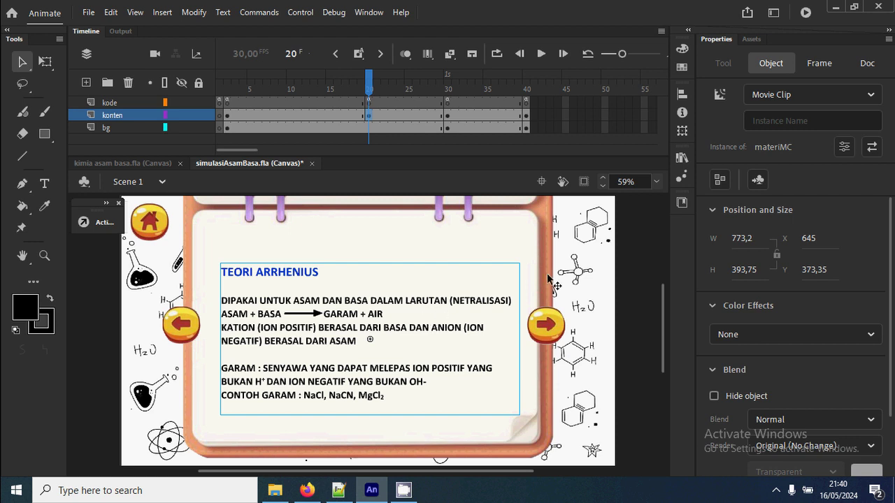
Give the Teori Arrhenius movie clip the instance name materiMC.
{"action": "left_click", "coordinate": [784, 121]}
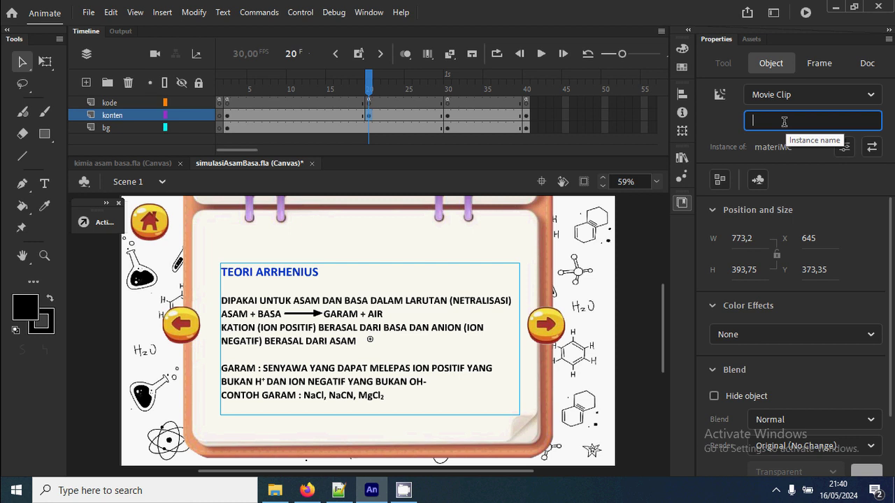
{"action": "type", "text": "materiMC"}
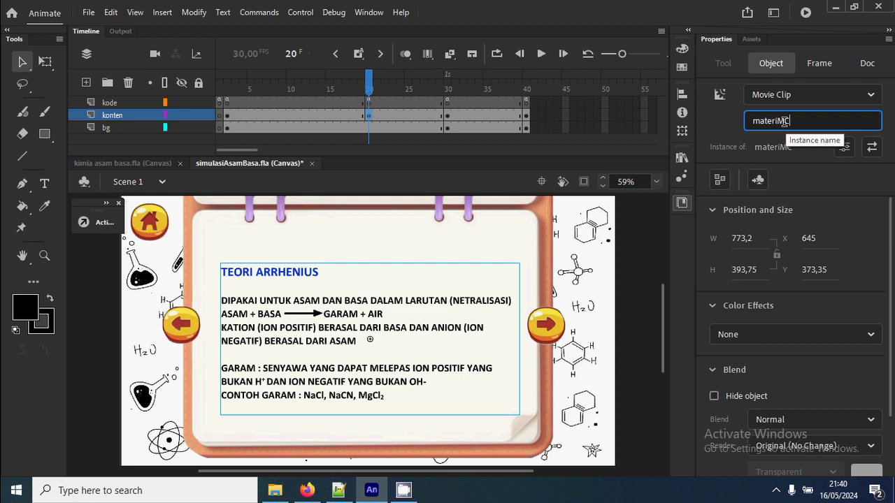
{"action": "left_click", "coordinate": [637, 265]}
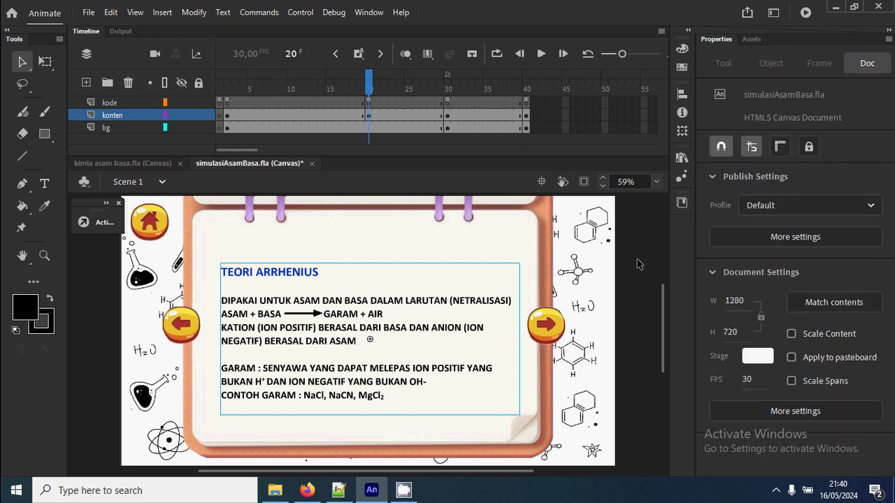
Open the materiMC movie clip for editing and insert a blank keyframe at frame 2 of Layer_1.
{"action": "left_click", "coordinate": [424, 302]}
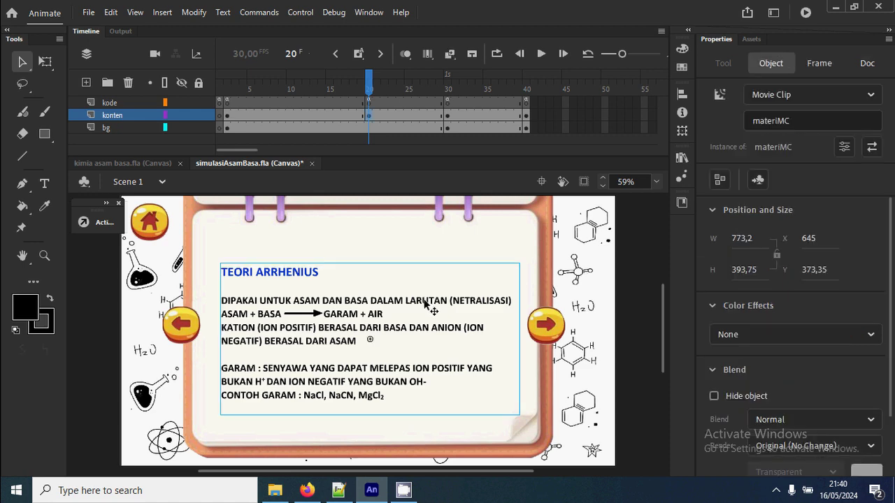
{"action": "double_click", "coordinate": [424, 302]}
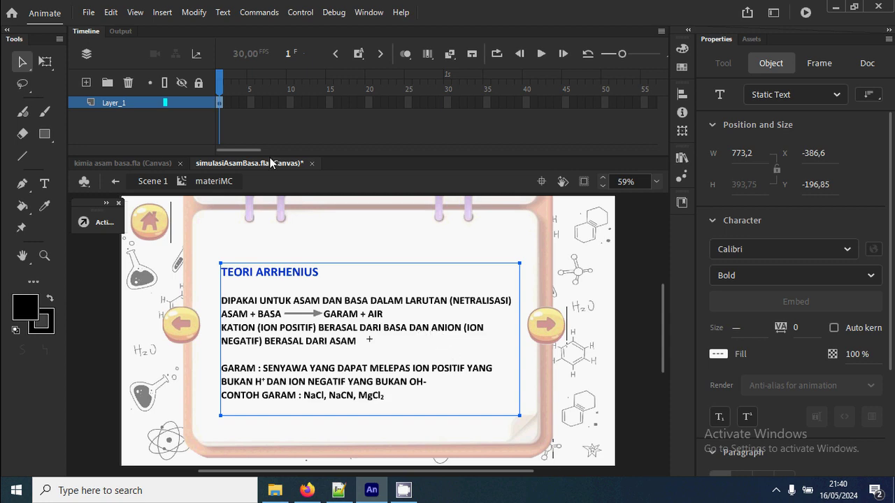
{"action": "left_click", "coordinate": [229, 103]}
{"action": "left_click", "coordinate": [238, 110]}
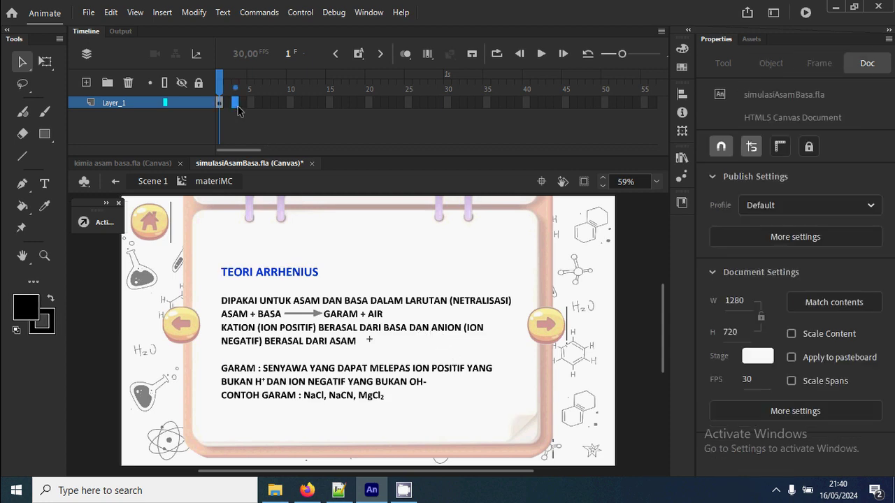
{"action": "right_click", "coordinate": [231, 107]}
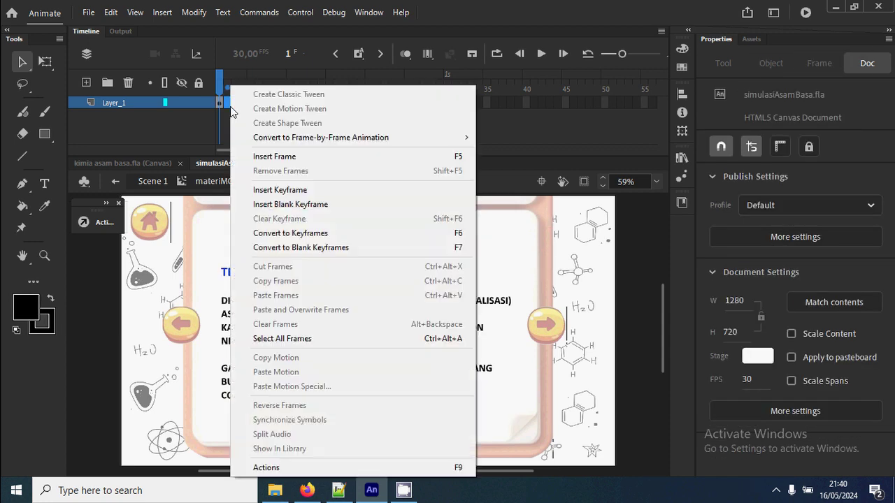
{"action": "left_click", "coordinate": [335, 205]}
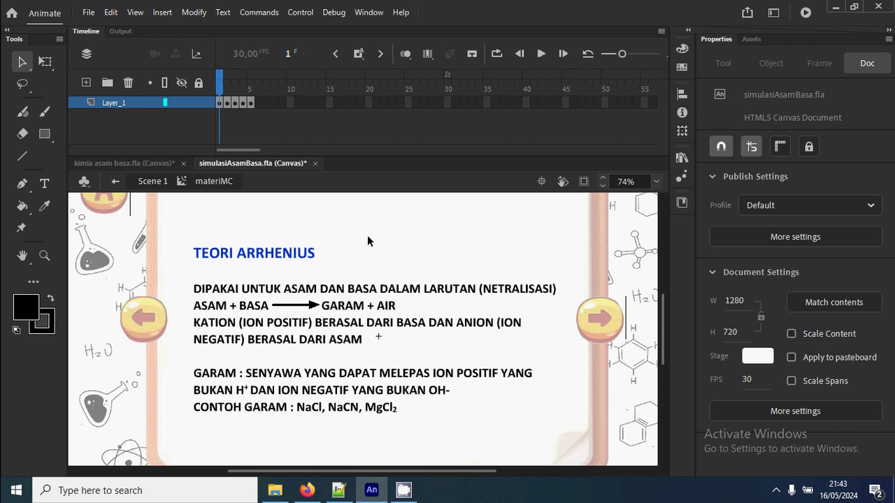
Review the material on frames 2 to 5 of the materiMC timeline one by one.
{"action": "left_click", "coordinate": [227, 103]}
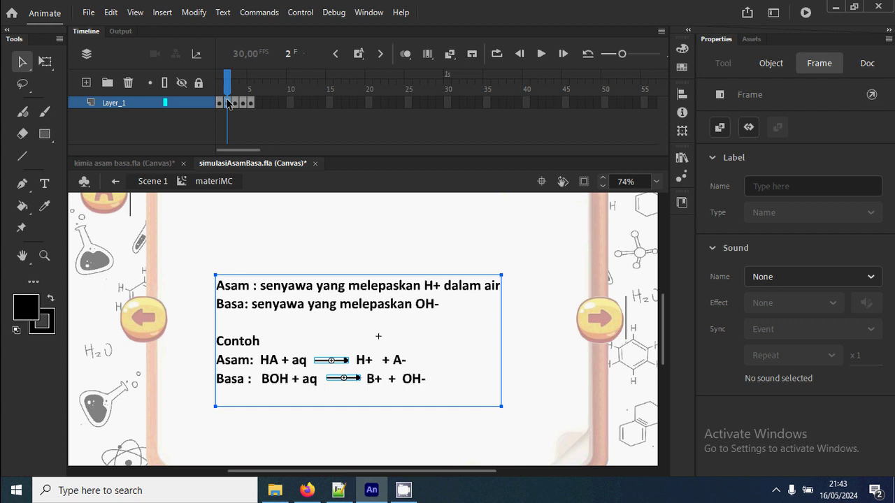
{"action": "left_click", "coordinate": [235, 103]}
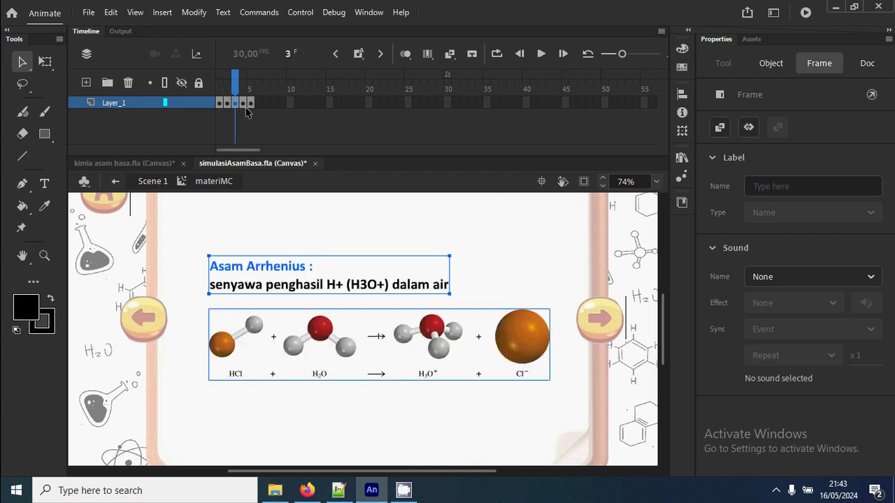
{"action": "left_click", "coordinate": [244, 103]}
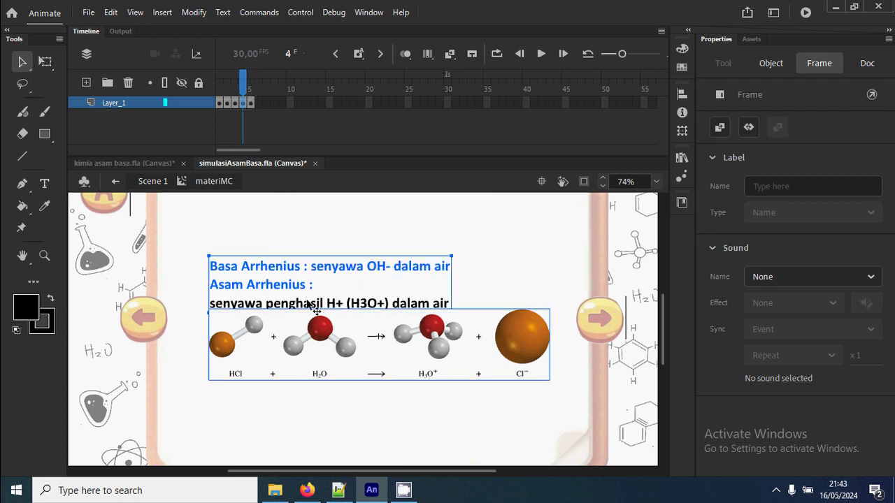
{"action": "left_click", "coordinate": [441, 410]}
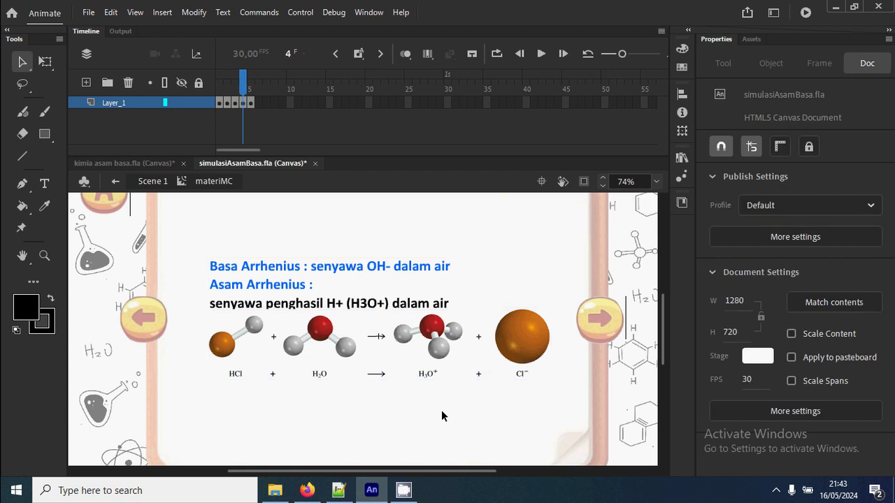
{"action": "left_click", "coordinate": [252, 97]}
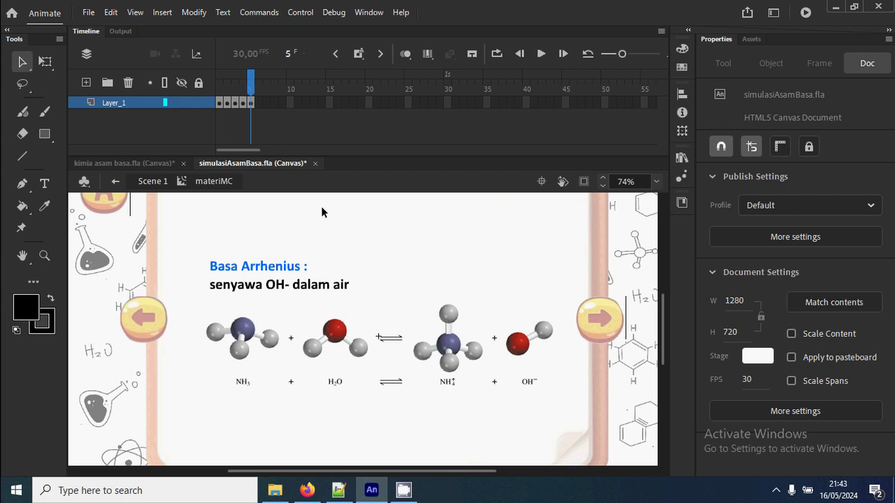
Return to Scene 1 and check the instance names of the materiMC clip and both arrow buttons on frame 20.
{"action": "left_click", "coordinate": [152, 181]}
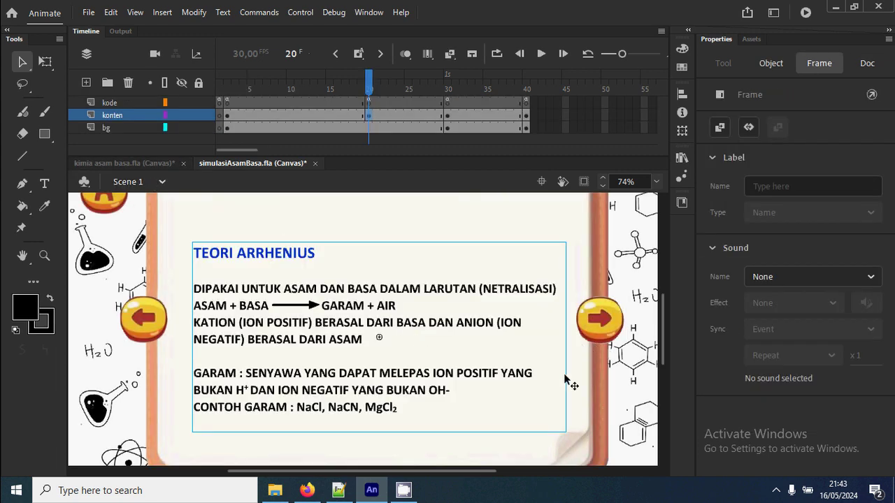
{"action": "left_click", "coordinate": [615, 337]}
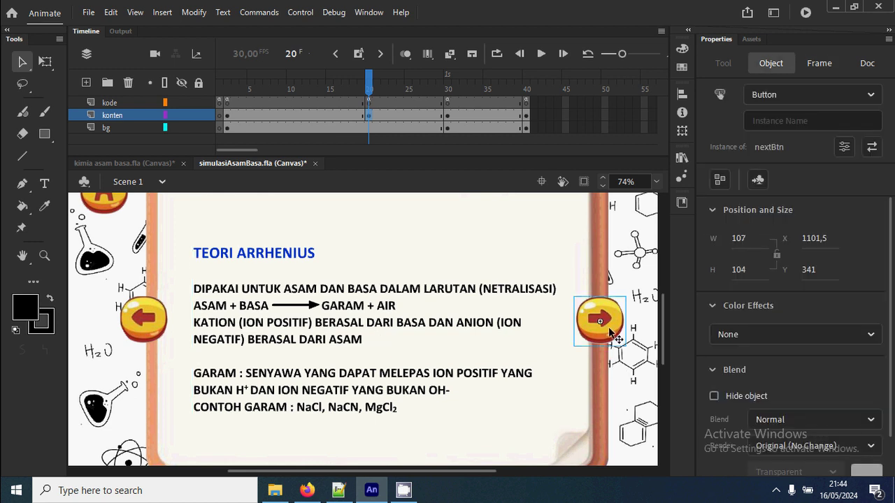
{"action": "left_click", "coordinate": [155, 330]}
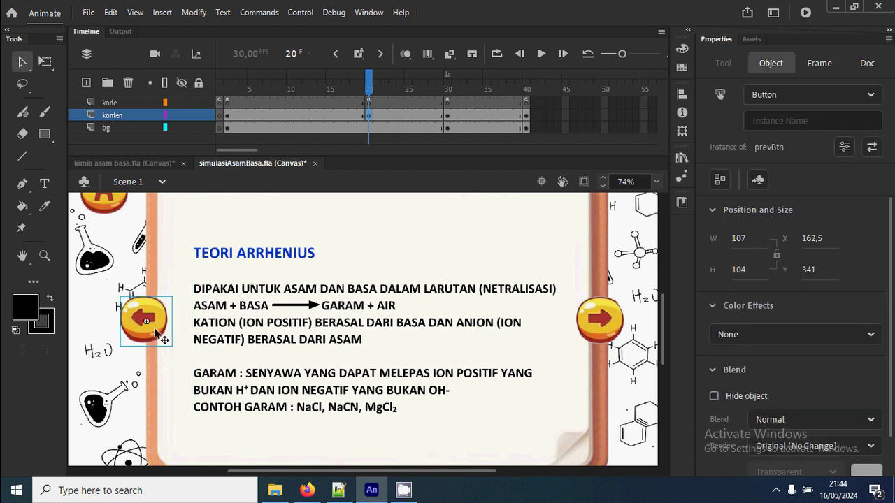
{"action": "left_click", "coordinate": [605, 326]}
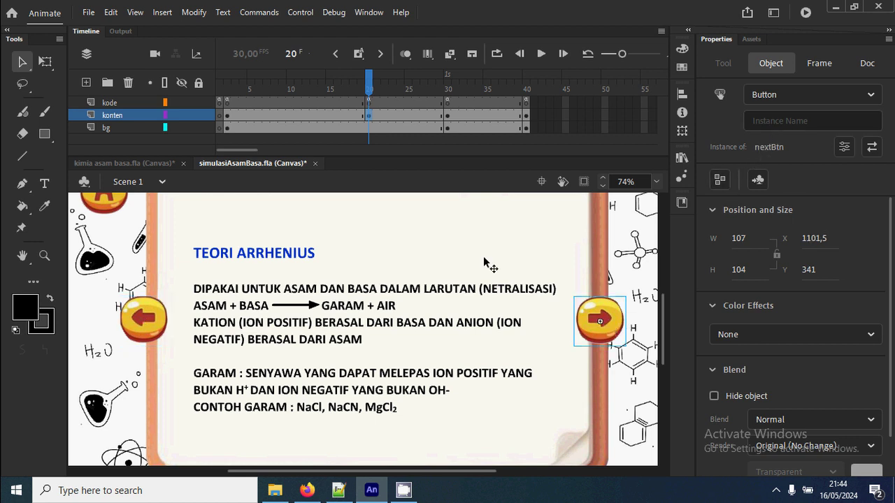
{"action": "left_click", "coordinate": [336, 322]}
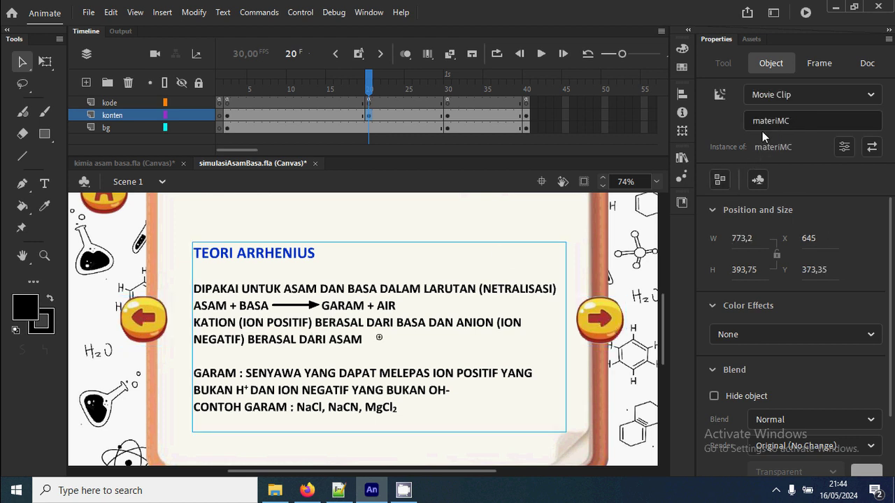
{"action": "left_click", "coordinate": [600, 340]}
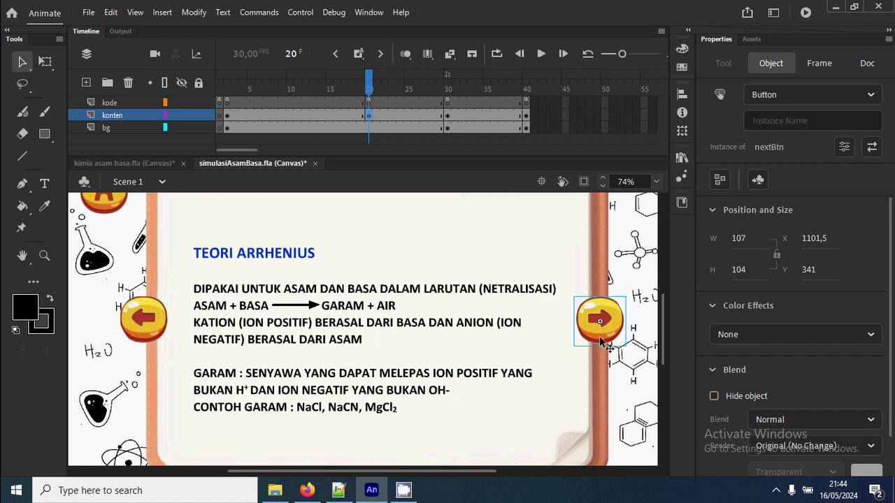
{"action": "left_click", "coordinate": [157, 335]}
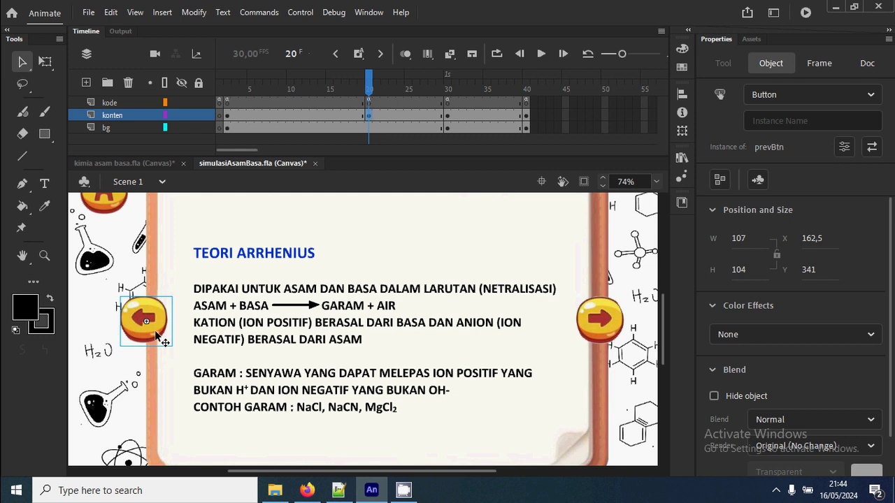
Give the left-pointing arrow button on frame 20 the instance name prevBtn.
{"action": "key", "text": "F9"}
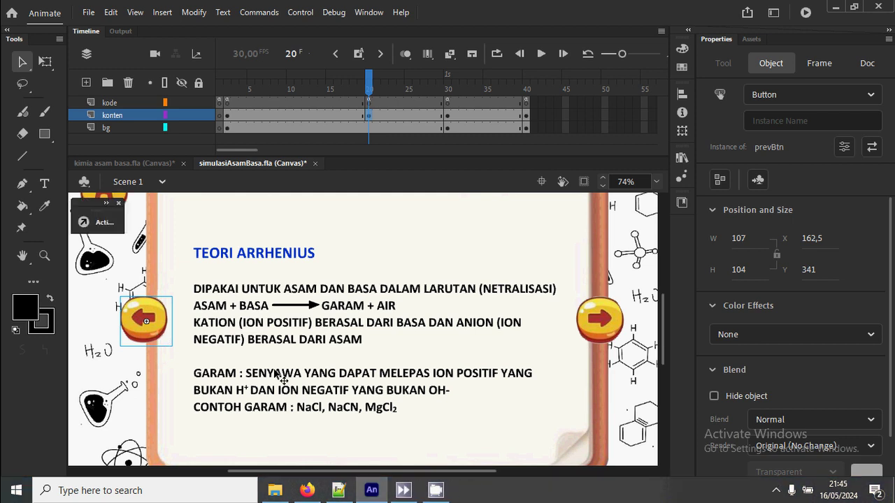
{"action": "left_click", "coordinate": [169, 372]}
{"action": "left_click", "coordinate": [155, 341]}
{"action": "left_click", "coordinate": [766, 120]}
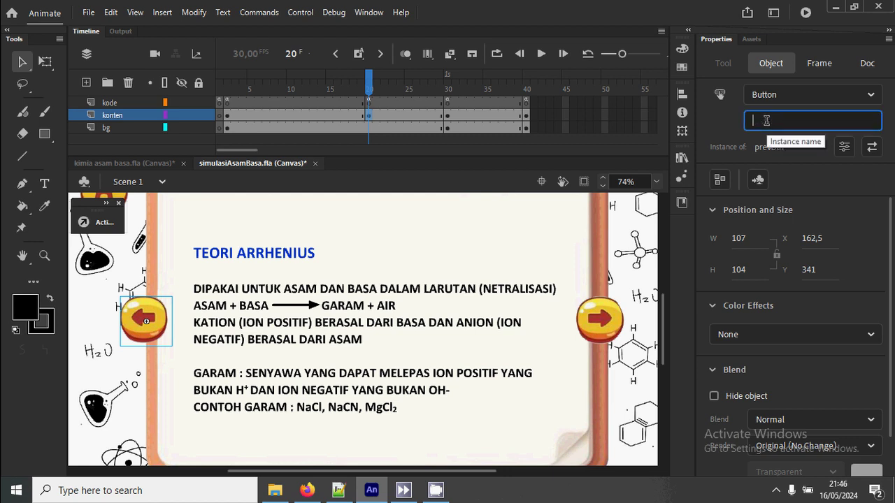
{"action": "type", "text": "prevBtn"}
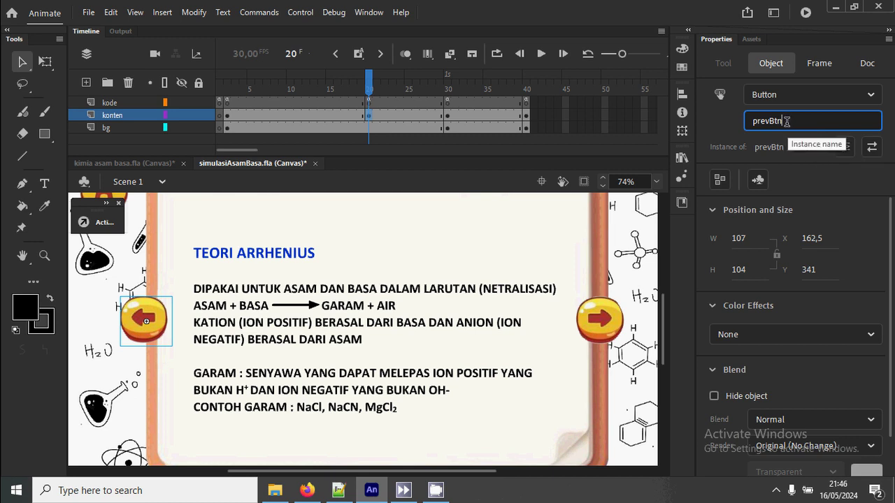
Give the right-pointing arrow button the instance name nextBtn and check the names of both arrow buttons.
{"action": "left_click", "coordinate": [602, 323]}
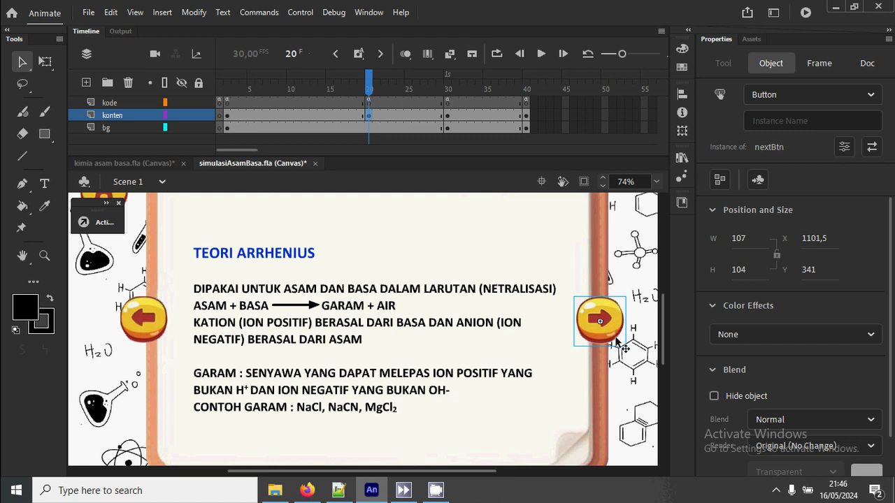
{"action": "left_click", "coordinate": [772, 121]}
{"action": "type", "text": "ne"}
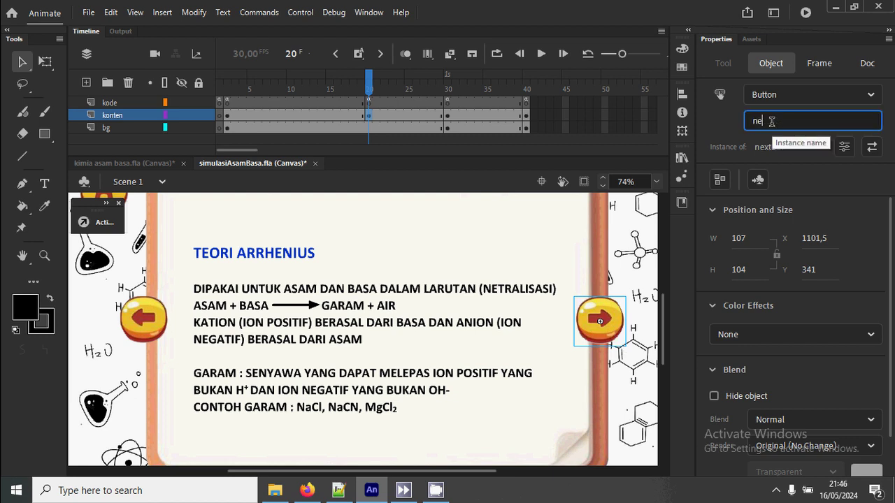
{"action": "type", "text": "xtBtn"}
{"action": "key", "text": "Return"}
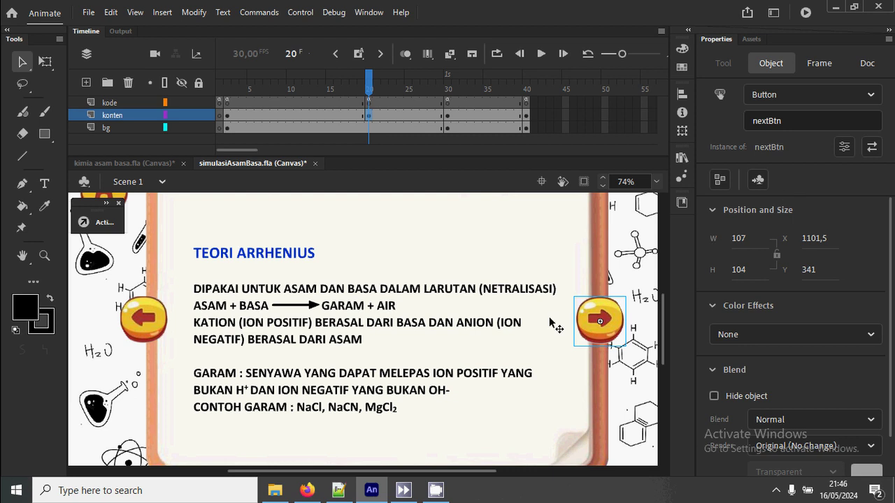
{"action": "left_click", "coordinate": [164, 320]}
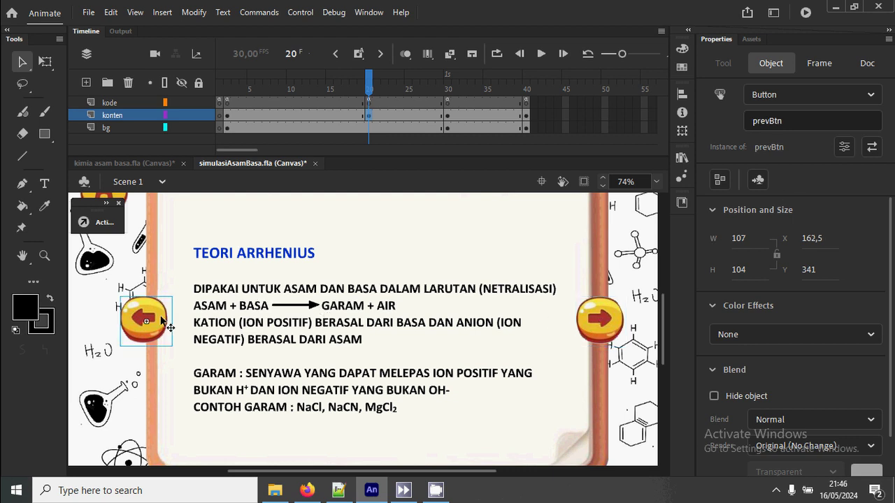
{"action": "left_click", "coordinate": [612, 320]}
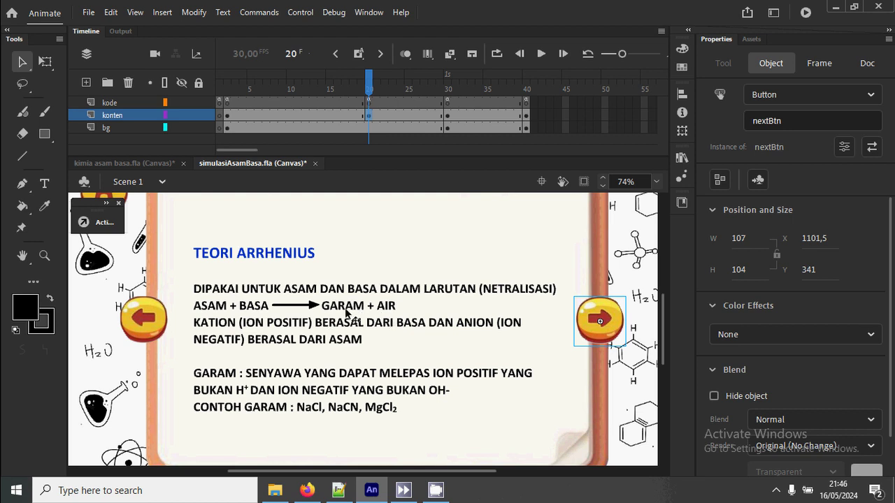
Open the script of frame 20 on the kode layer, enlarge the code text and add a new line after the homeBtn call.
{"action": "left_click", "coordinate": [370, 113]}
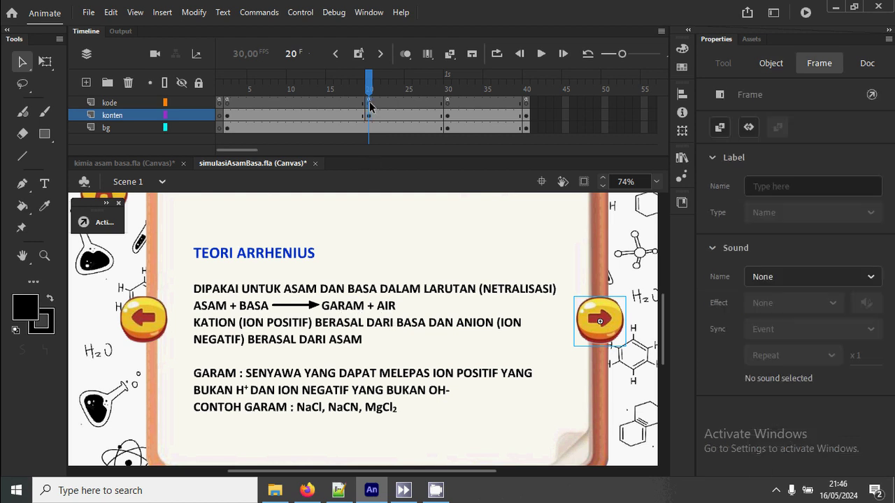
{"action": "left_click", "coordinate": [369, 102]}
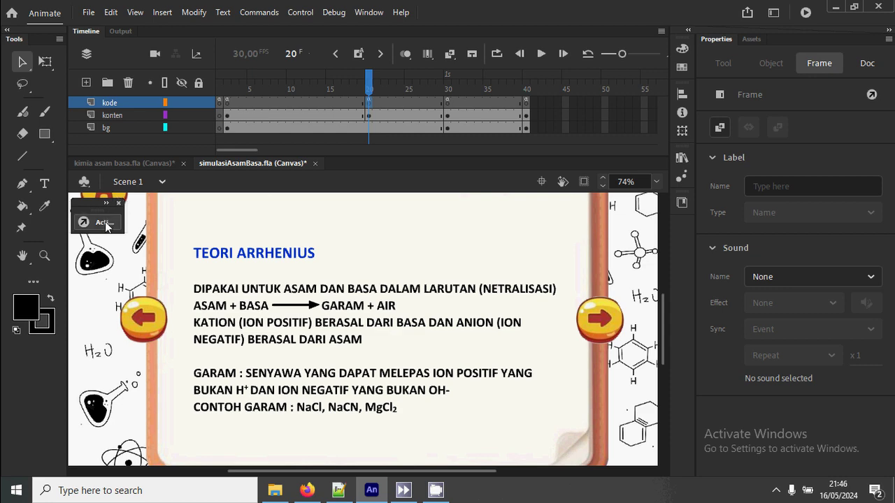
{"action": "left_click", "coordinate": [363, 14]}
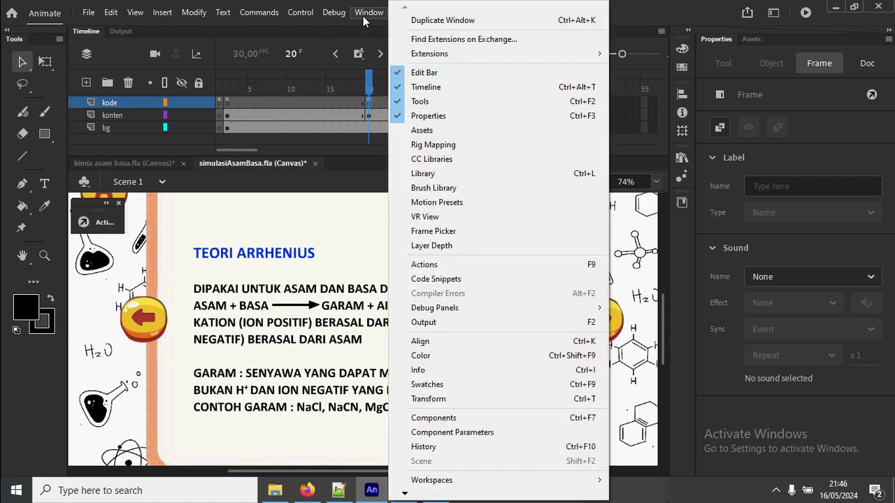
{"action": "left_click", "coordinate": [427, 263]}
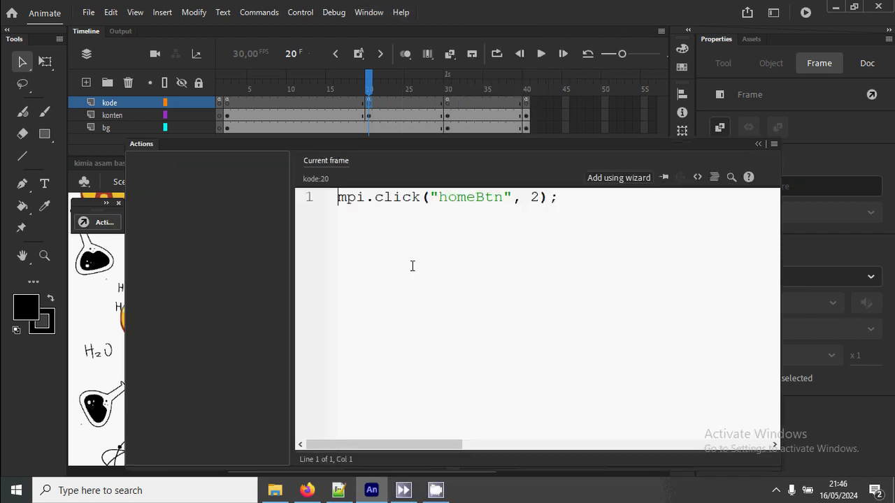
{"action": "key", "text": "ctrl+equal"}
{"action": "key", "text": "ctrl+equal"}
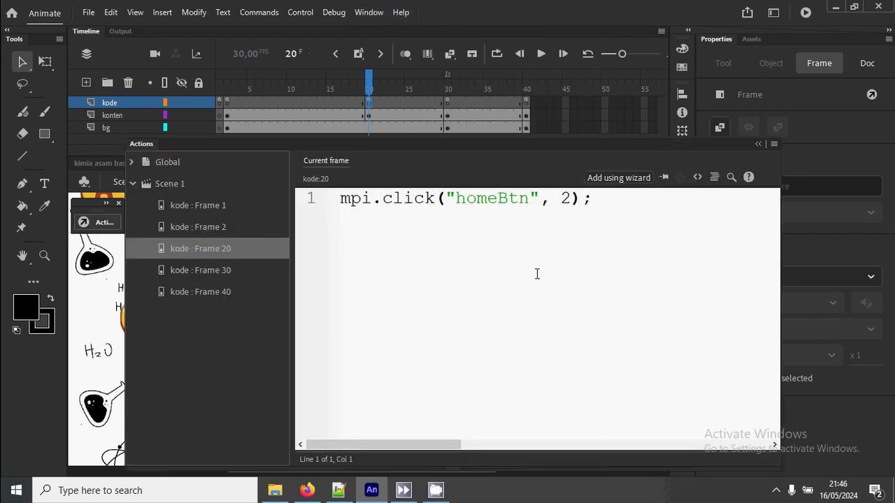
{"action": "left_click", "coordinate": [641, 203]}
{"action": "key", "text": "Return"}
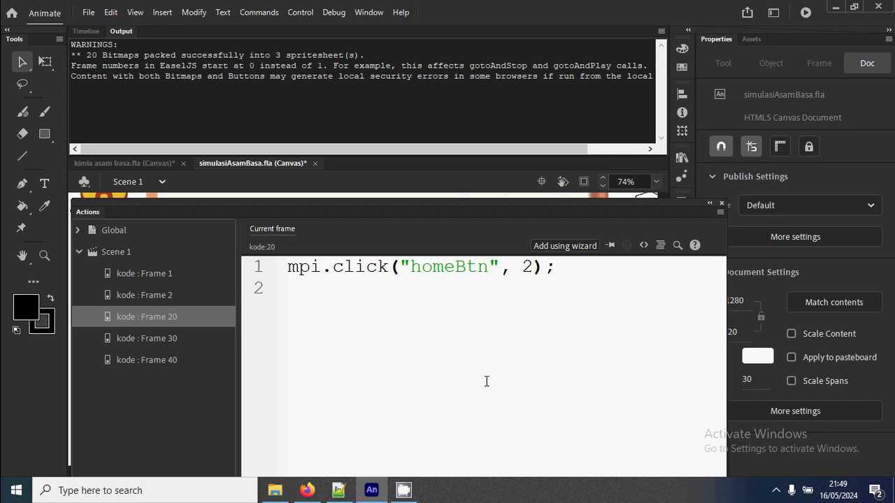
Test the movie in the browser, view the Materi page, then close the preview and return to Animate.
{"action": "key", "text": "ctrl+Return"}
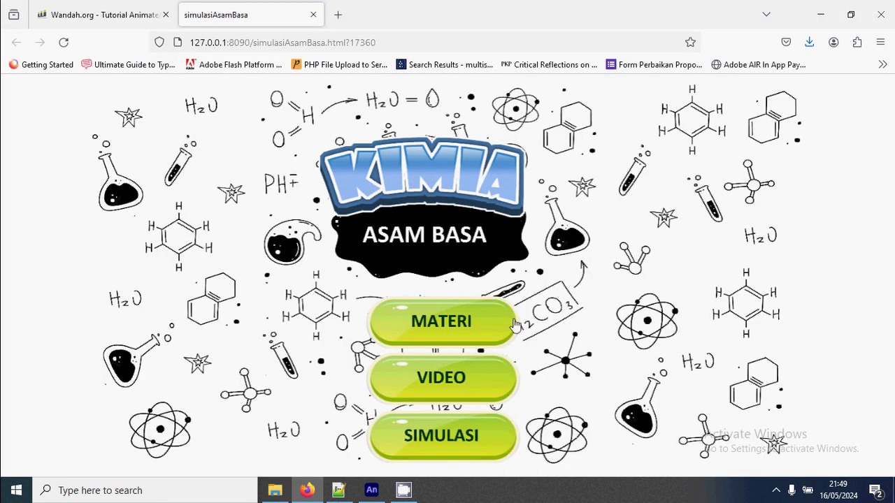
{"action": "left_click", "coordinate": [464, 330]}
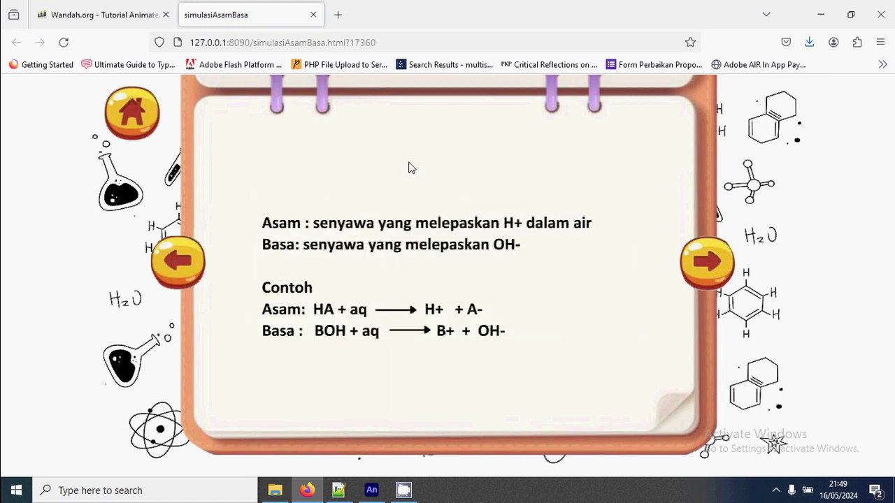
{"action": "left_click", "coordinate": [314, 14]}
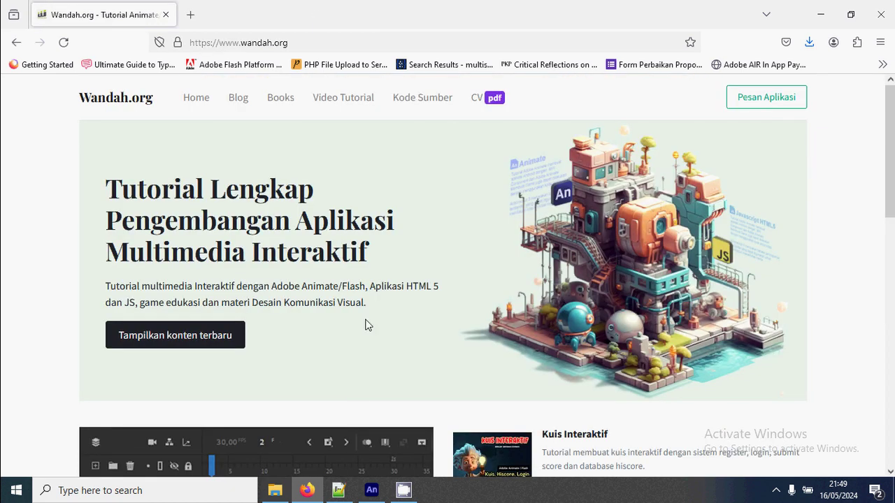
{"action": "left_click", "coordinate": [372, 492]}
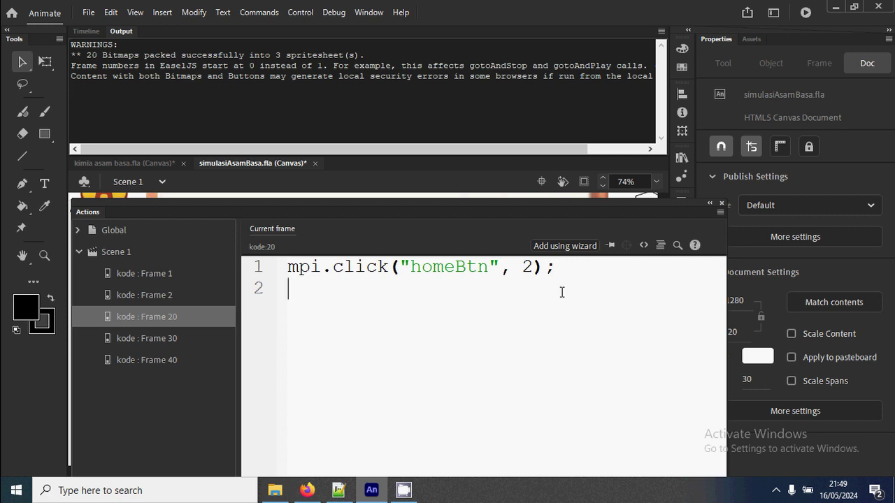
Add the line this.materiMC.stop(); below the homeBtn call in the frame 20 script.
{"action": "type", "text": "this."}
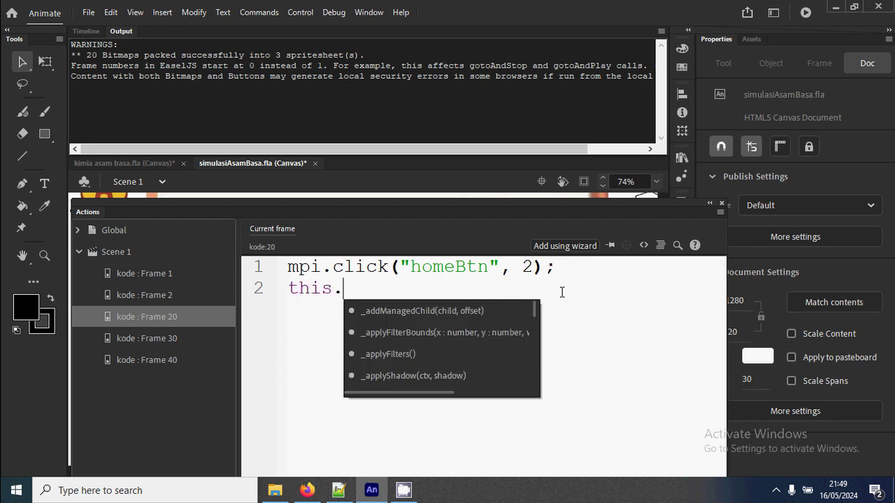
{"action": "type", "text": "materiMC"}
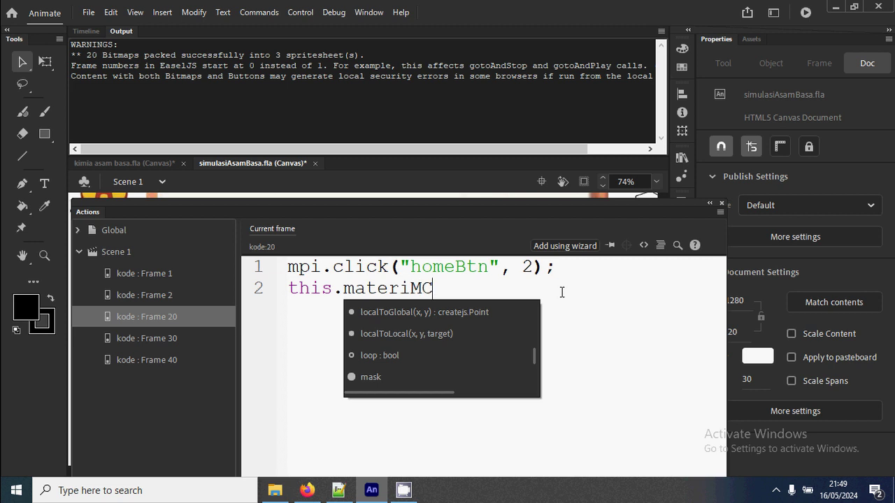
{"action": "type", "text": ".stop();"}
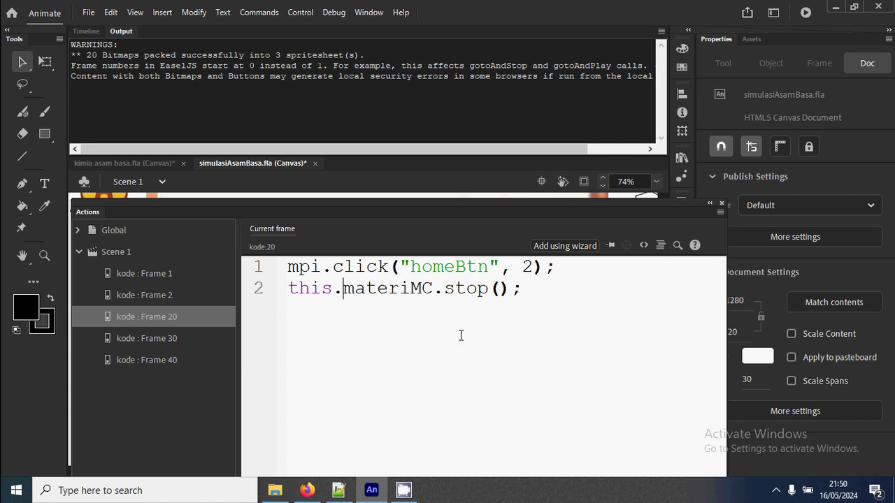
Test the movie again to check that the Materi page stays on Teori Arrhenius, then close the preview and return to Animate.
{"action": "key", "text": "ctrl+Return"}
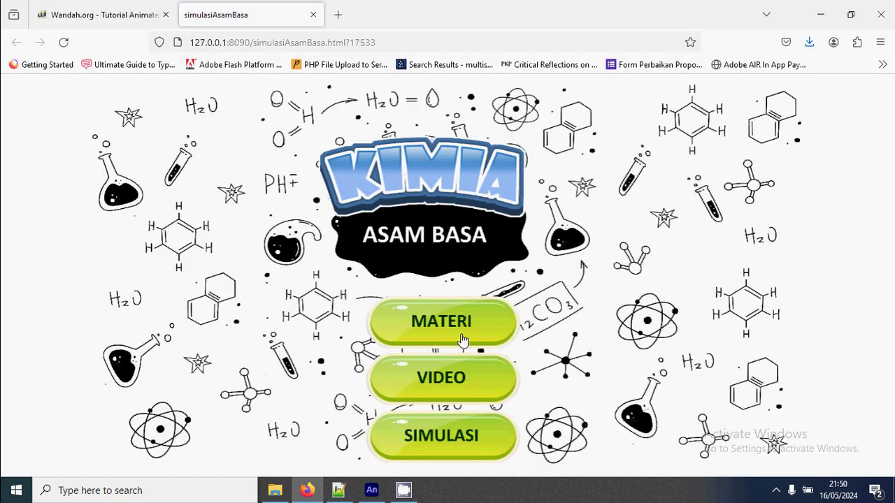
{"action": "left_click", "coordinate": [462, 338]}
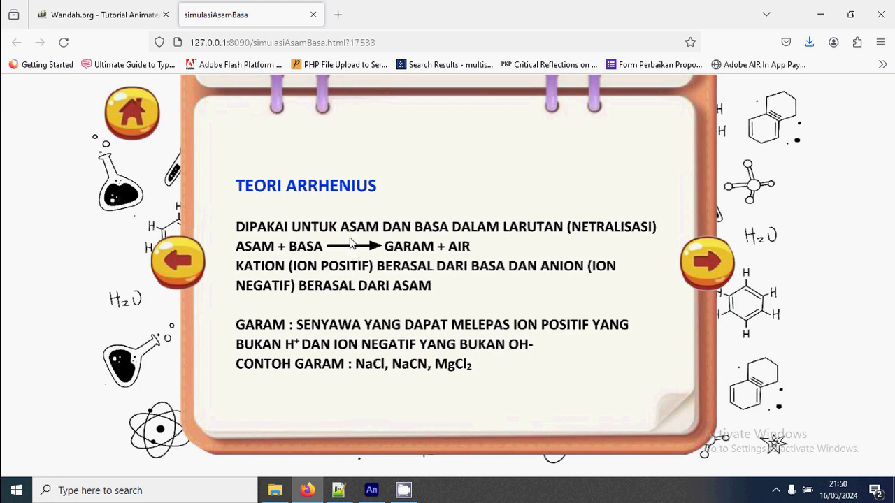
{"action": "left_click", "coordinate": [314, 16]}
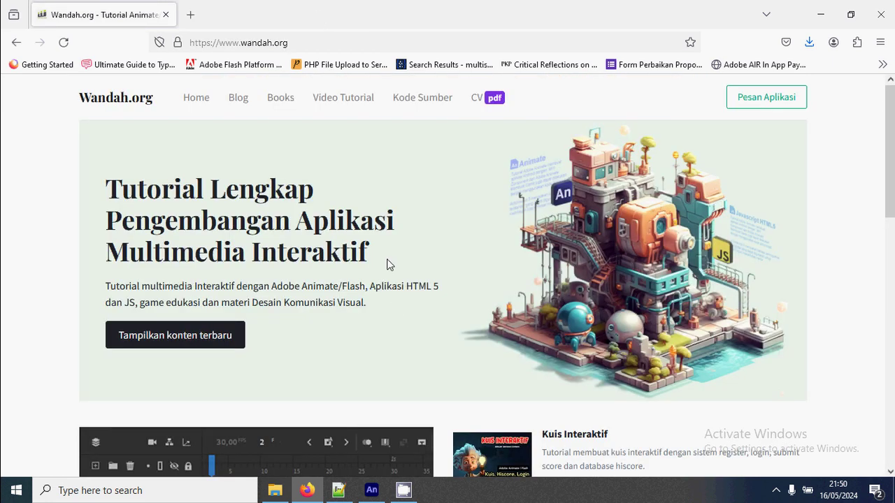
{"action": "left_click", "coordinate": [381, 495]}
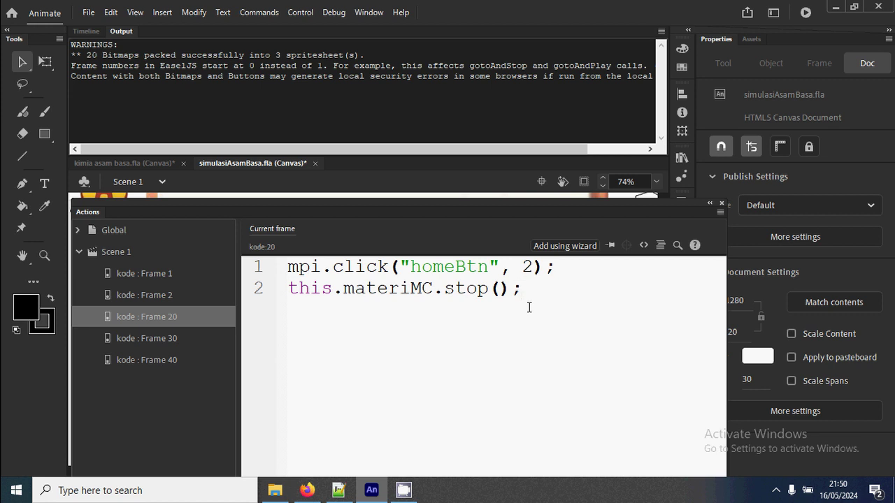
Leave a blank line below the stop call in the frame 20 script and add mpi.click("prevBtn", geserMateri, -1);.
{"action": "key", "text": "Return"}
{"action": "key", "text": "Return"}
{"action": "key", "text": "ctrl+F9"}
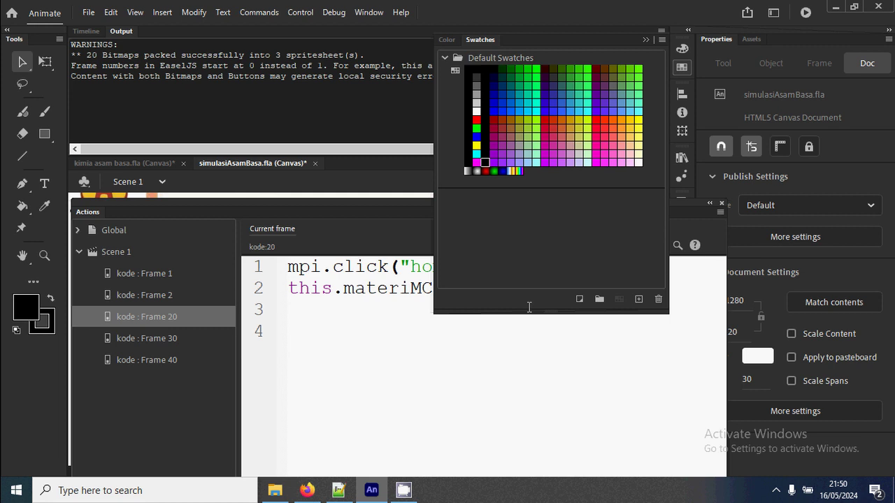
{"action": "left_click", "coordinate": [492, 407]}
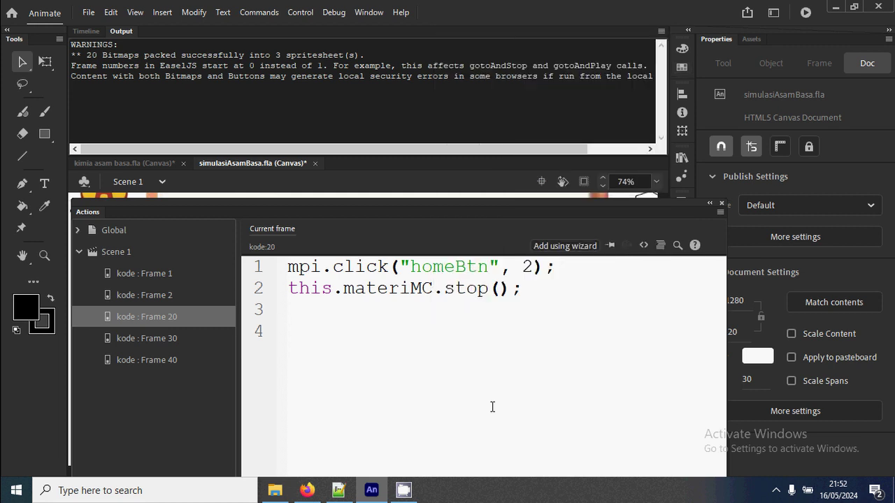
{"action": "type", "text": "mpi.click("}
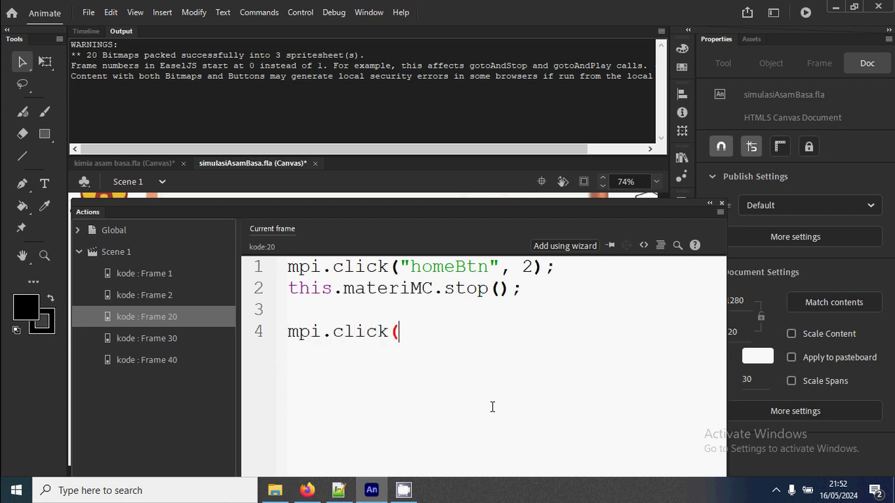
{"action": "type", "text": "\"prevBtn)"}
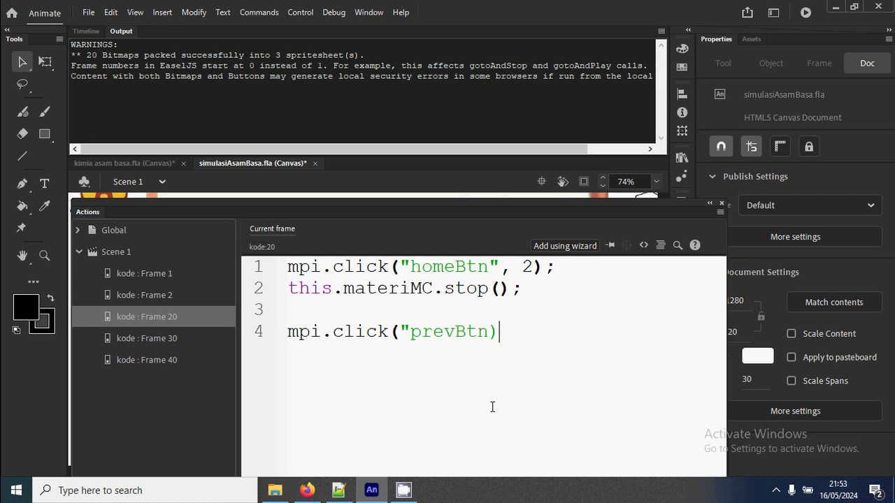
{"action": "key", "text": "BackSpace"}
{"action": "type", "text": "\", geser"}
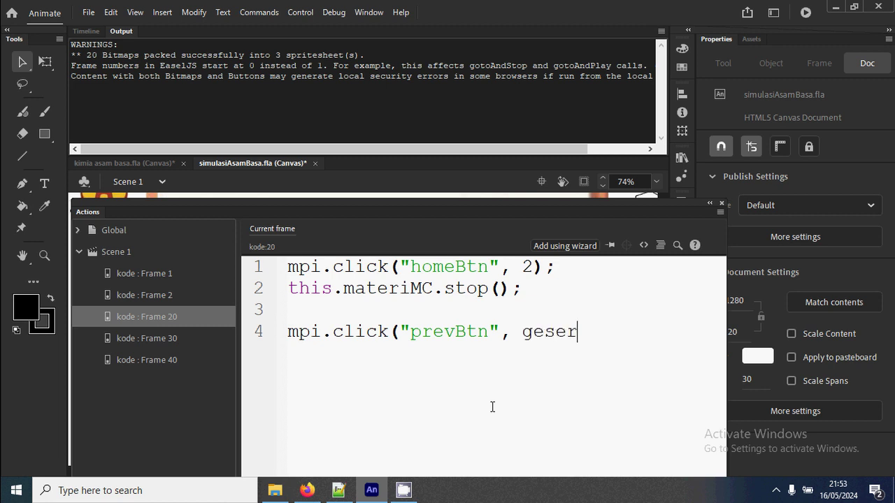
{"action": "type", "text": "Materi"}
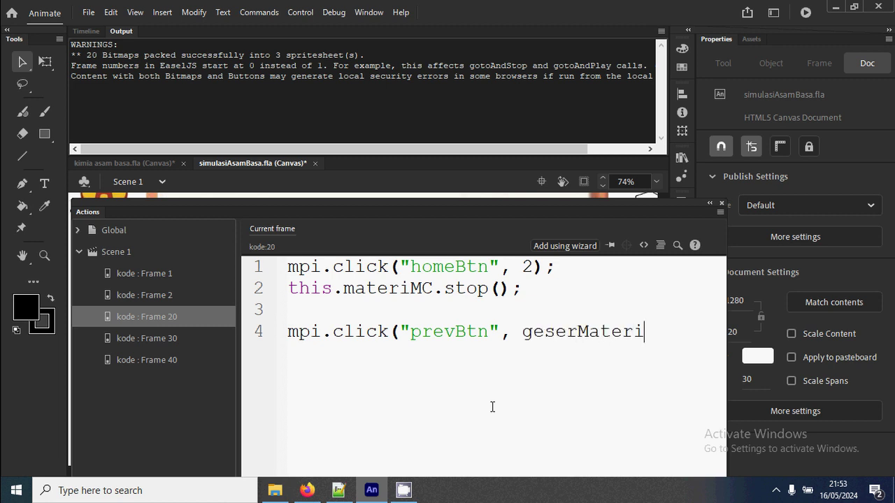
{"action": "type", "text": ", -1);"}
Add the line mpi.click("nextBtn", geserMateri, 1); directly below the prevBtn call.
{"action": "key", "text": "Return"}
{"action": "type", "text": "mpi.cluc"}
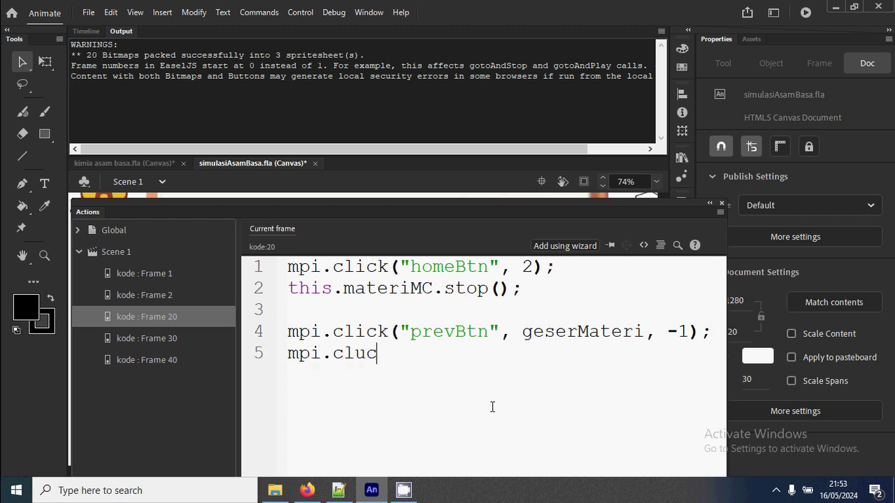
{"action": "key", "text": "BackSpace"}
{"action": "key", "text": "BackSpace"}
{"action": "type", "text": "ick(\"nextBtn\""}
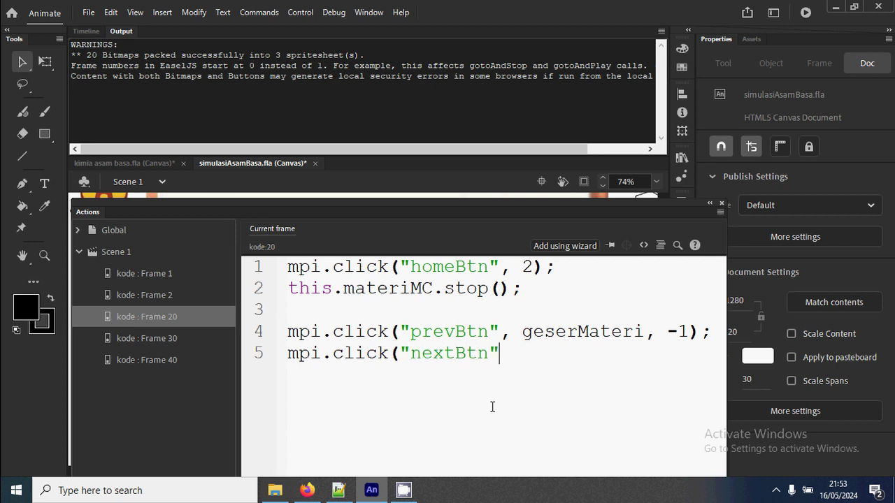
{"action": "type", "text": ", geserM"}
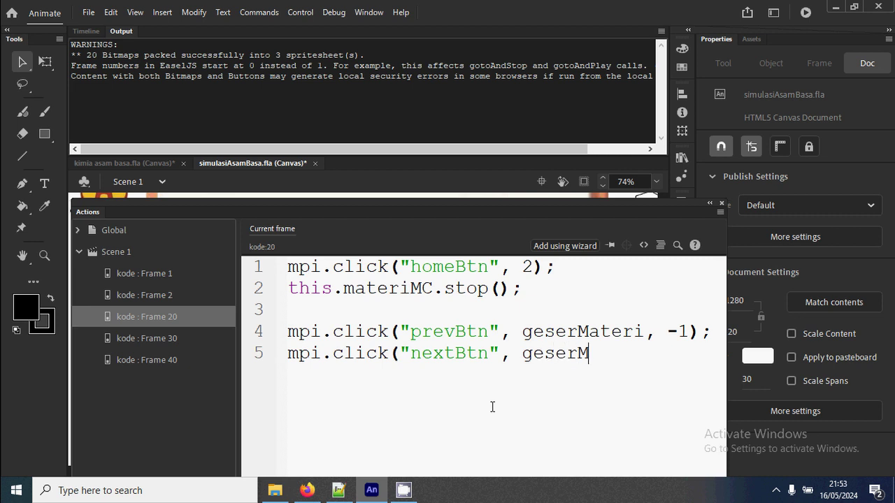
{"action": "type", "text": "ateri, 1);"}
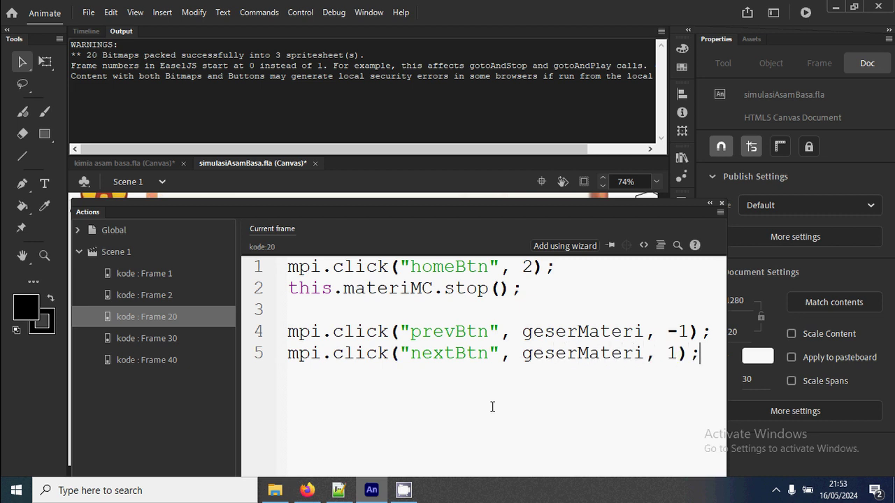
{"action": "key", "text": "Return"}
Move the Actions window higher for more room and declare function geserMateri(num) with an empty body below the nextBtn call.
{"action": "double_click", "coordinate": [606, 332]}
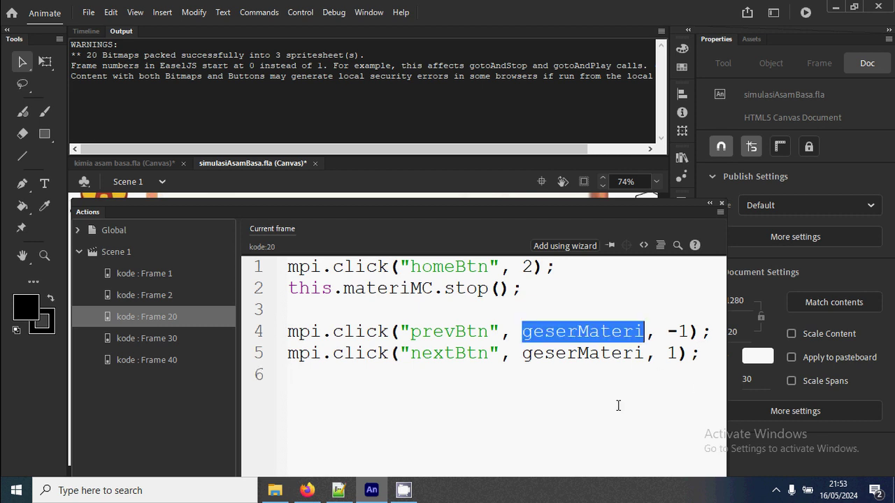
{"action": "left_click", "coordinate": [376, 381]}
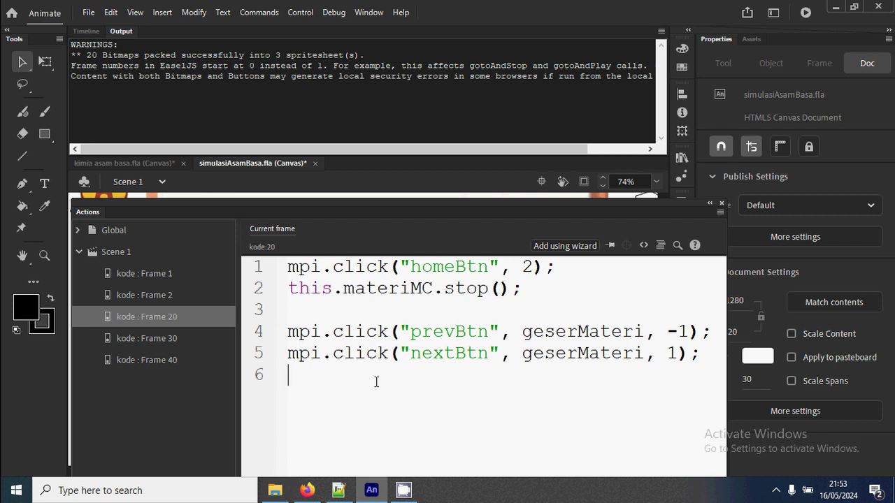
{"action": "type", "text": "function"}
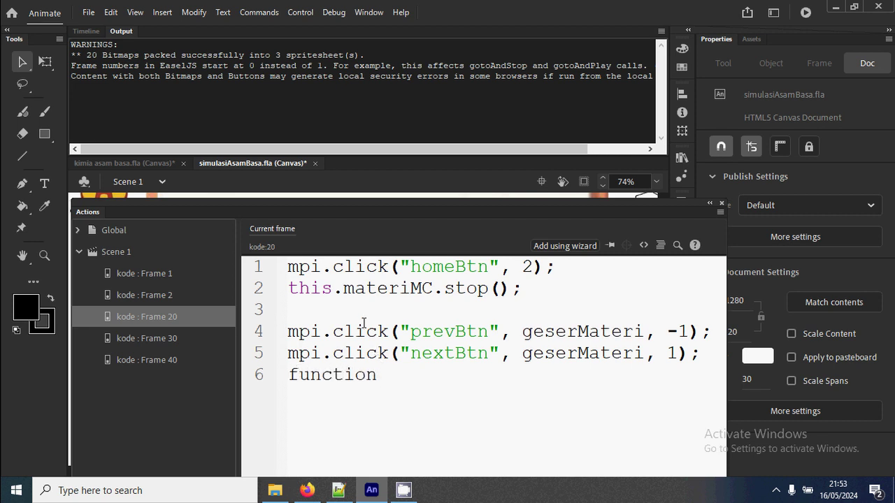
{"action": "left_click_drag", "start_coordinate": [377, 204], "coordinate": [375, 108]}
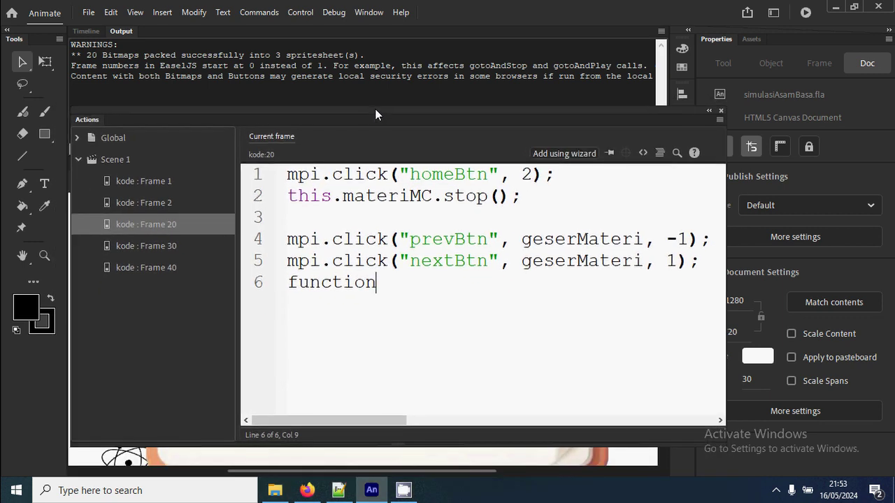
{"action": "type", "text": "geser"}
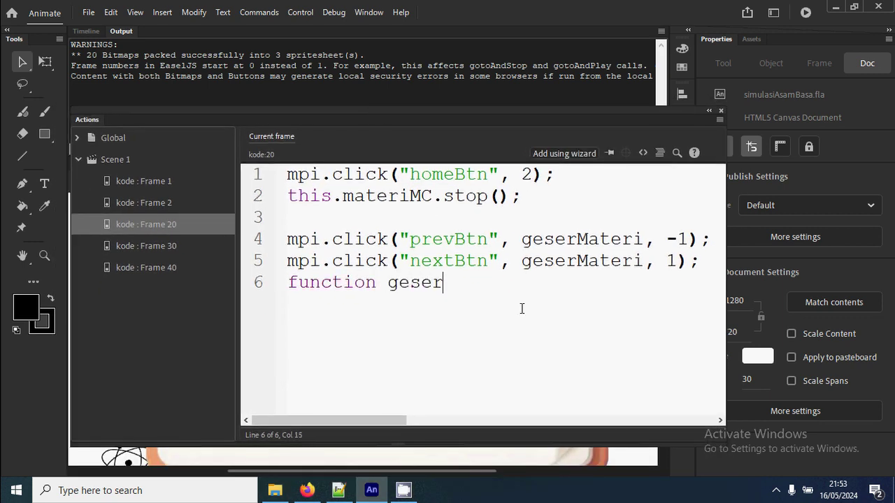
{"action": "type", "text": "Materi("}
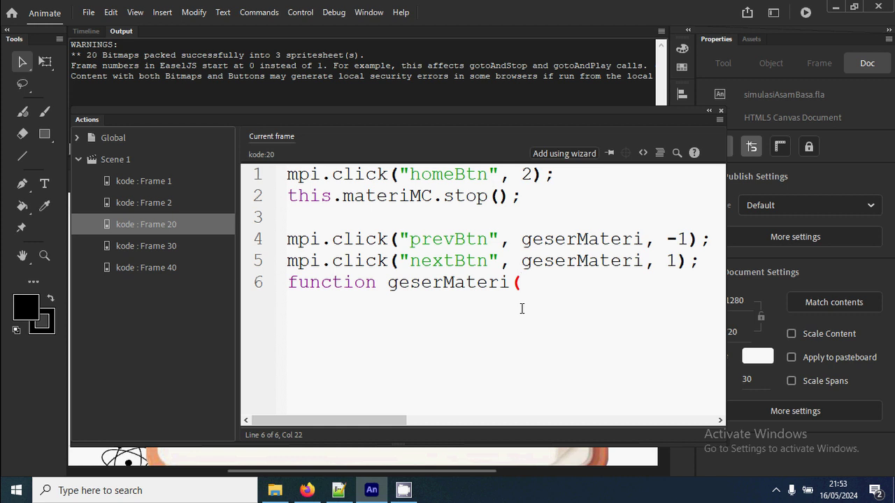
{"action": "type", "text": "num){"}
{"action": "key", "text": "Return"}
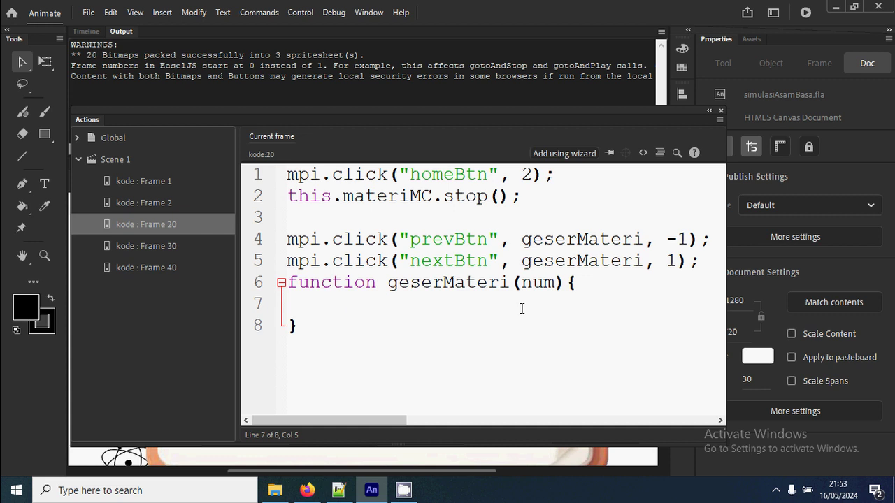
Fill the geserMateri body with mpi.geser("materiMC", num); and insert a blank line above the function.
{"action": "type", "text": "mpi.geser(\""}
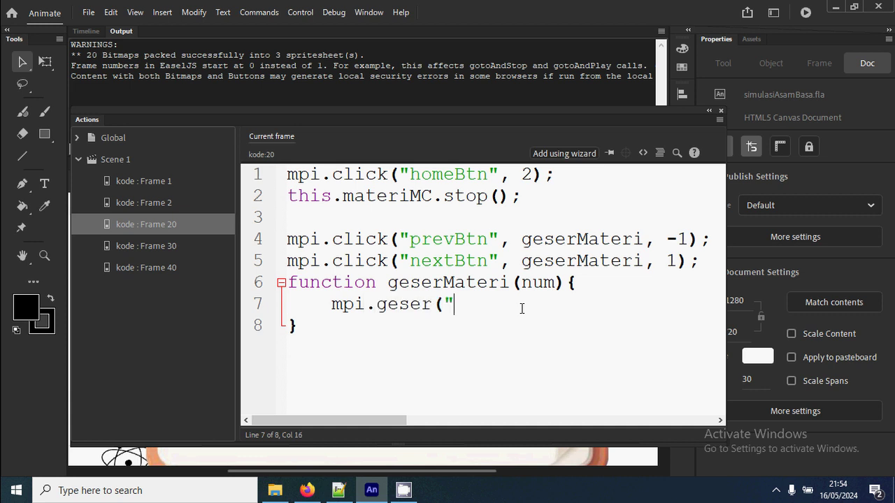
{"action": "type", "text": "materiMC\", num);"}
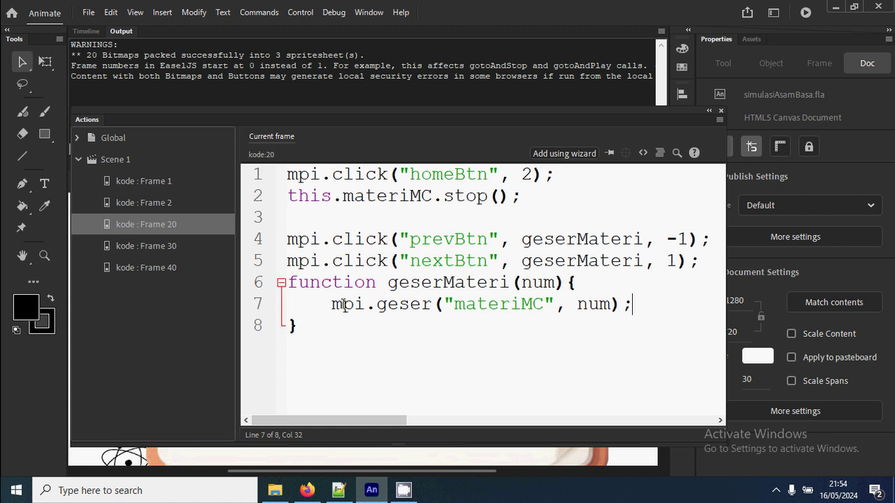
{"action": "left_click", "coordinate": [288, 283]}
{"action": "key", "text": "Return"}
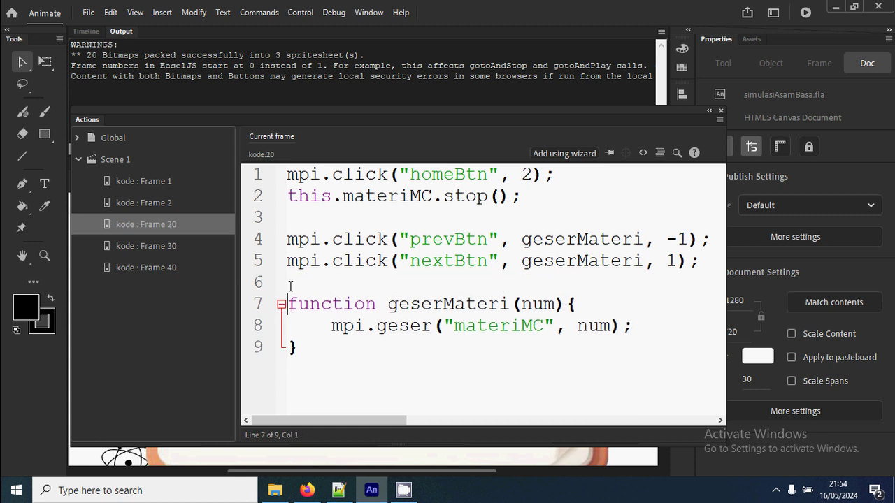
Review how the prevBtn call hands its value to the num parameter of geserMateri and on to the materiMC call.
{"action": "double_click", "coordinate": [369, 240]}
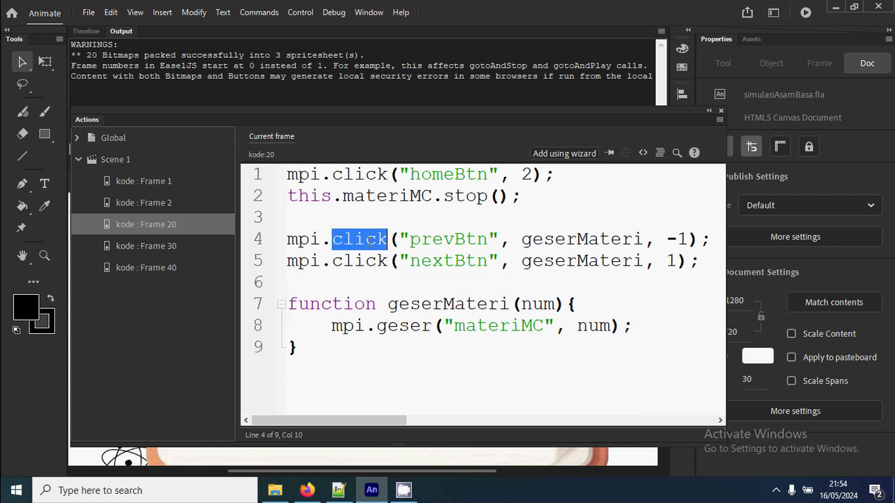
{"action": "triple_click", "coordinate": [425, 240]}
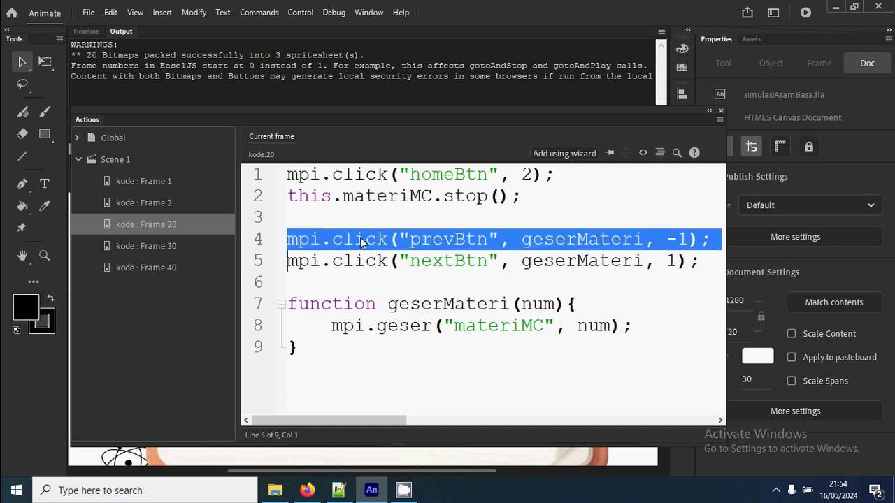
{"action": "double_click", "coordinate": [346, 239]}
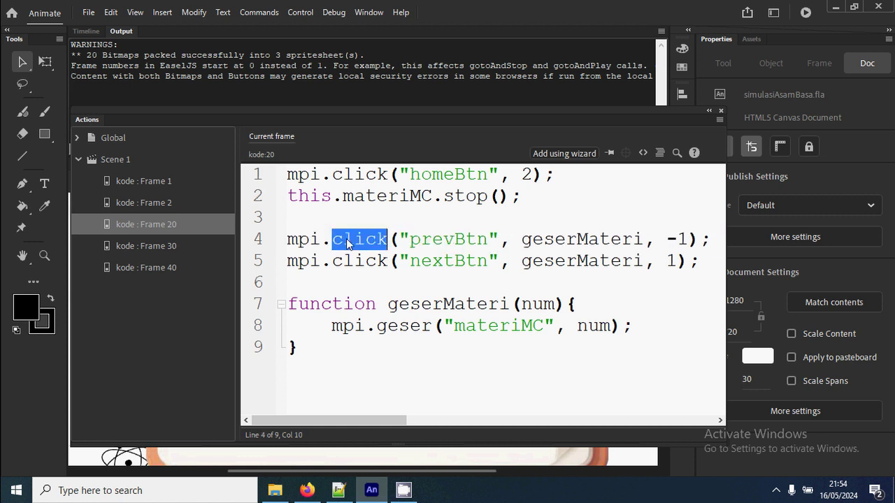
{"action": "double_click", "coordinate": [572, 239]}
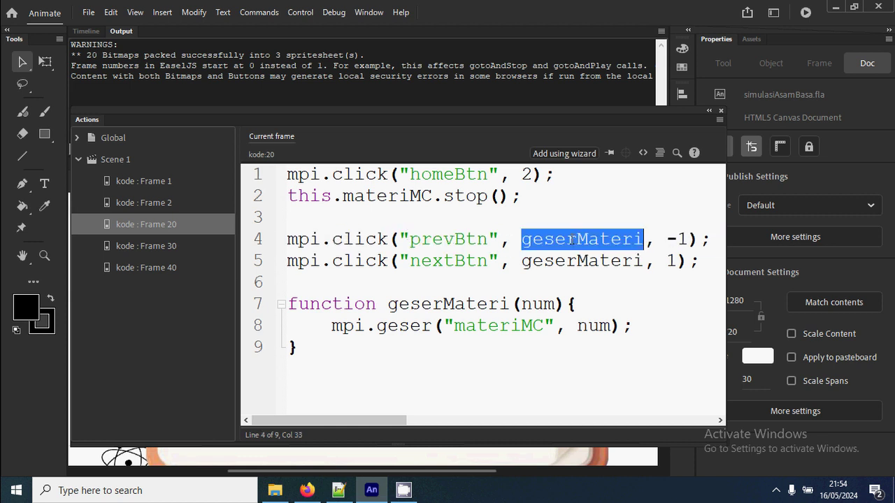
{"action": "left_click", "coordinate": [678, 239]}
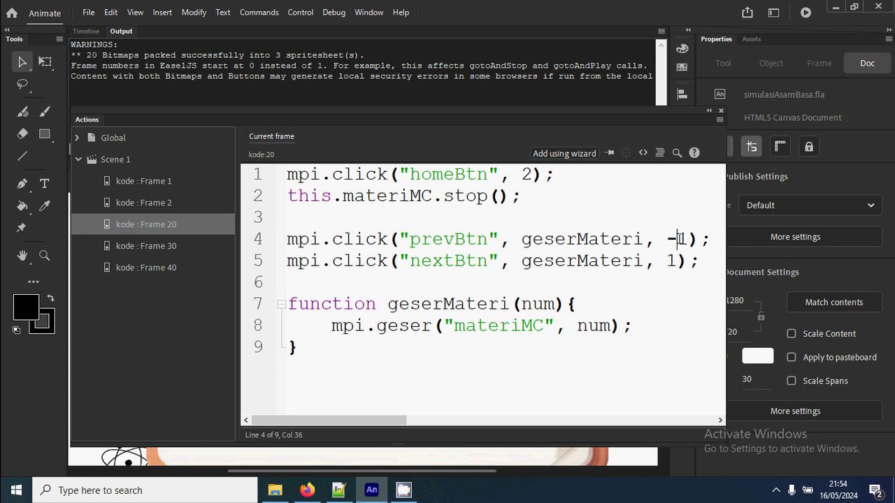
{"action": "left_click", "coordinate": [533, 305]}
{"action": "double_click", "coordinate": [535, 306]}
{"action": "left_click_drag", "start_coordinate": [687, 239], "coordinate": [664, 239]}
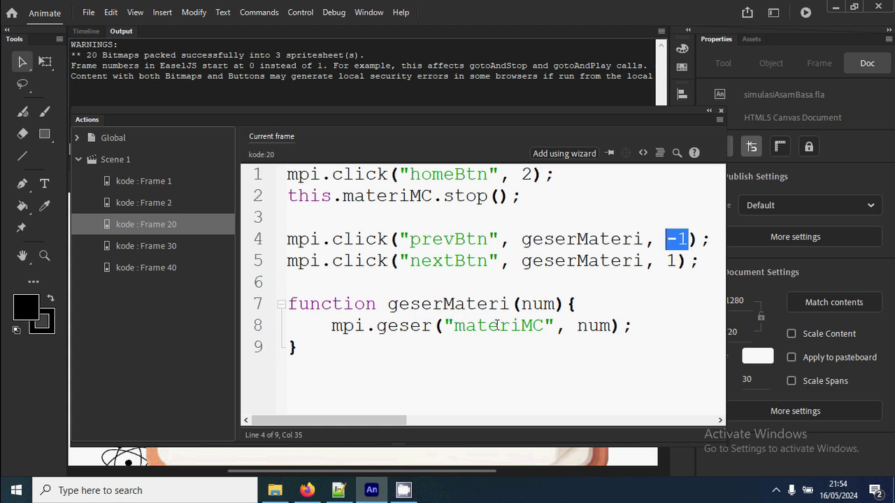
{"action": "left_click", "coordinate": [493, 326]}
{"action": "double_click", "coordinate": [498, 326]}
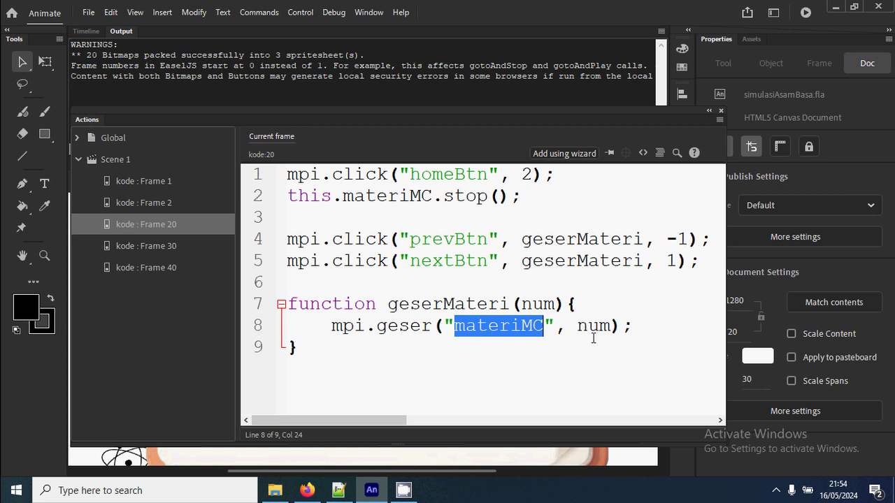
{"action": "left_click", "coordinate": [598, 327]}
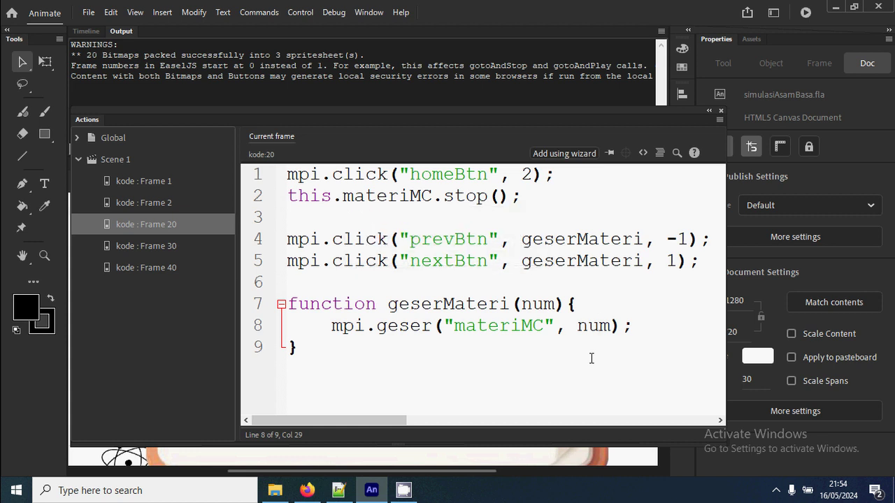
Test the movie in the browser, open the Materi page and page forward through all theory pages with the next arrow.
{"action": "key", "text": "ctrl+Return"}
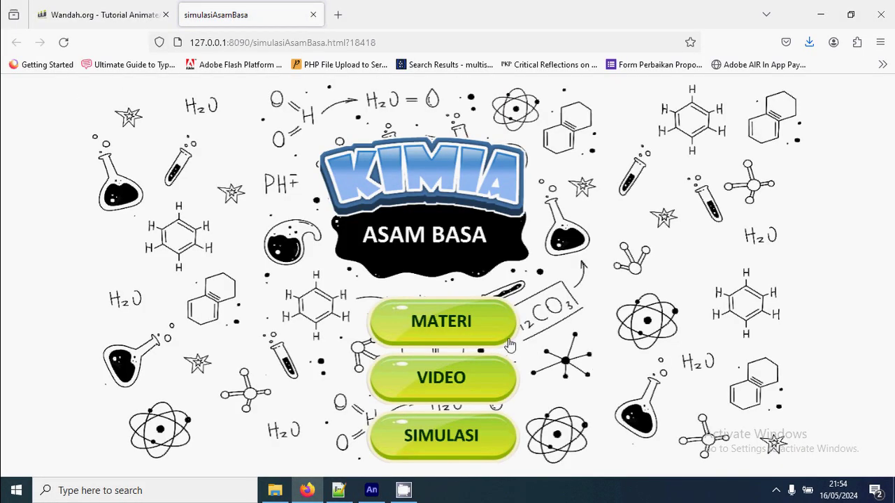
{"action": "left_click", "coordinate": [487, 334]}
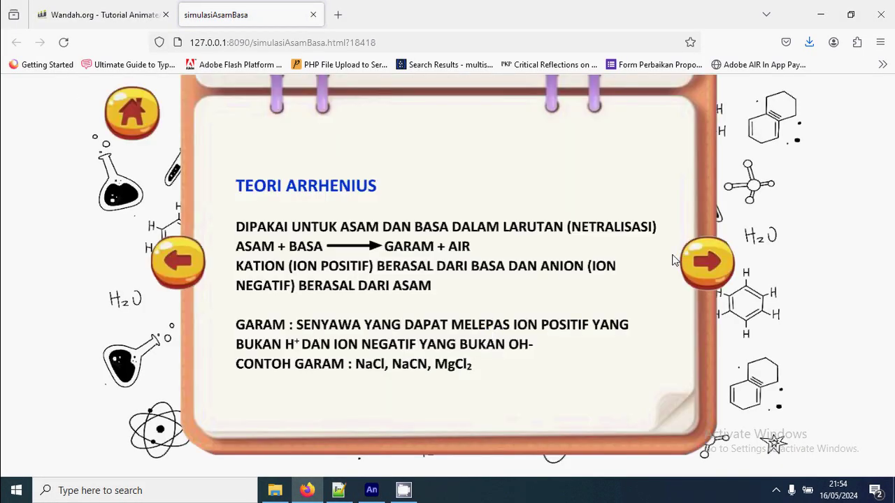
{"action": "left_click", "coordinate": [706, 275]}
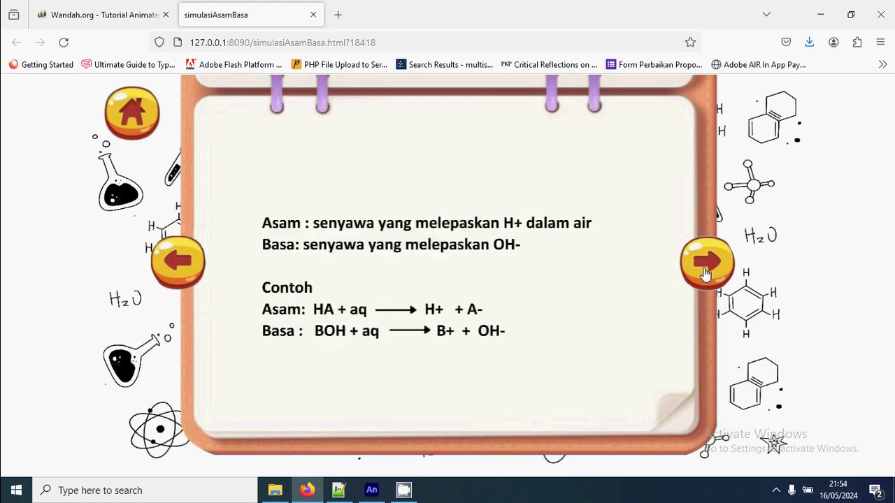
{"action": "left_click", "coordinate": [706, 274]}
{"action": "left_click", "coordinate": [706, 274]}
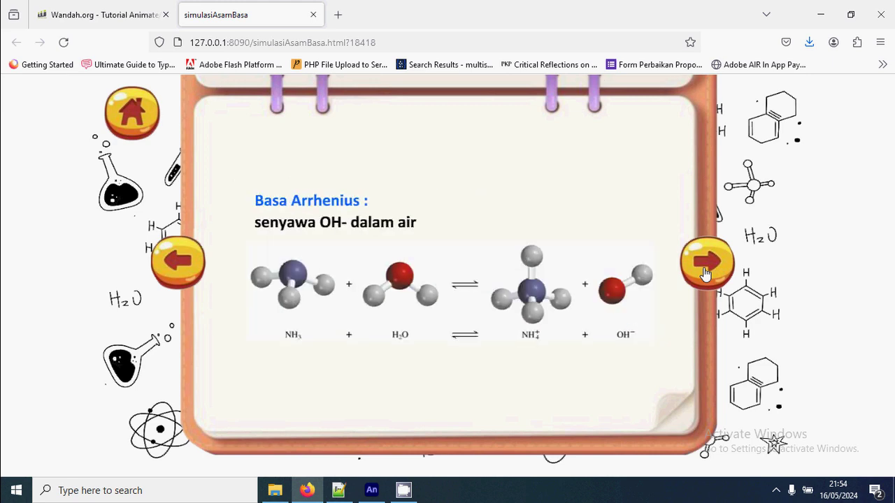
{"action": "left_click", "coordinate": [706, 275]}
{"action": "left_click", "coordinate": [706, 275]}
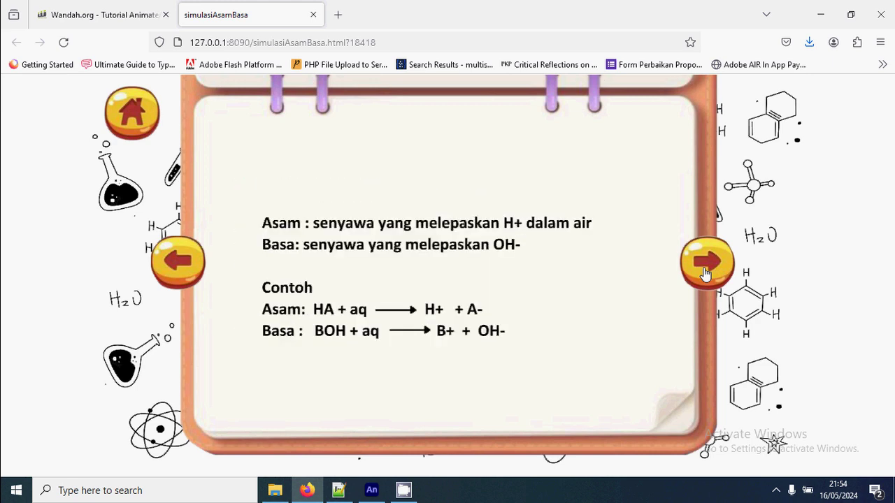
{"action": "left_click", "coordinate": [705, 275]}
{"action": "left_click", "coordinate": [706, 274]}
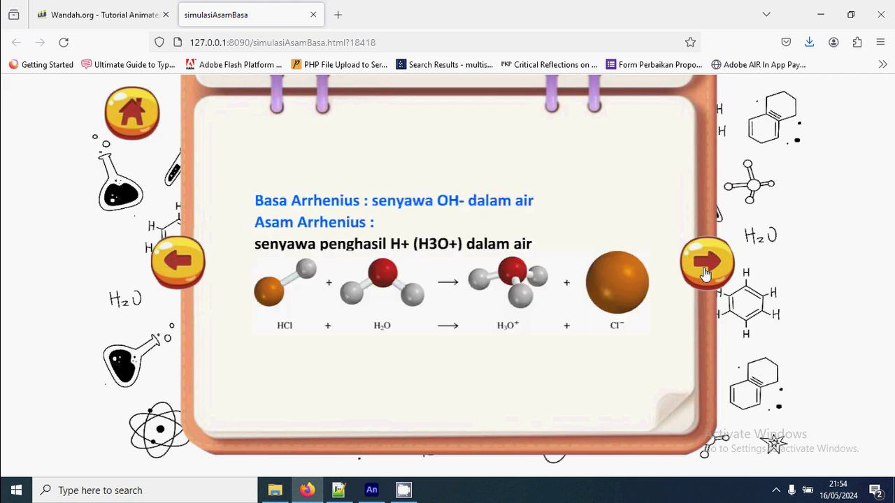
{"action": "left_click", "coordinate": [705, 274]}
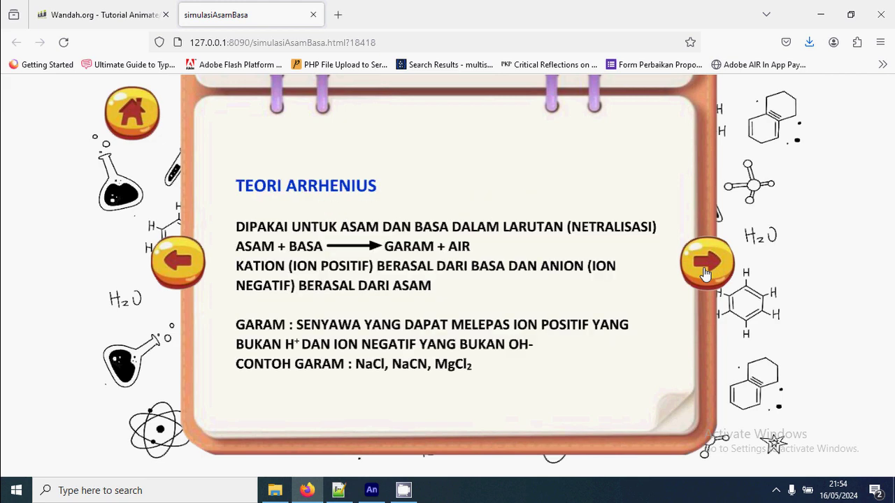
Test paging through the Materi theory pages forward and backward with both arrows.
{"action": "left_click", "coordinate": [706, 275]}
{"action": "left_click", "coordinate": [706, 274]}
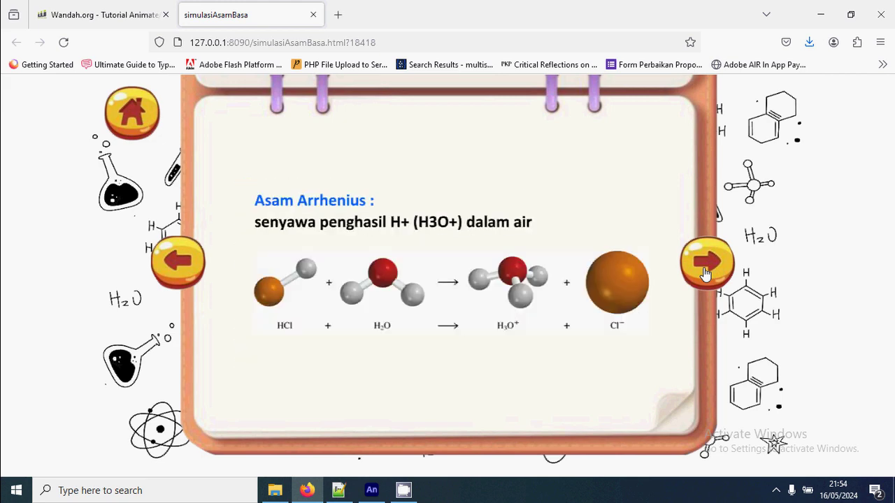
{"action": "left_click", "coordinate": [177, 262]}
{"action": "left_click", "coordinate": [178, 262]}
{"action": "left_click", "coordinate": [178, 261]}
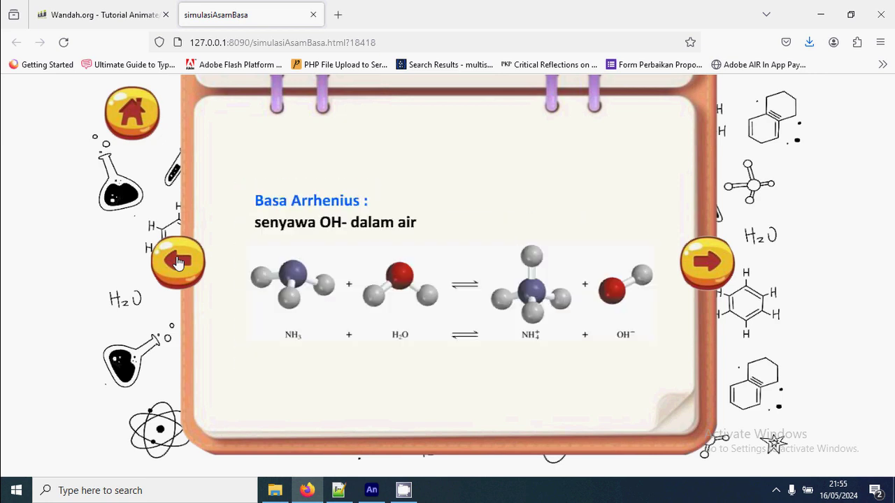
{"action": "left_click", "coordinate": [177, 261]}
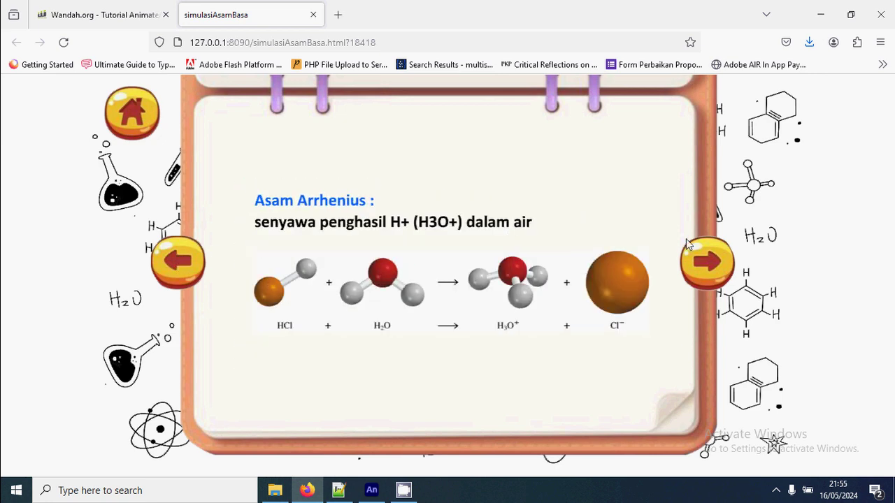
{"action": "left_click", "coordinate": [708, 262]}
{"action": "left_click", "coordinate": [707, 262]}
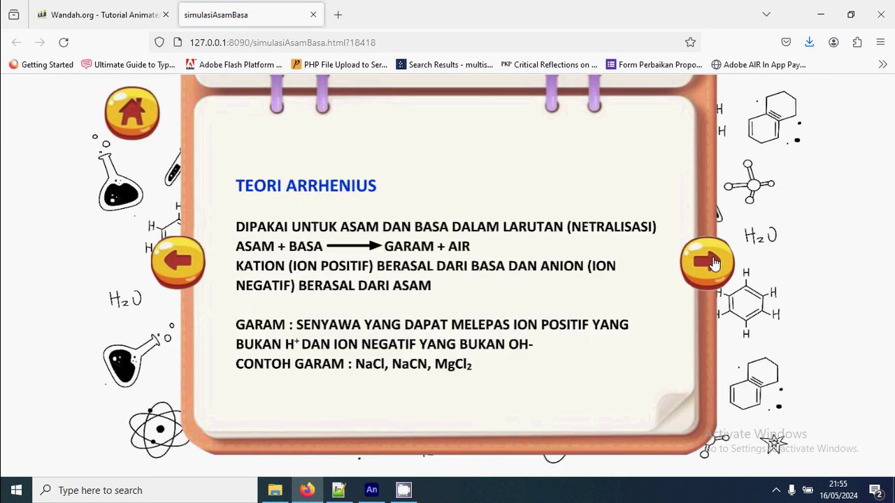
Check the home button from the Materi and Video pages, then close the browser preview.
{"action": "left_click", "coordinate": [141, 132]}
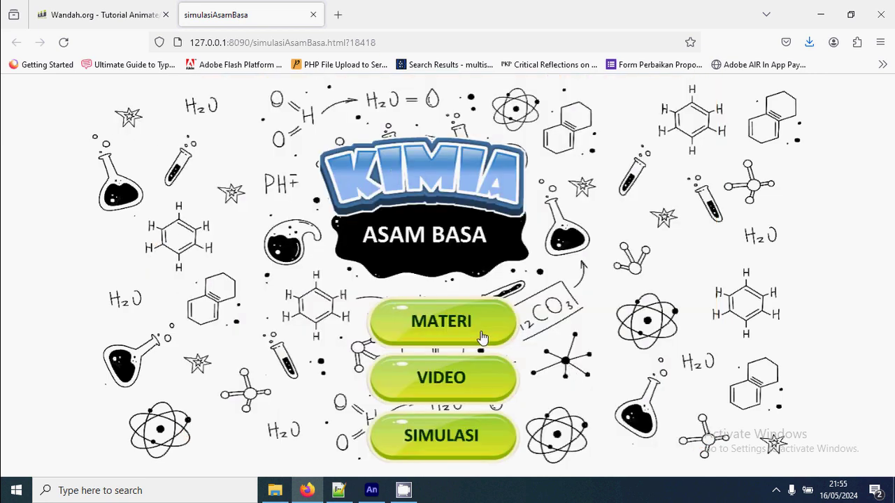
{"action": "left_click", "coordinate": [488, 381]}
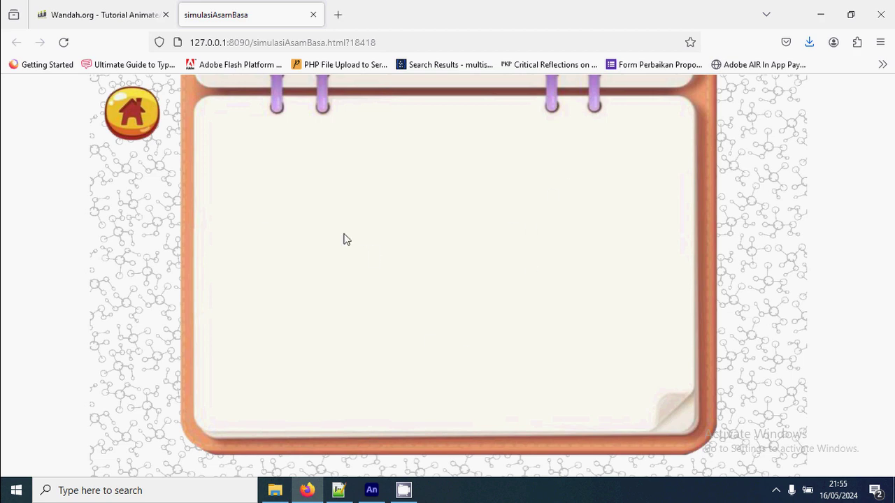
{"action": "left_click", "coordinate": [132, 115]}
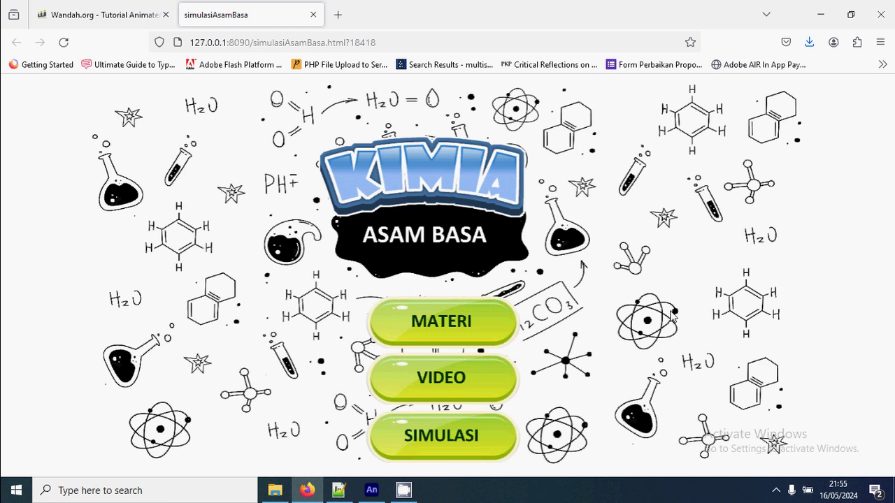
{"action": "left_click", "coordinate": [313, 14]}
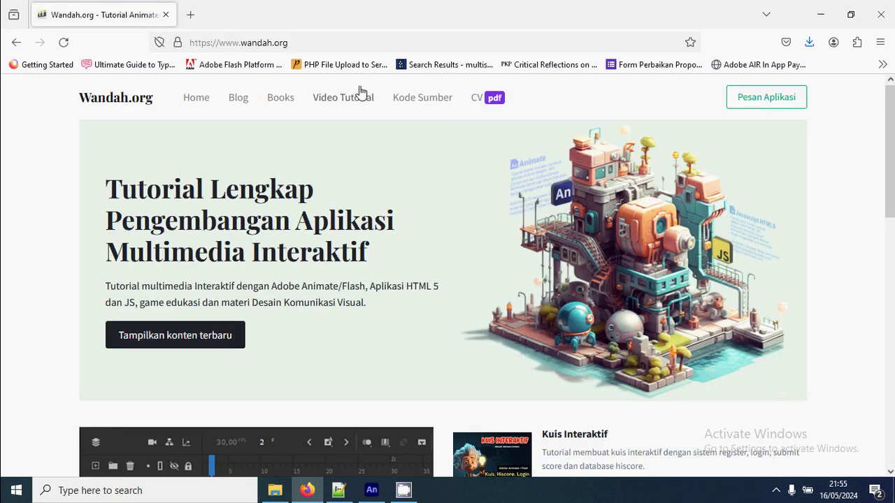
Switch back to Adobe Animate, go to the video page at frame 30 and select the keyframe of the konten layer.
{"action": "left_click", "coordinate": [371, 490]}
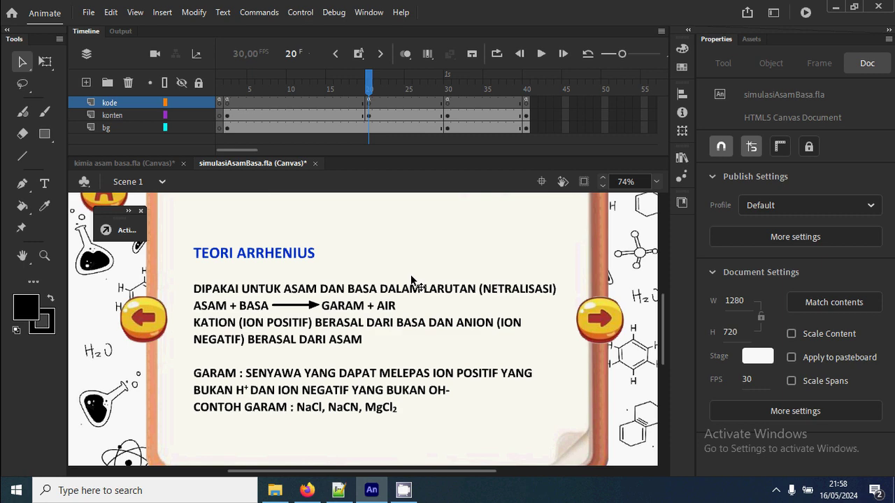
{"action": "left_click", "coordinate": [448, 91]}
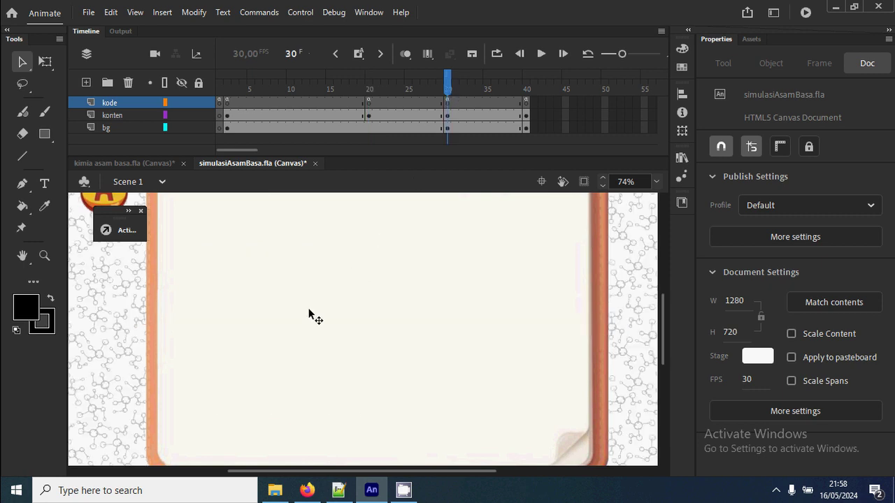
{"action": "scroll", "coordinate": [308, 315], "scroll_direction": "down", "scroll_amount": 2}
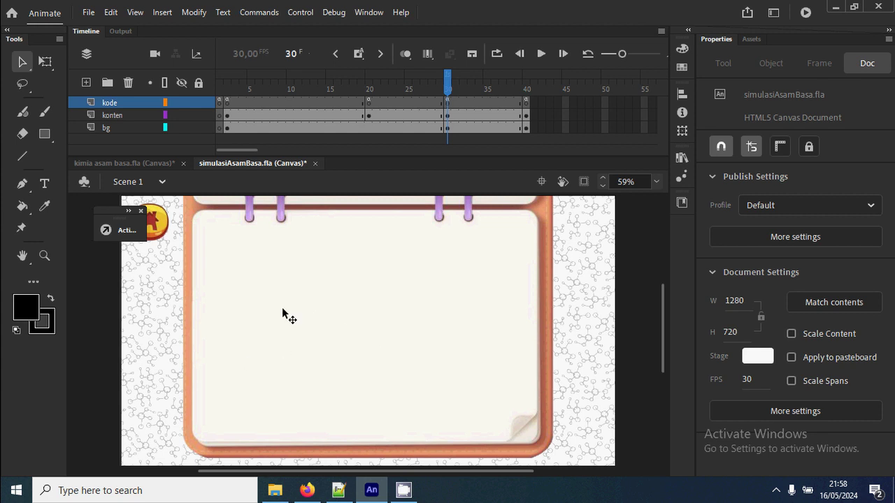
{"action": "left_click", "coordinate": [447, 116]}
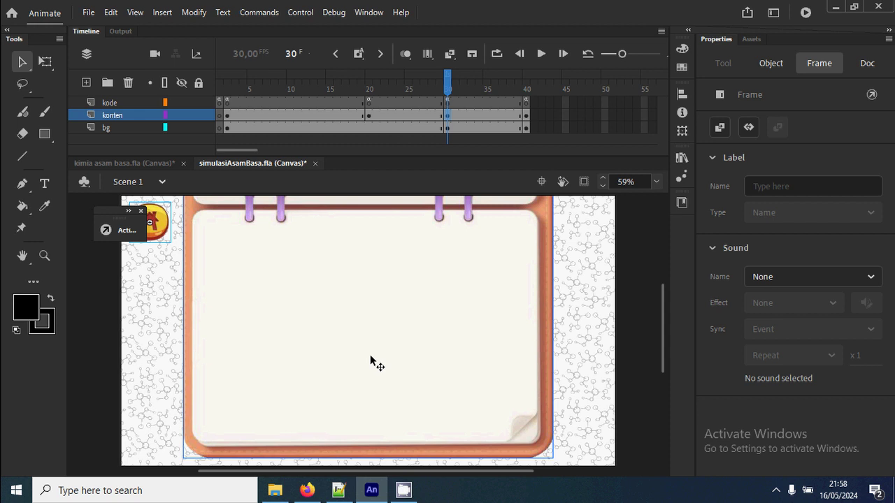
Switch to Firefox to examine the address of the YouTube video PRAKTIKUM ASAM BASA, and return to Adobe Animate.
{"action": "left_click", "coordinate": [307, 490]}
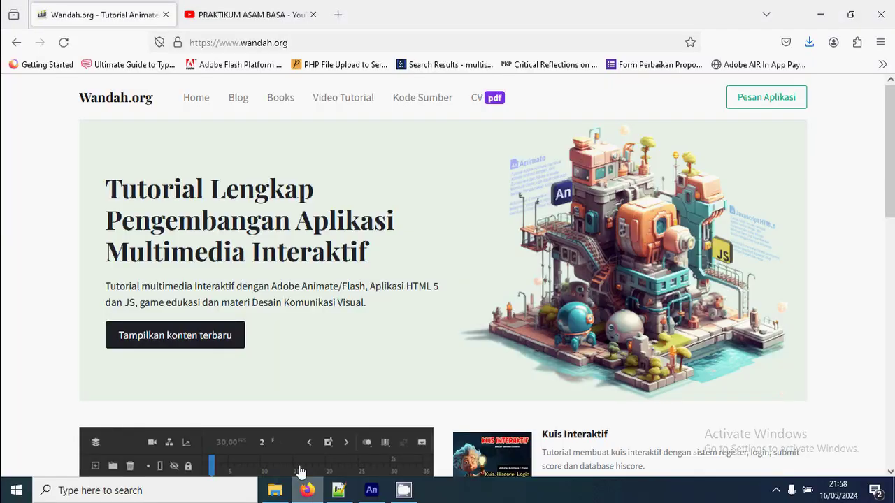
{"action": "left_click", "coordinate": [241, 20]}
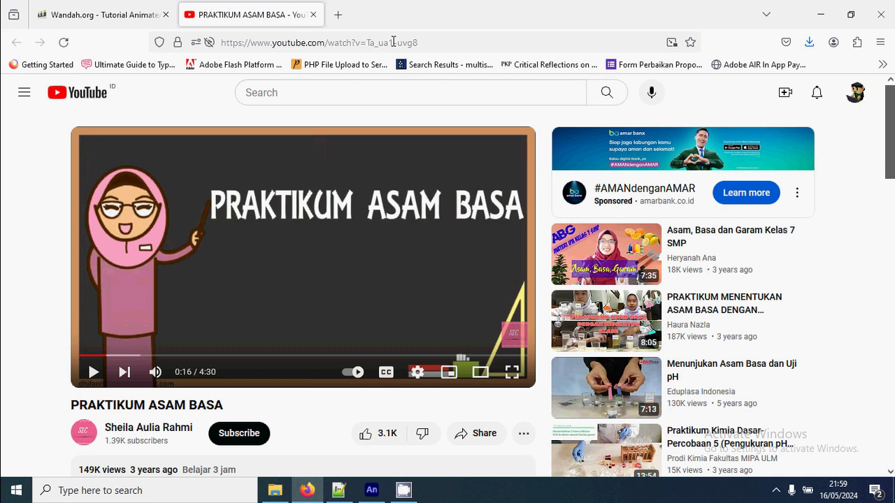
{"action": "left_click", "coordinate": [372, 492]}
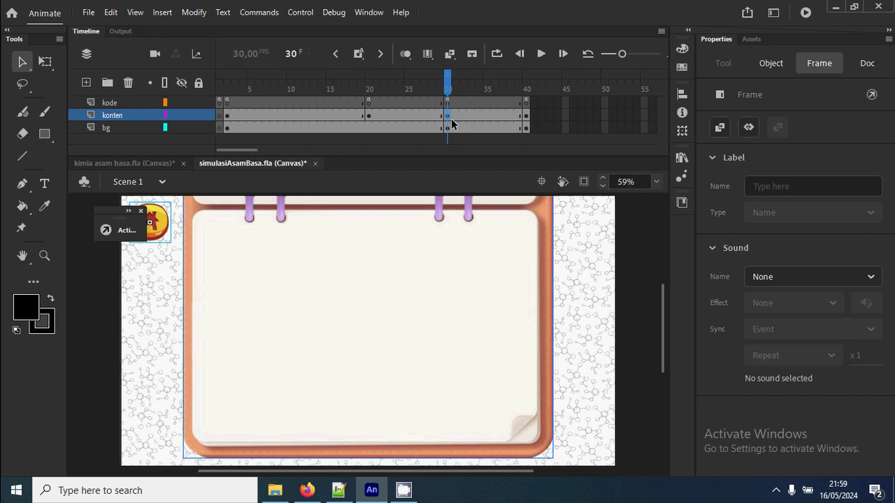
Draw a dark grey #333333 rectangle with a black stroke, about 677 by 373 px, on the notebook page in frame 30 of the kode layer.
{"action": "left_click", "coordinate": [46, 134]}
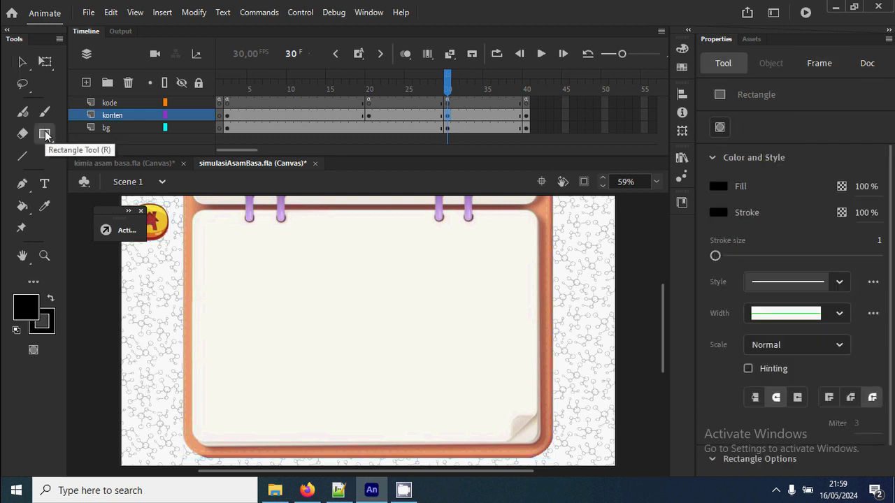
{"action": "left_click", "coordinate": [51, 323]}
{"action": "left_click", "coordinate": [99, 179]}
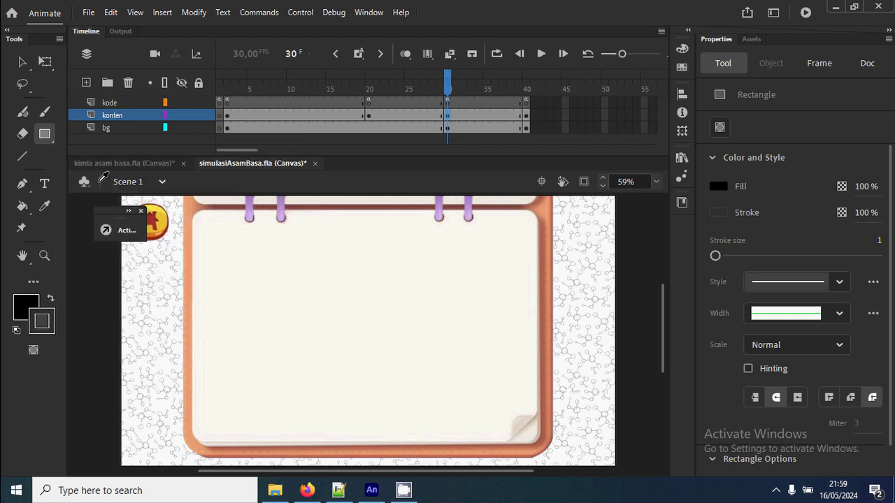
{"action": "left_click", "coordinate": [53, 324]}
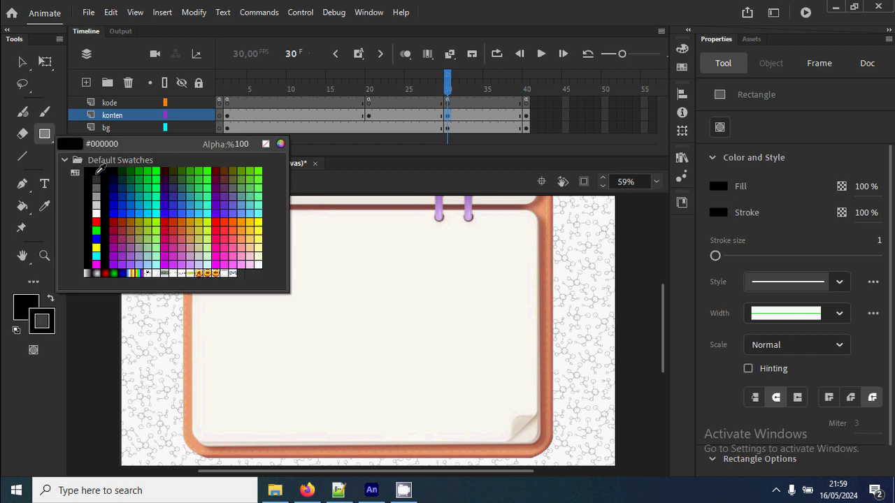
{"action": "left_click", "coordinate": [97, 174]}
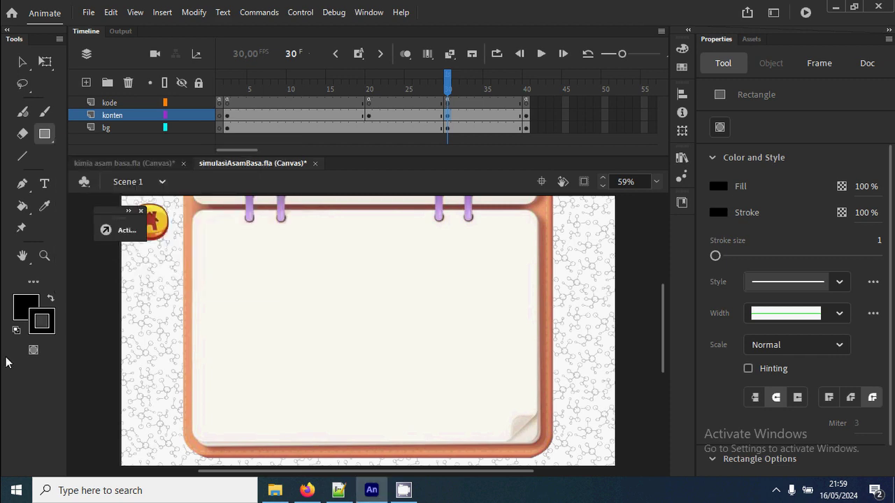
{"action": "left_click", "coordinate": [24, 306]}
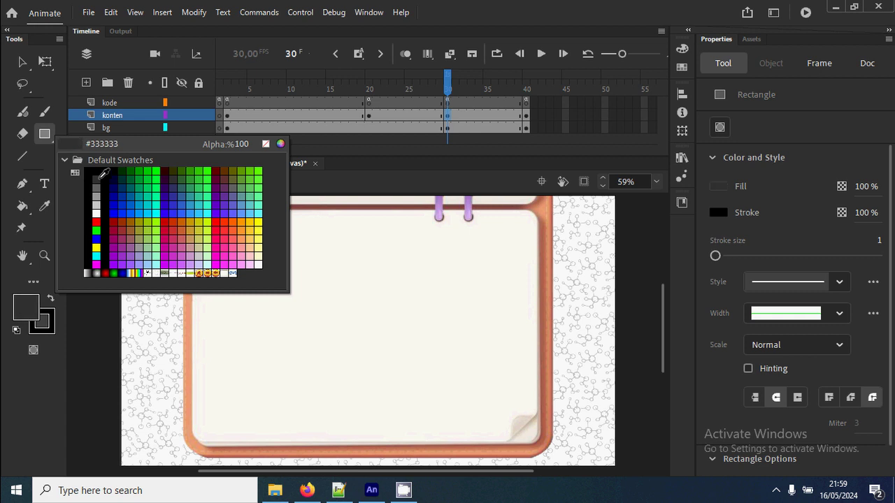
{"action": "left_click", "coordinate": [96, 178]}
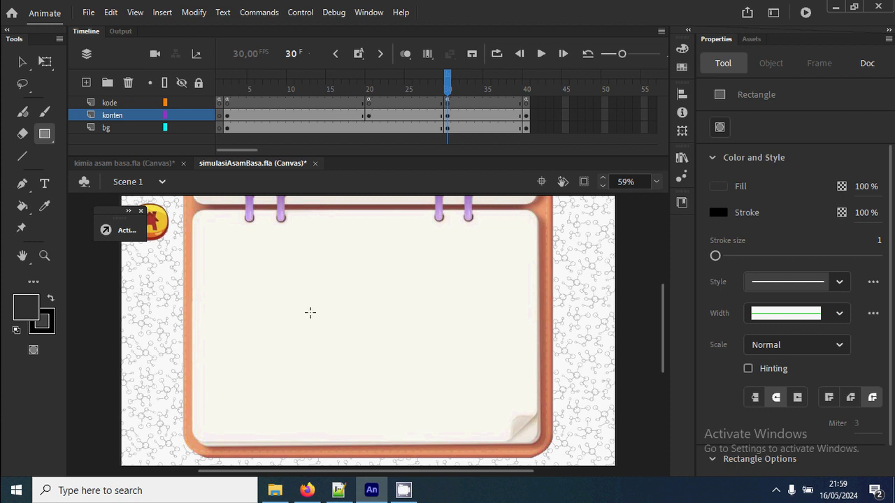
{"action": "left_click", "coordinate": [448, 103]}
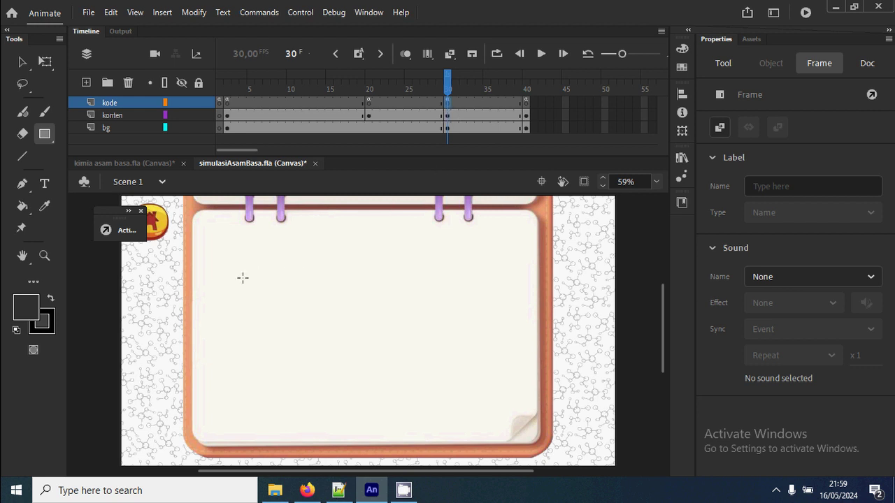
{"action": "mouse_move", "coordinate": [238, 274]}
{"action": "left_mouse_down"}
{"action": "mouse_move", "coordinate": [458, 374]}
{"action": "mouse_move", "coordinate": [509, 404]}
{"action": "mouse_move", "coordinate": [499, 419]}
{"action": "left_mouse_up"}
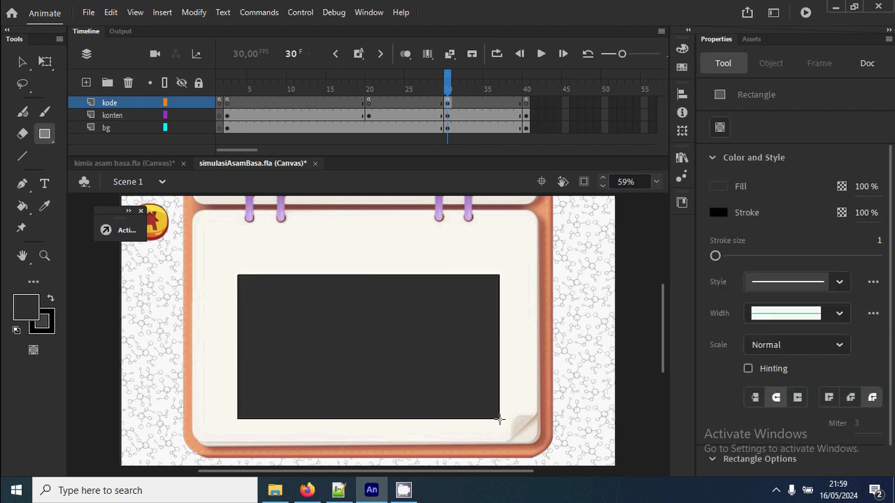
Convert the rectangle's fill to a movie clip symbol named videoMC with its registration point at the top-left corner.
{"action": "left_click", "coordinate": [22, 61]}
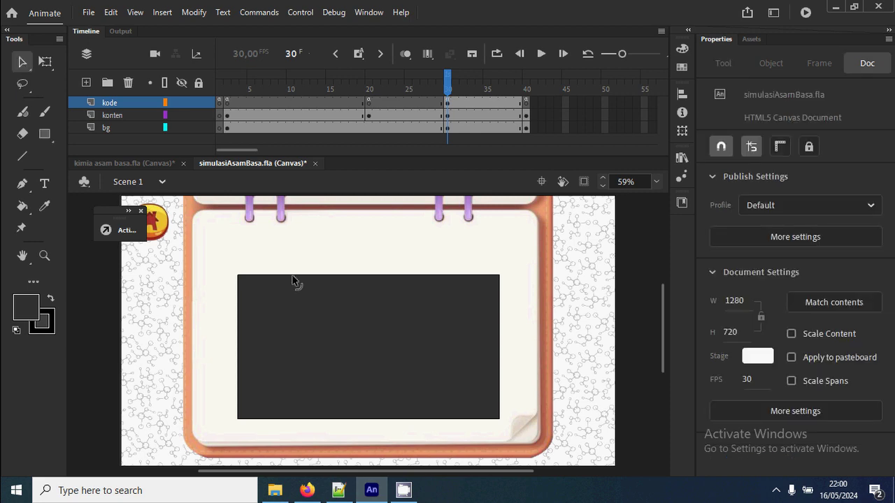
{"action": "left_click", "coordinate": [391, 360]}
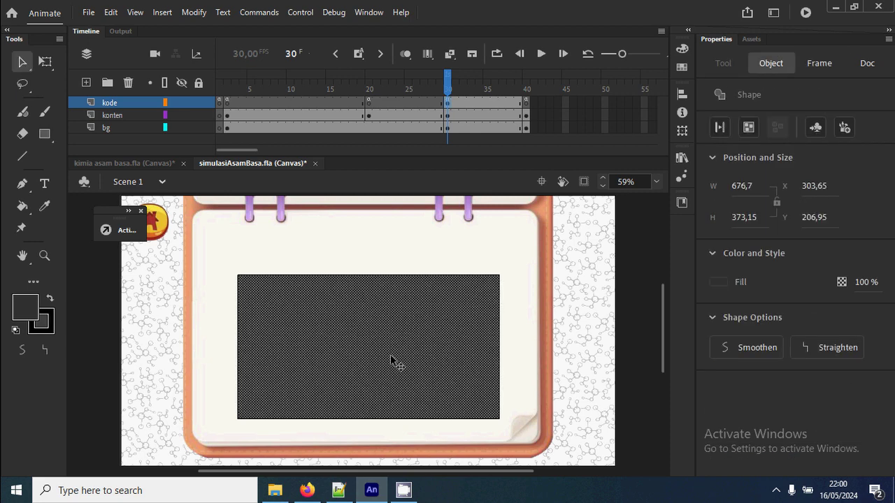
{"action": "right_click", "coordinate": [391, 360]}
{"action": "left_click", "coordinate": [490, 454]}
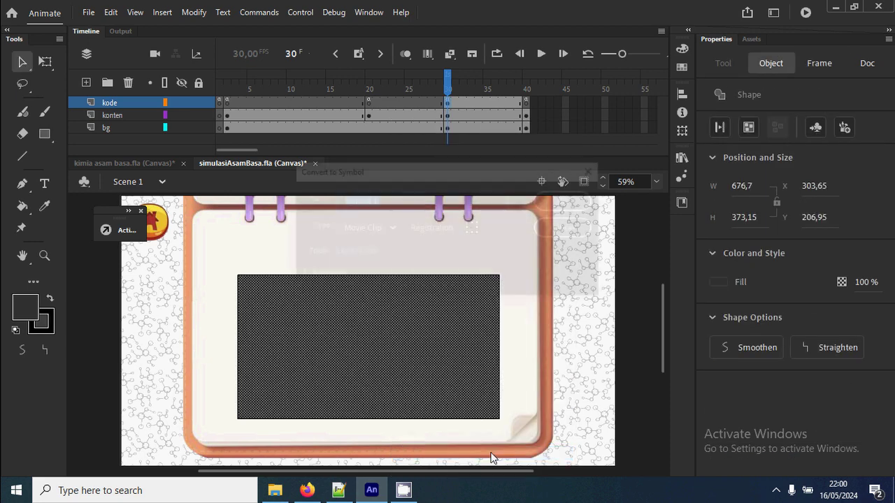
{"action": "left_click", "coordinate": [470, 227]}
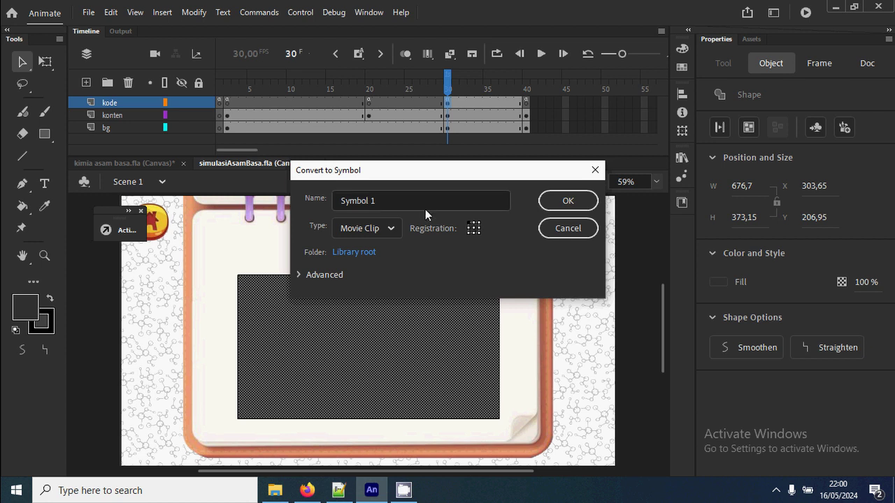
{"action": "left_click_drag", "start_coordinate": [395, 201], "coordinate": [328, 200]}
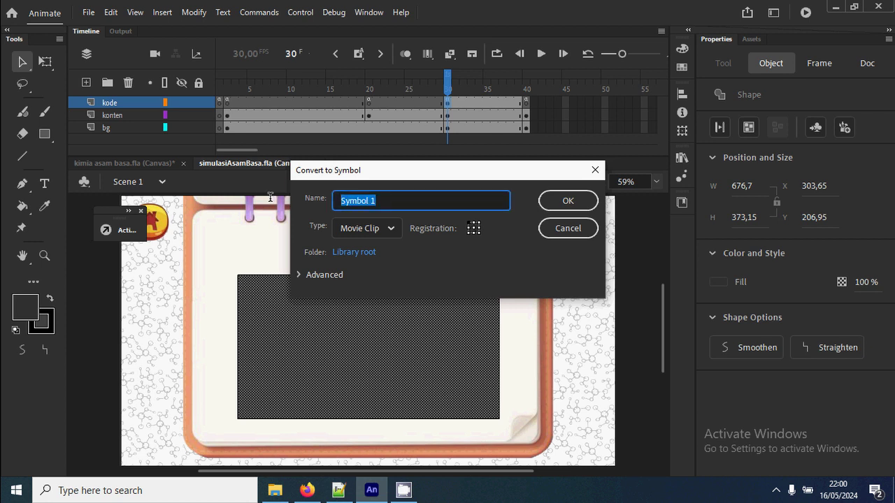
{"action": "type", "text": "videoMC"}
{"action": "left_click", "coordinate": [582, 204]}
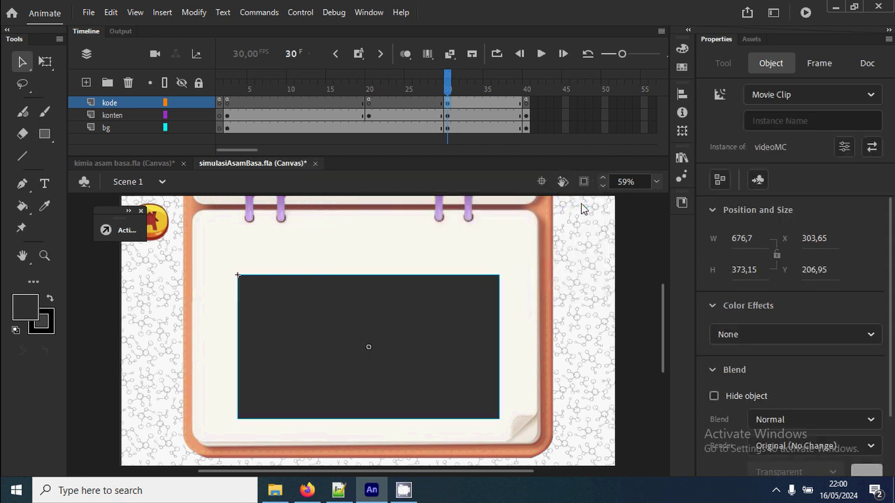
Delete the leftover rectangle outline and place the videoMC clip on the notebook page at about X 304, Y 161.
{"action": "left_click_drag", "start_coordinate": [469, 296], "coordinate": [513, 245]}
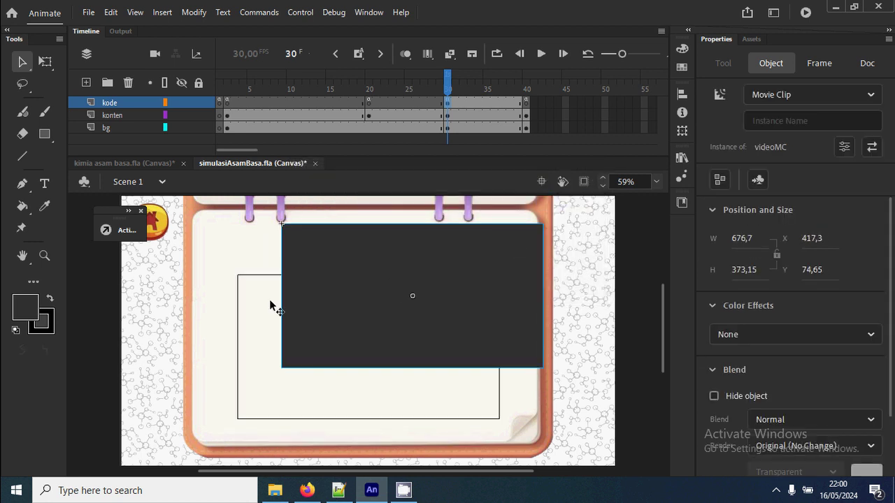
{"action": "left_click", "coordinate": [258, 276]}
{"action": "key", "text": "Delete"}
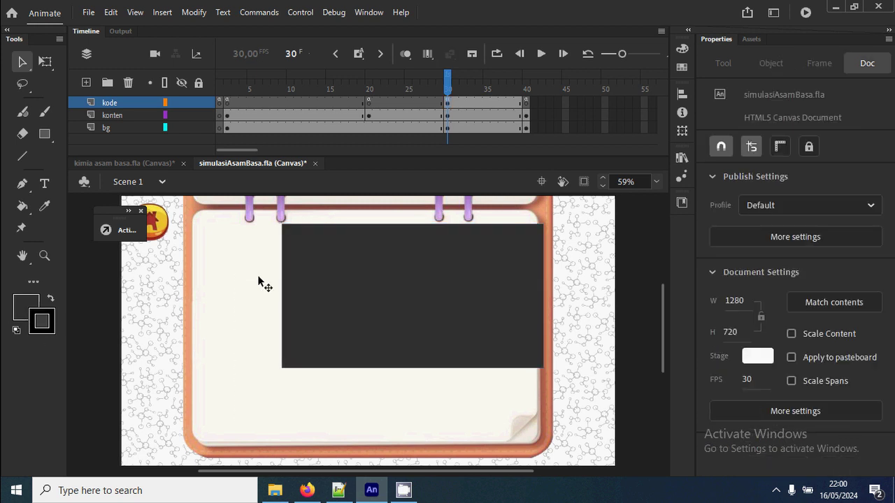
{"action": "left_click_drag", "start_coordinate": [362, 303], "coordinate": [323, 334]}
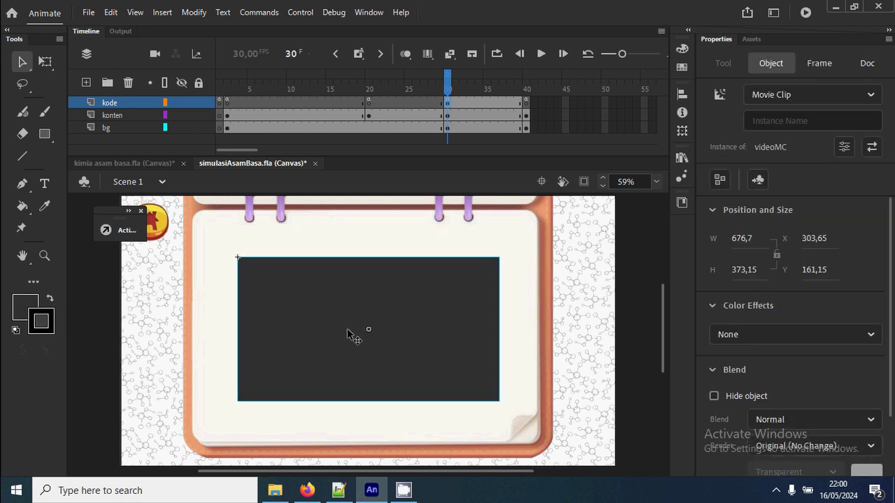
Move the videoMC clip from the kode layer to the konten layer at frame 30 and position it at about X 304, Y 173.
{"action": "key", "text": "Delete"}
{"action": "left_click", "coordinate": [448, 115]}
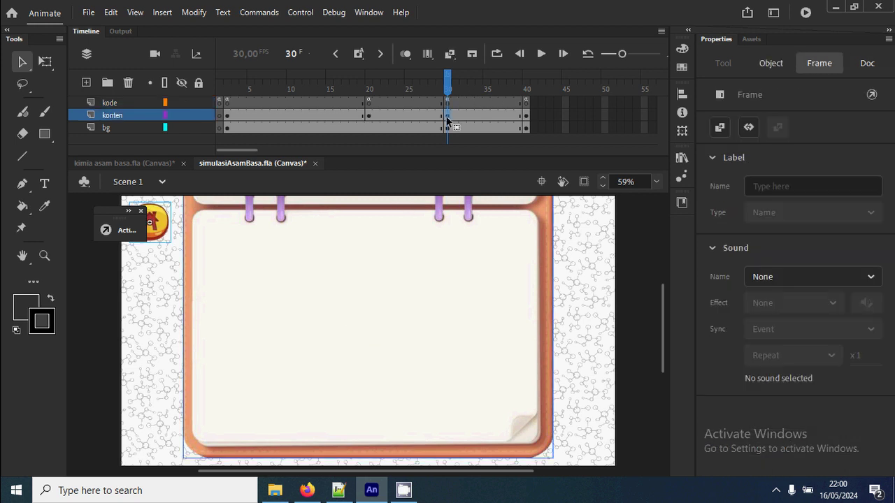
{"action": "key", "text": "ctrl+z"}
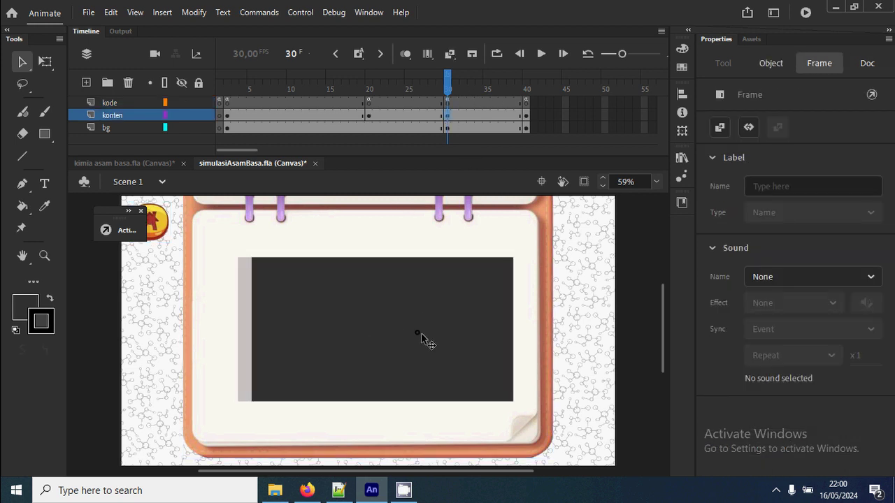
{"action": "left_click", "coordinate": [420, 336]}
{"action": "left_click_drag", "start_coordinate": [406, 332], "coordinate": [402, 336]}
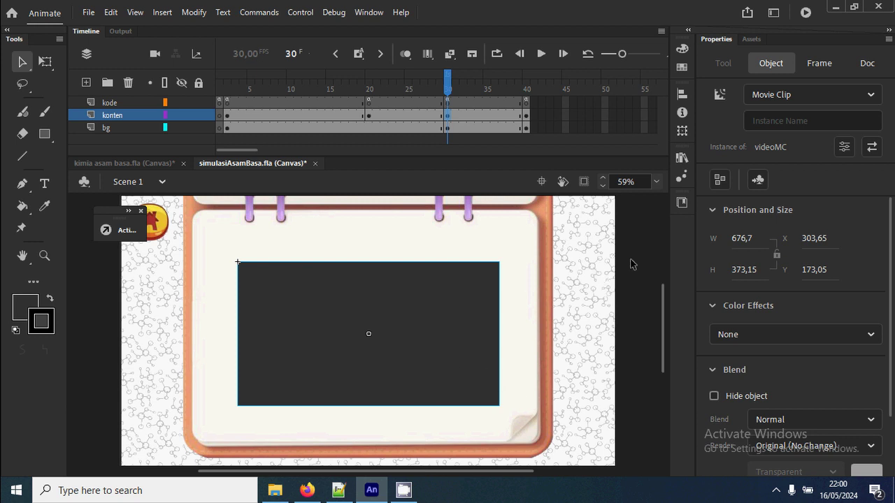
Give the videoMC clip on the notebook page the instance name videoKu.
{"action": "left_click", "coordinate": [789, 116]}
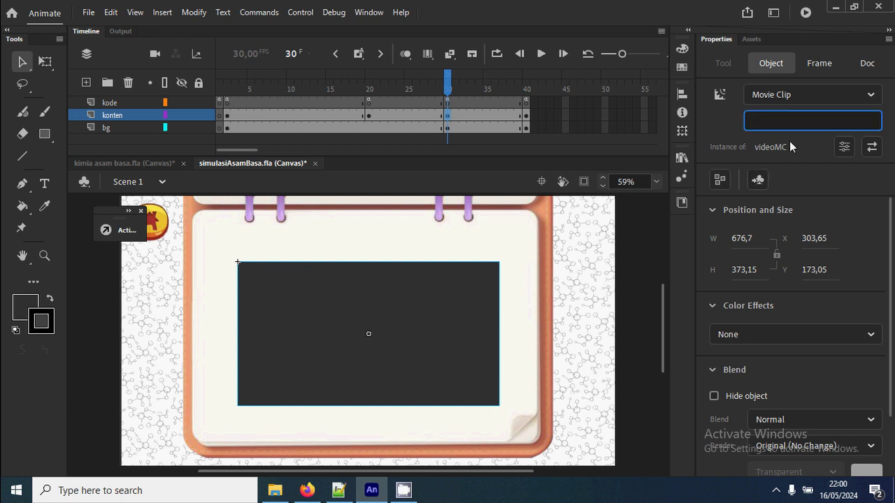
{"action": "type", "text": "videoKu"}
{"action": "key", "text": "Return"}
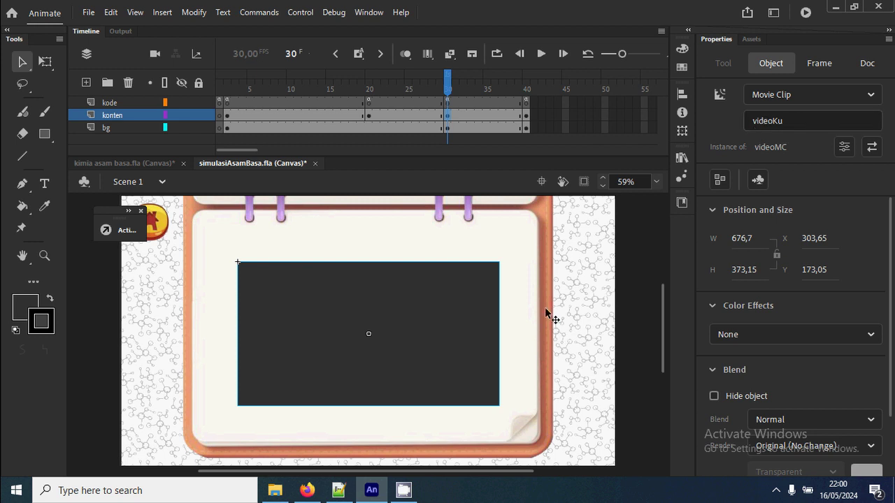
{"action": "left_click", "coordinate": [633, 357]}
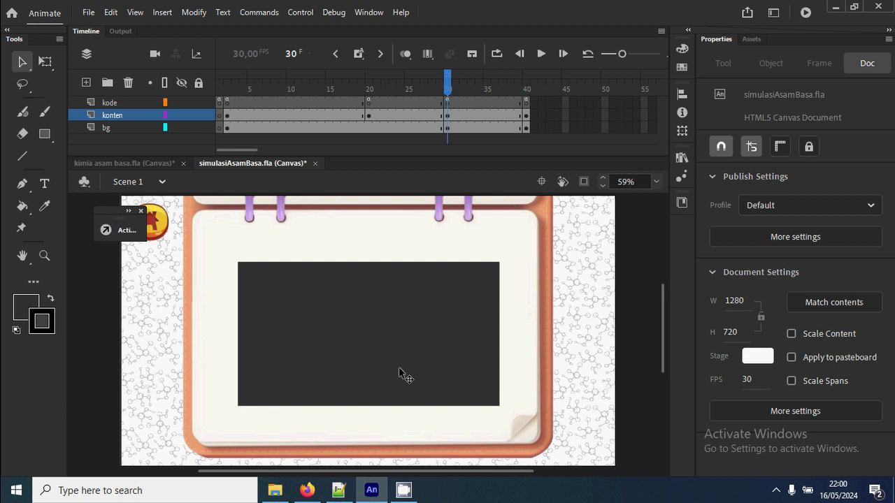
Add the line mpi.video("videoKu", ""); below the homeBtn code in the actions of the kode layer's frame 30.
{"action": "left_click", "coordinate": [448, 102]}
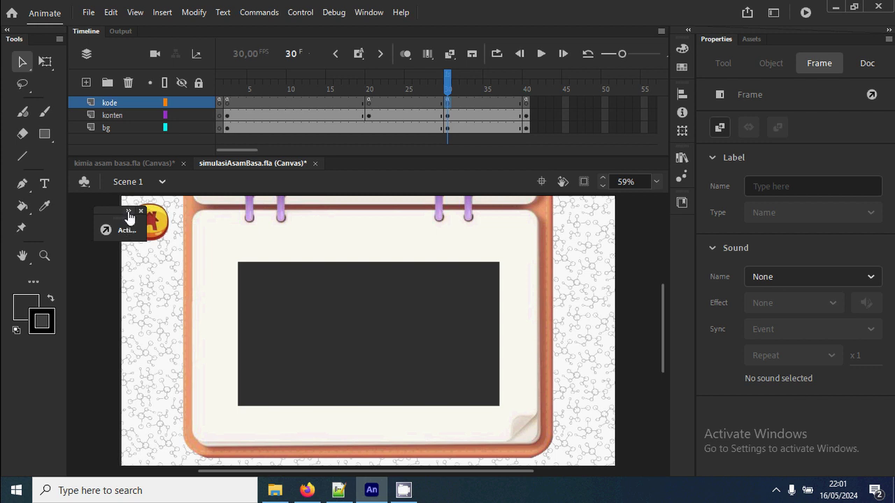
{"action": "key", "text": "F9"}
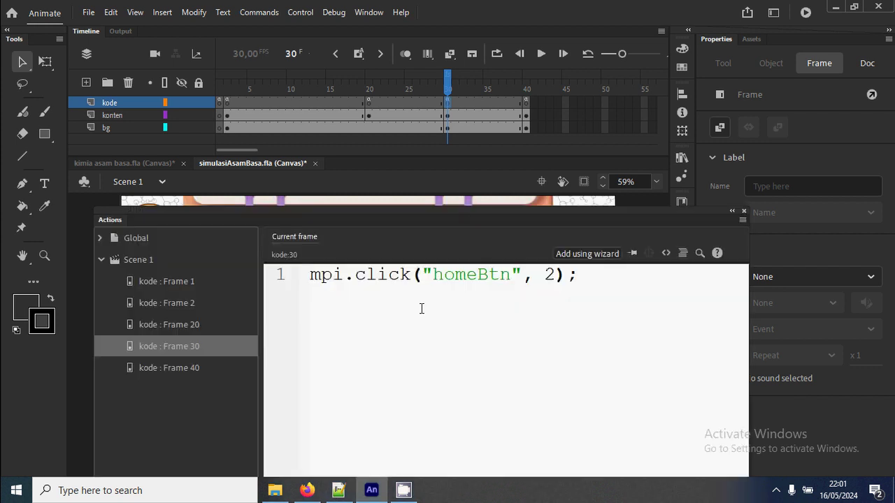
{"action": "key", "text": "Return"}
{"action": "key", "text": "Return"}
{"action": "type", "text": "mpi.click("}
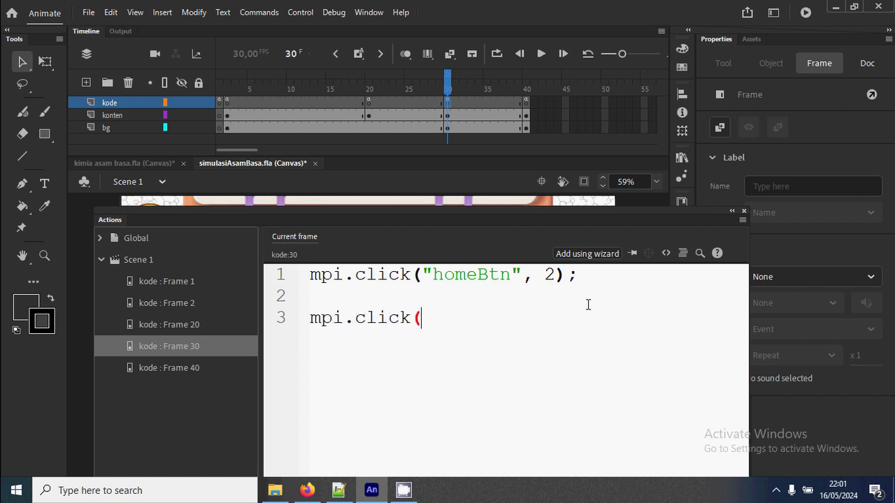
{"action": "key", "text": "BackSpace"}
{"action": "key", "text": "BackSpace"}
{"action": "key", "text": "BackSpace"}
{"action": "key", "text": "BackSpace"}
{"action": "key", "text": "BackSpace"}
{"action": "key", "text": "BackSpace"}
{"action": "type", "text": "video(\""}
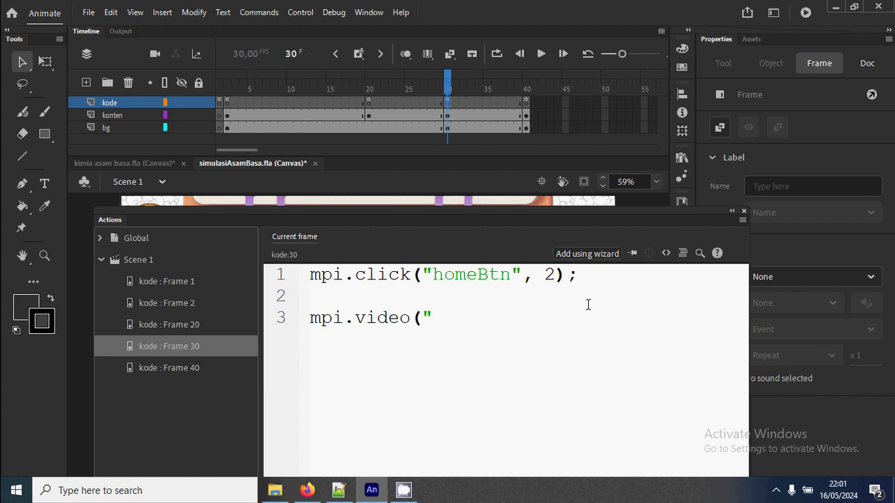
{"action": "type", "text": "videoKu\", "}
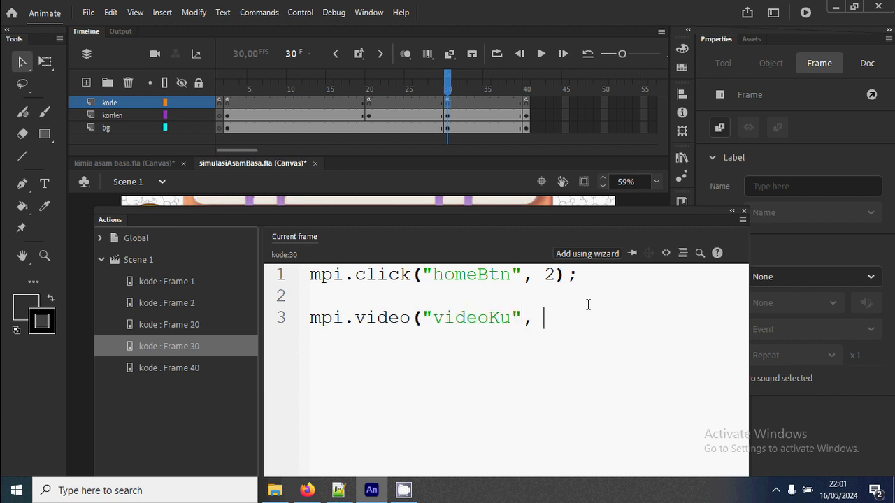
{"action": "type", "text": "\"\");"}
Copy the PRAKTIKUM ASAM BASA video's address from YouTube in Firefox and paste it between the empty quotes of mpi.video in Animate.
{"action": "left_click", "coordinate": [306, 490]}
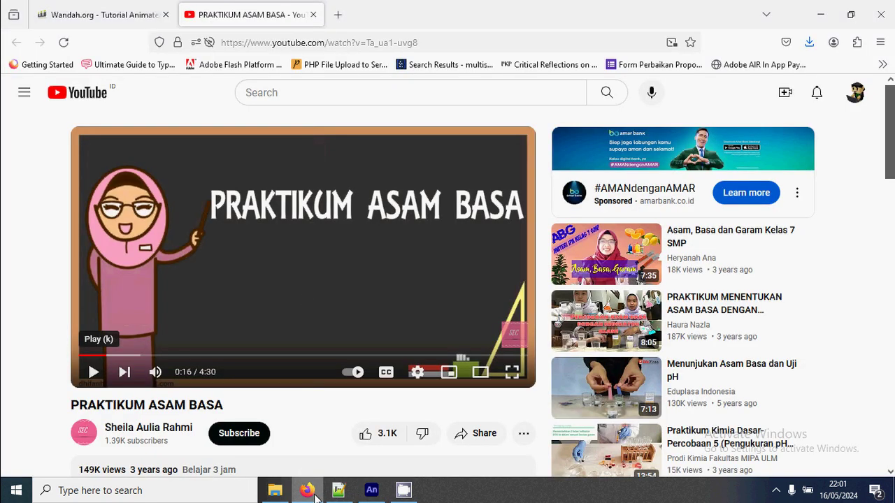
{"action": "left_click", "coordinate": [364, 44]}
{"action": "key", "text": "ctrl+c"}
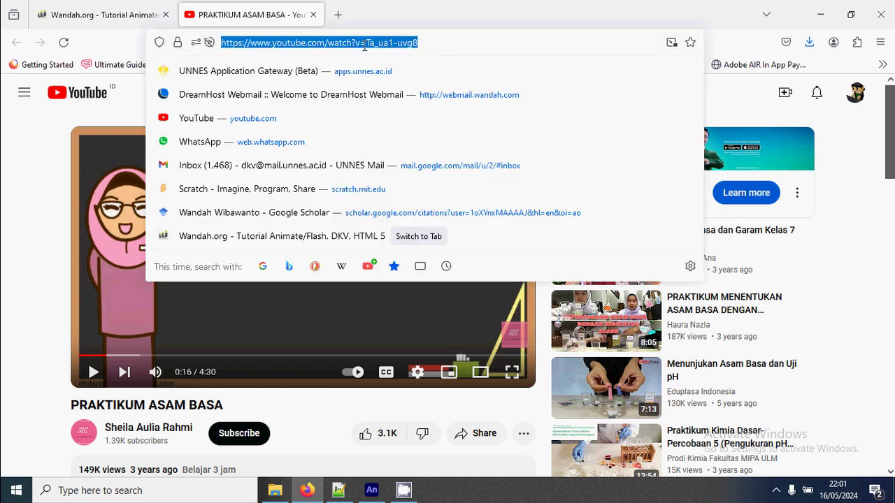
{"action": "left_click", "coordinate": [471, 44]}
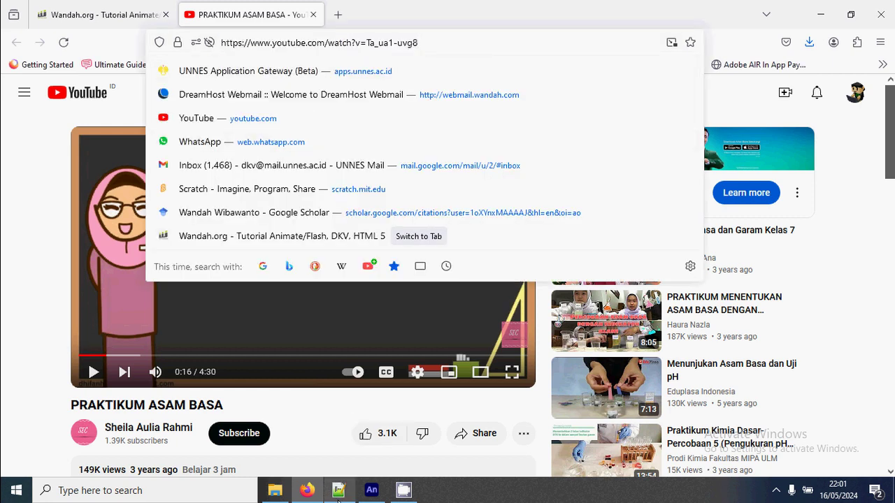
{"action": "left_click", "coordinate": [372, 490]}
{"action": "left_click", "coordinate": [559, 316]}
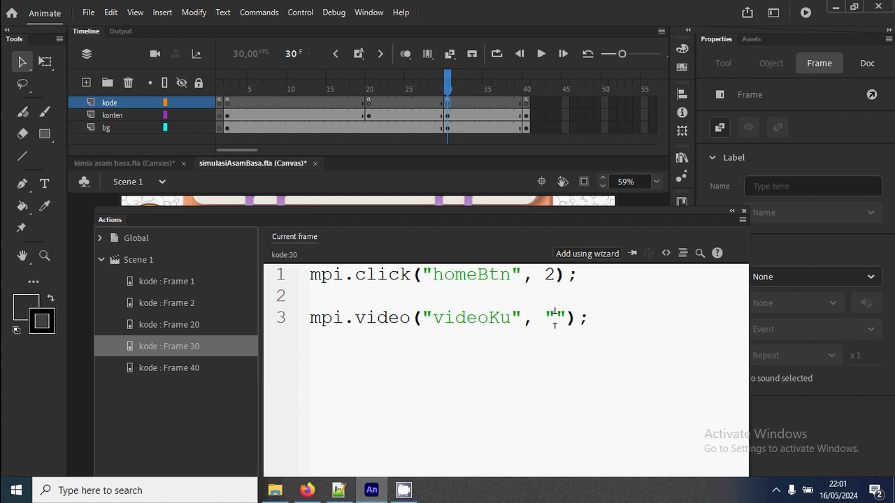
{"action": "key", "text": "ctrl+v"}
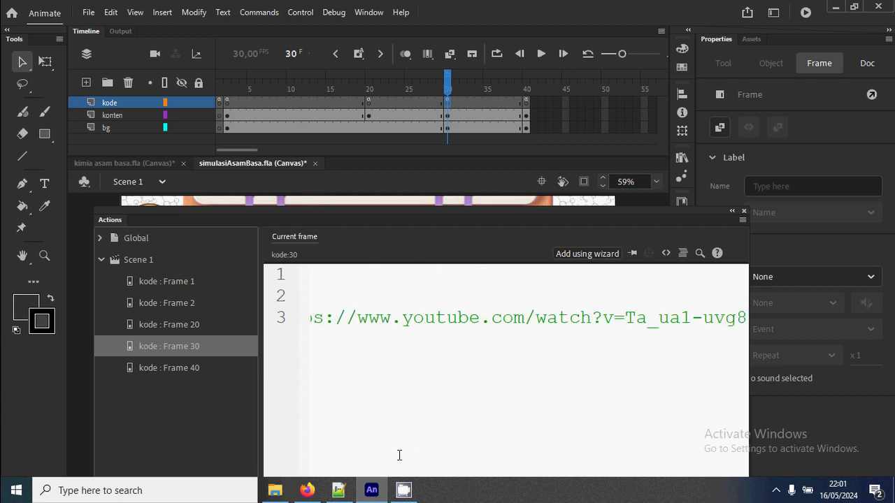
Place the text cursor before the video ID Ta_ua1-uvg8 in the pasted URL, with the Actions panel moved up to show the line's end.
{"action": "left_click", "coordinate": [423, 323]}
{"action": "key", "text": "Right"}
{"action": "key", "text": "Right"}
{"action": "key", "text": "Right"}
{"action": "key", "text": "Right"}
{"action": "key", "text": "Right"}
{"action": "key", "text": "Right"}
{"action": "key", "text": "Right"}
{"action": "key", "text": "Right"}
{"action": "key", "text": "Right"}
{"action": "key", "text": "Right"}
{"action": "key", "text": "Right"}
{"action": "key", "text": "Right"}
{"action": "key", "text": "Right"}
{"action": "key", "text": "Right"}
{"action": "left_click_drag", "start_coordinate": [449, 214], "coordinate": [441, 93]}
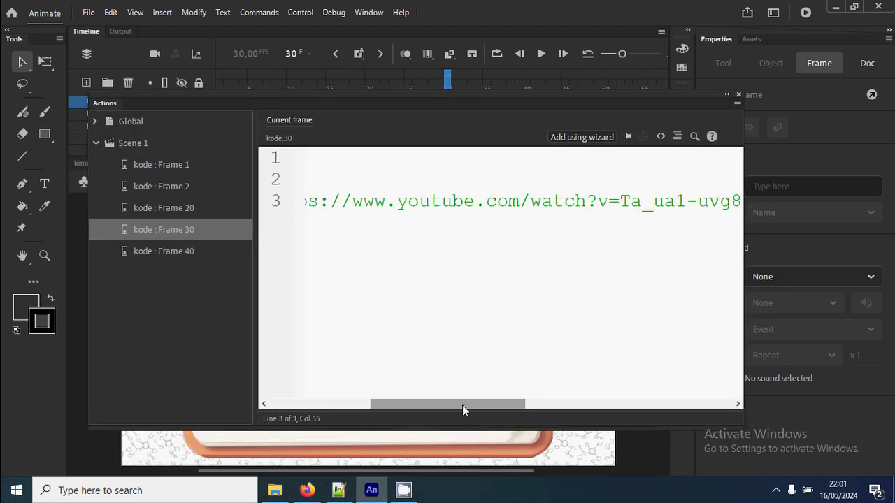
{"action": "left_click_drag", "start_coordinate": [462, 404], "coordinate": [497, 392]}
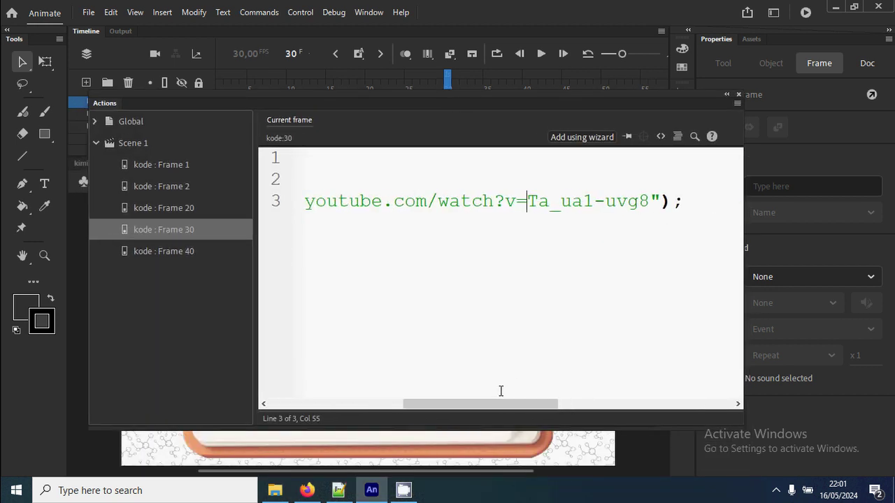
Switch to the YouTube page in Firefox and examine the source URL in the video's embed code.
{"action": "left_click", "coordinate": [307, 490]}
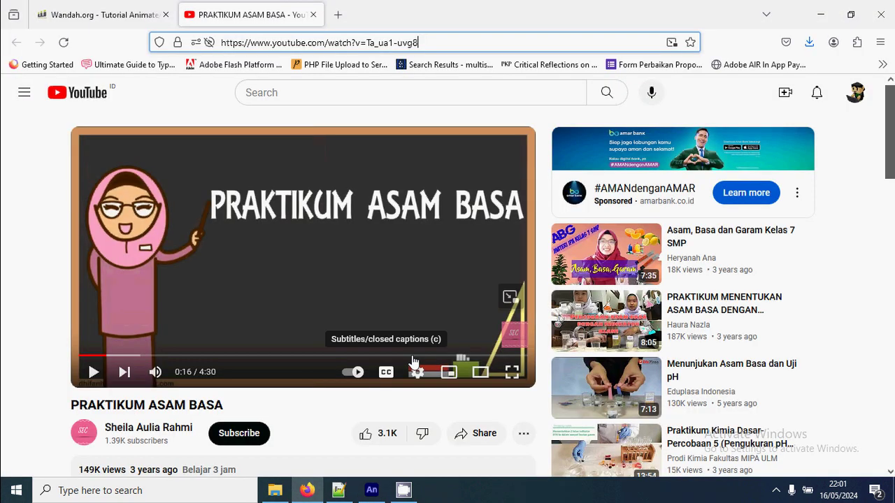
{"action": "scroll", "coordinate": [419, 390], "scroll_direction": "down", "scroll_amount": 3}
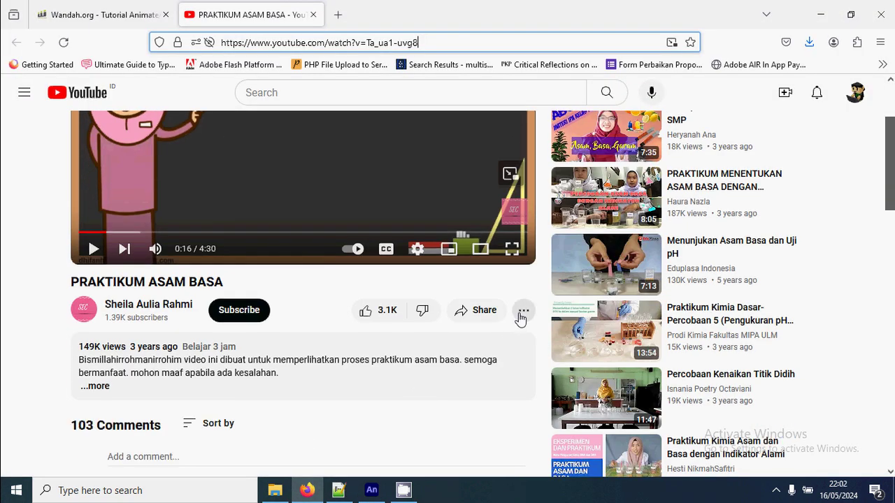
{"action": "left_click", "coordinate": [481, 315]}
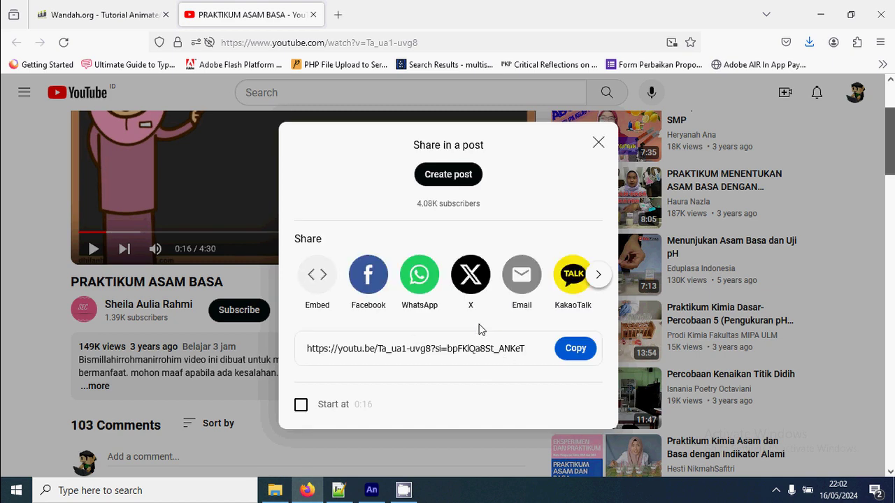
{"action": "left_click", "coordinate": [316, 279]}
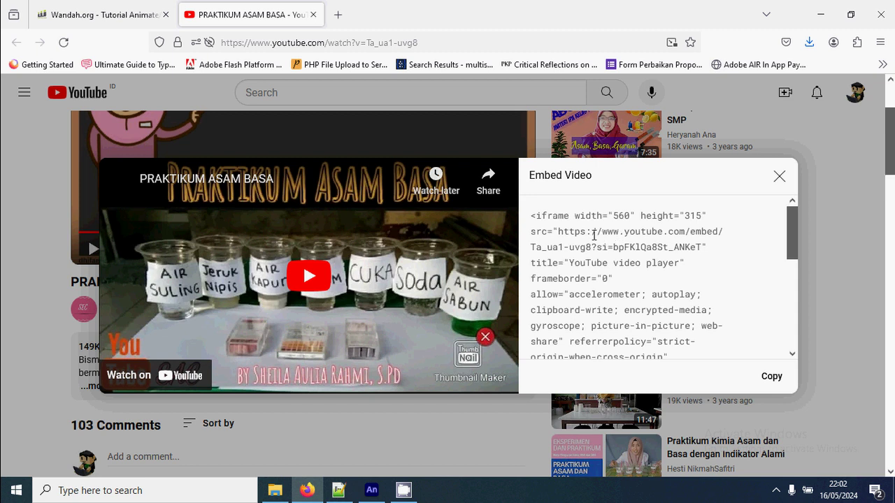
{"action": "left_click_drag", "start_coordinate": [558, 230], "coordinate": [597, 244]}
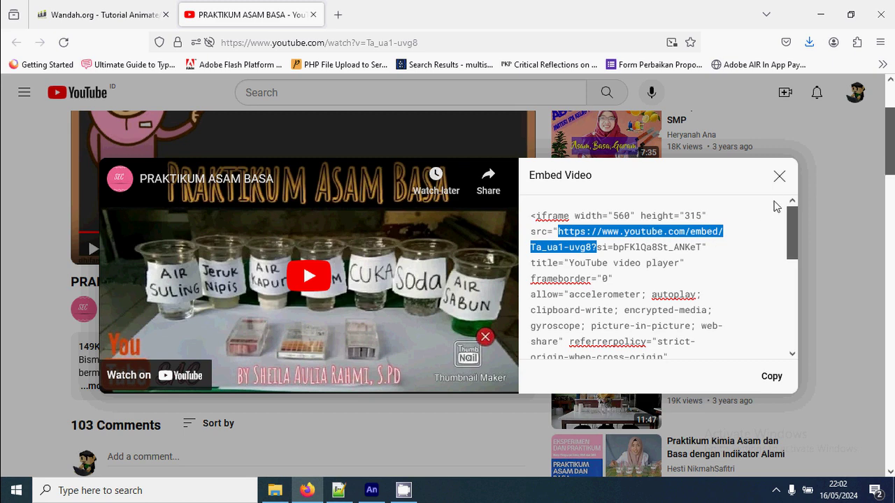
{"action": "left_click", "coordinate": [779, 176]}
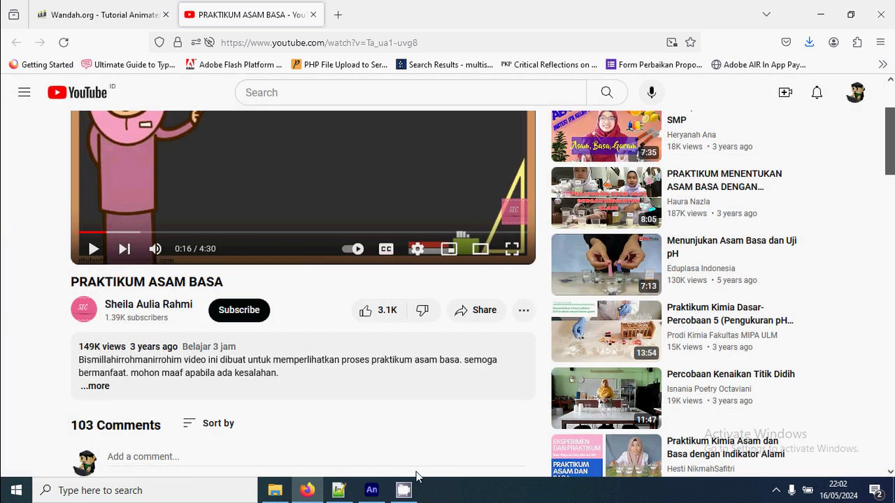
Switch back to Animate and replace watch?v= with embed/ in the video URL on line 3.
{"action": "left_click", "coordinate": [371, 490]}
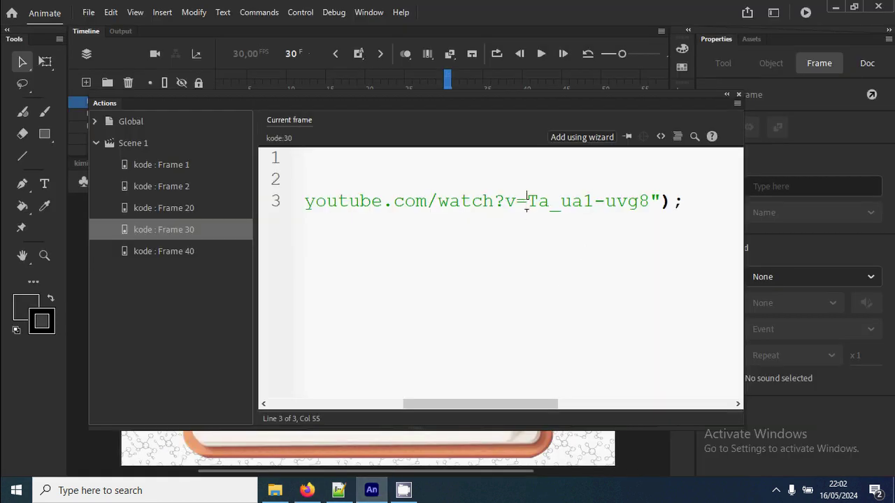
{"action": "left_click_drag", "start_coordinate": [527, 202], "coordinate": [437, 202]}
{"action": "type", "text": "embe"}
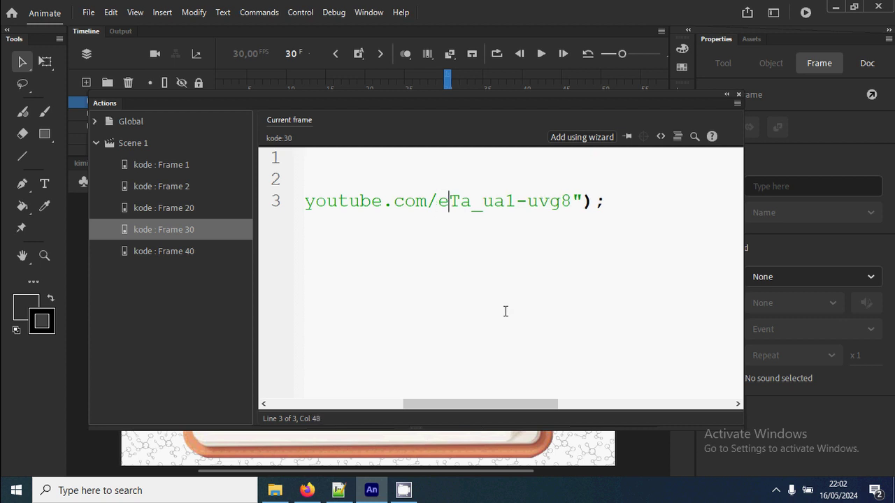
{"action": "type", "text": "d/"}
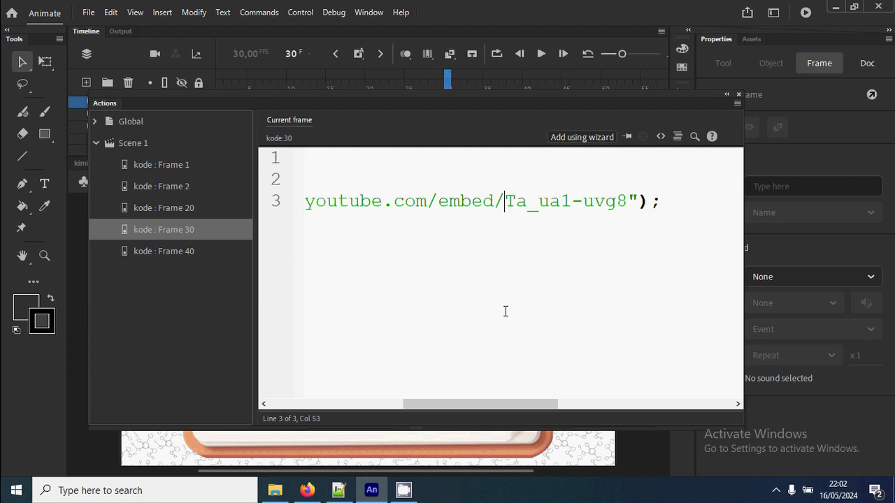
{"action": "scroll", "coordinate": [506, 311], "scroll_direction": "right", "scroll_amount": 2}
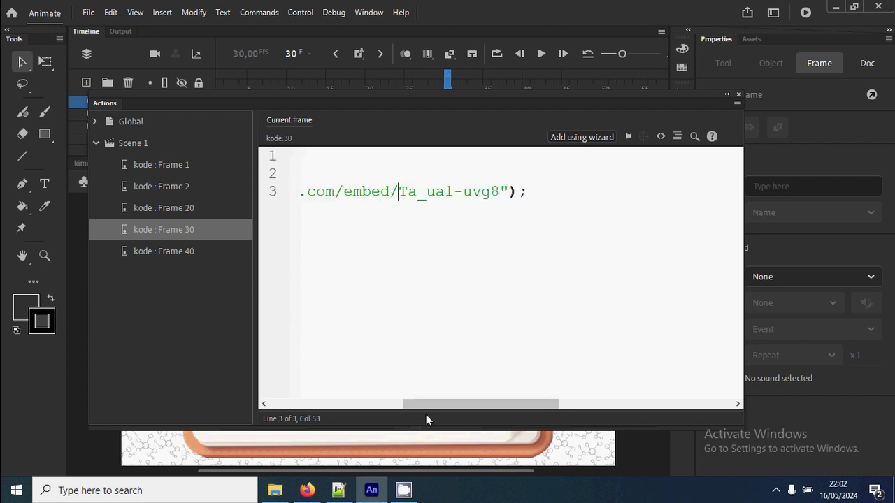
{"action": "left_click_drag", "start_coordinate": [419, 404], "coordinate": [376, 396]}
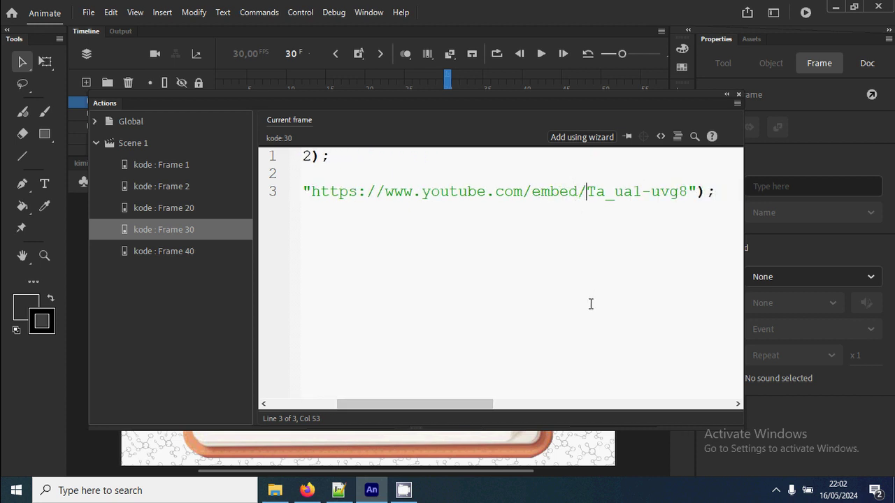
Test the movie in the browser by playing the video on the VIDEO page and returning to the main menu.
{"action": "key", "text": "ctrl+Return"}
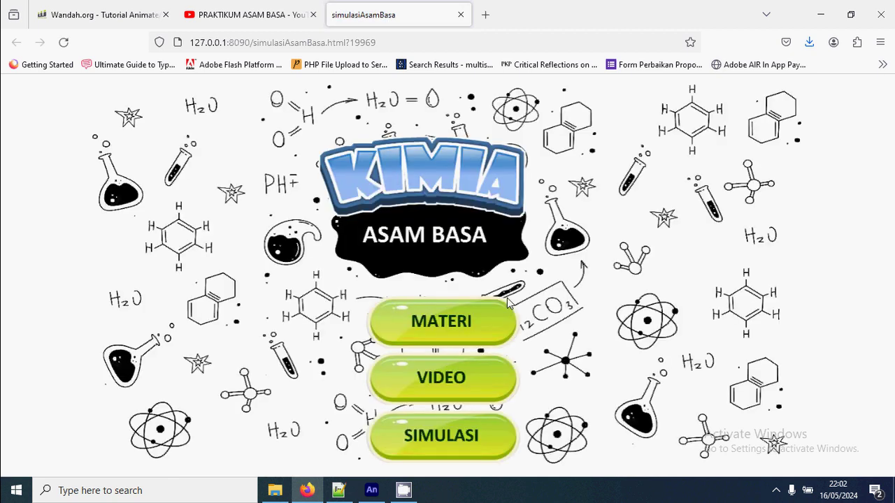
{"action": "left_click", "coordinate": [490, 395]}
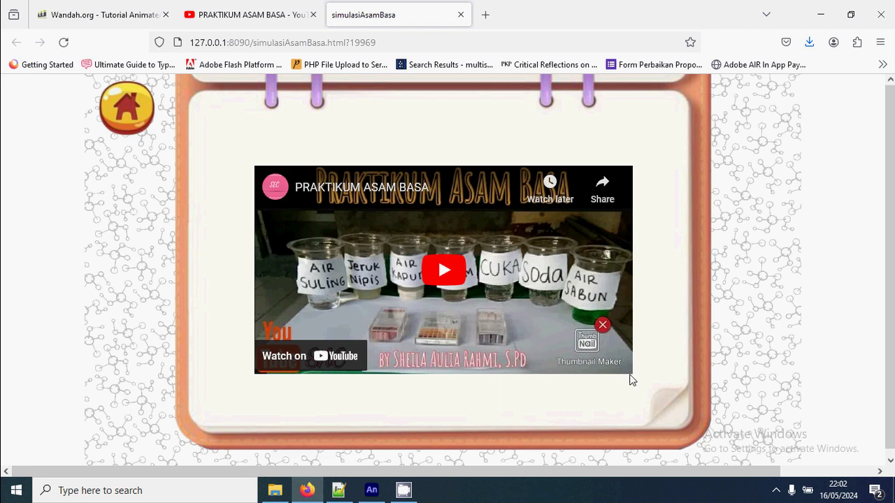
{"action": "left_click", "coordinate": [445, 271]}
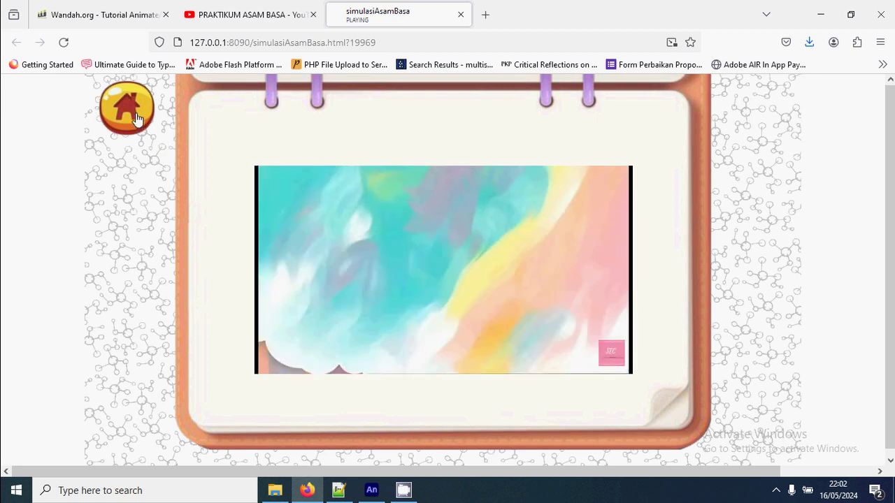
{"action": "left_click", "coordinate": [133, 115]}
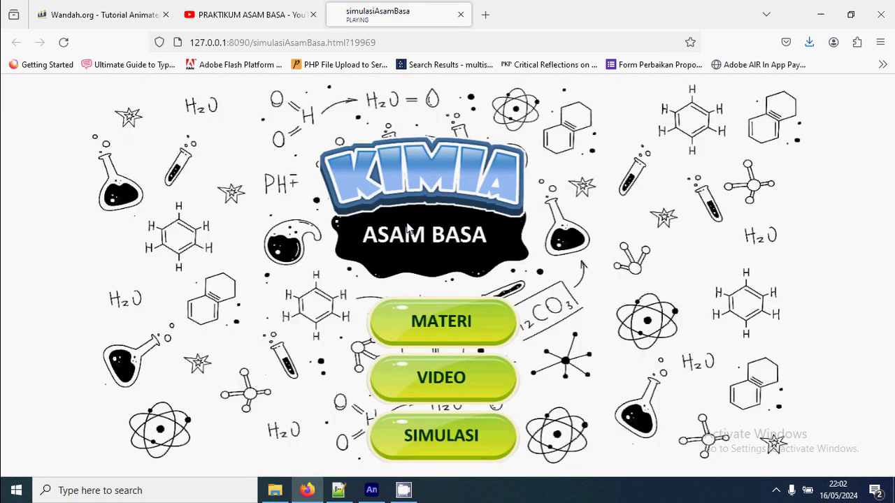